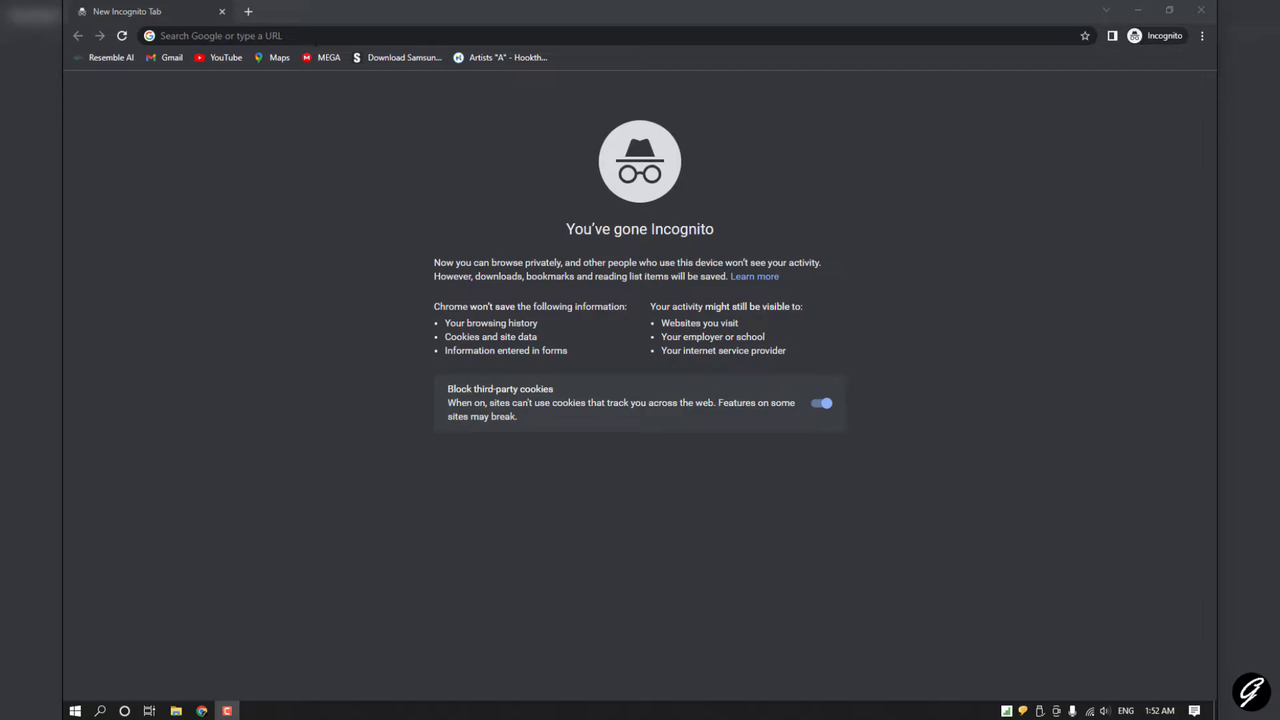
Step: Search Google for 'serva' in Chrome
{"action": "left_click", "coordinate": [316, 37]}
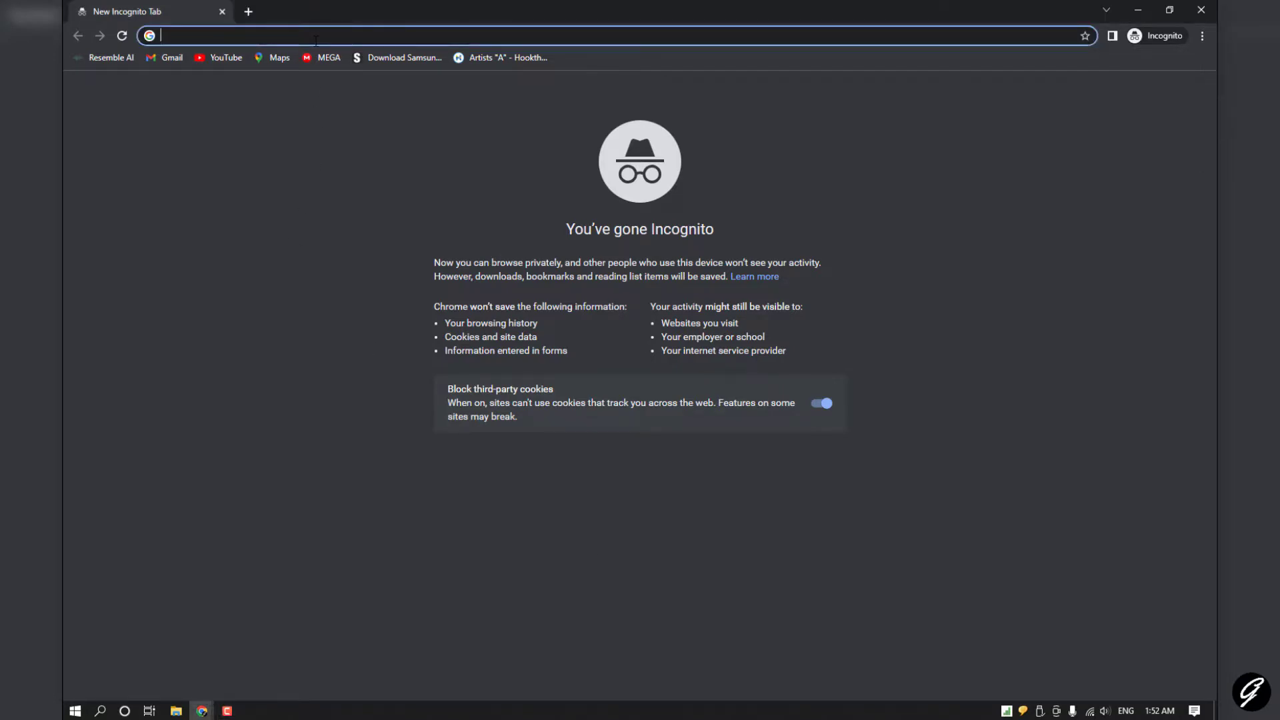
{"action": "type", "text": "serva"}
{"action": "key", "text": "Return"}
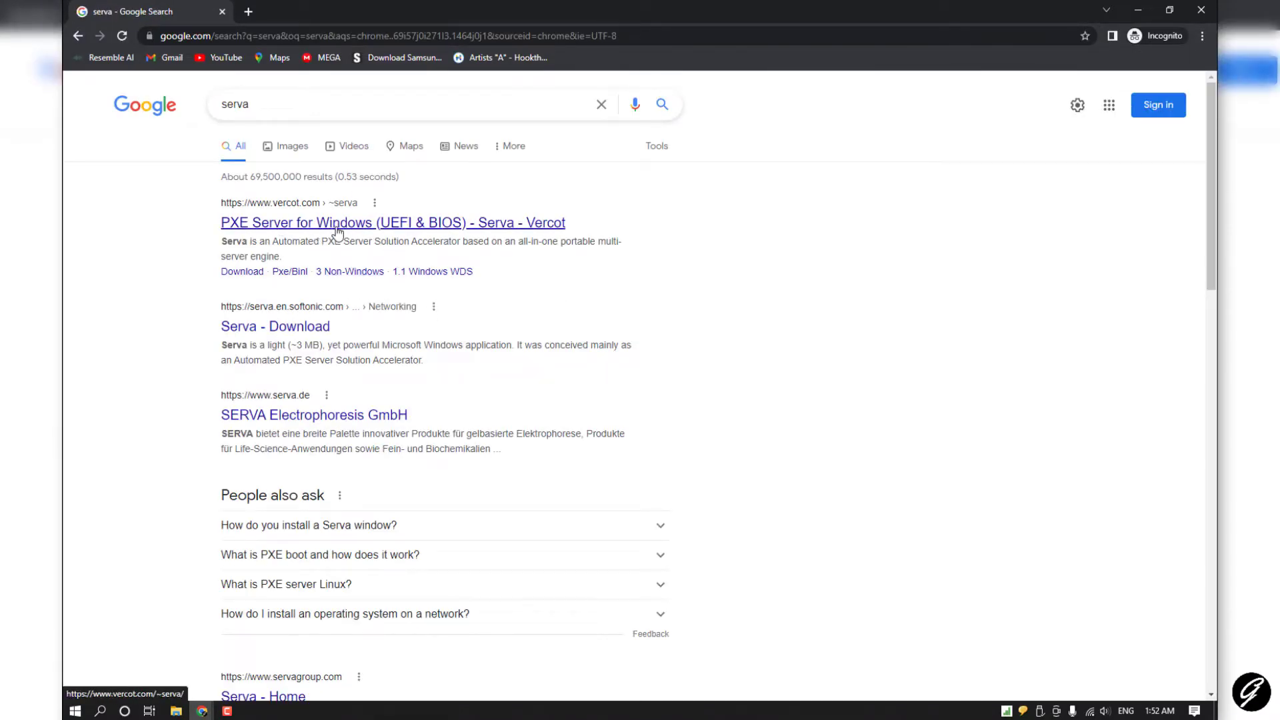
Step: Open the Vercot Serva page and download the Serva_Community_v4.6.0 zip from its Download page
{"action": "left_click", "coordinate": [367, 225]}
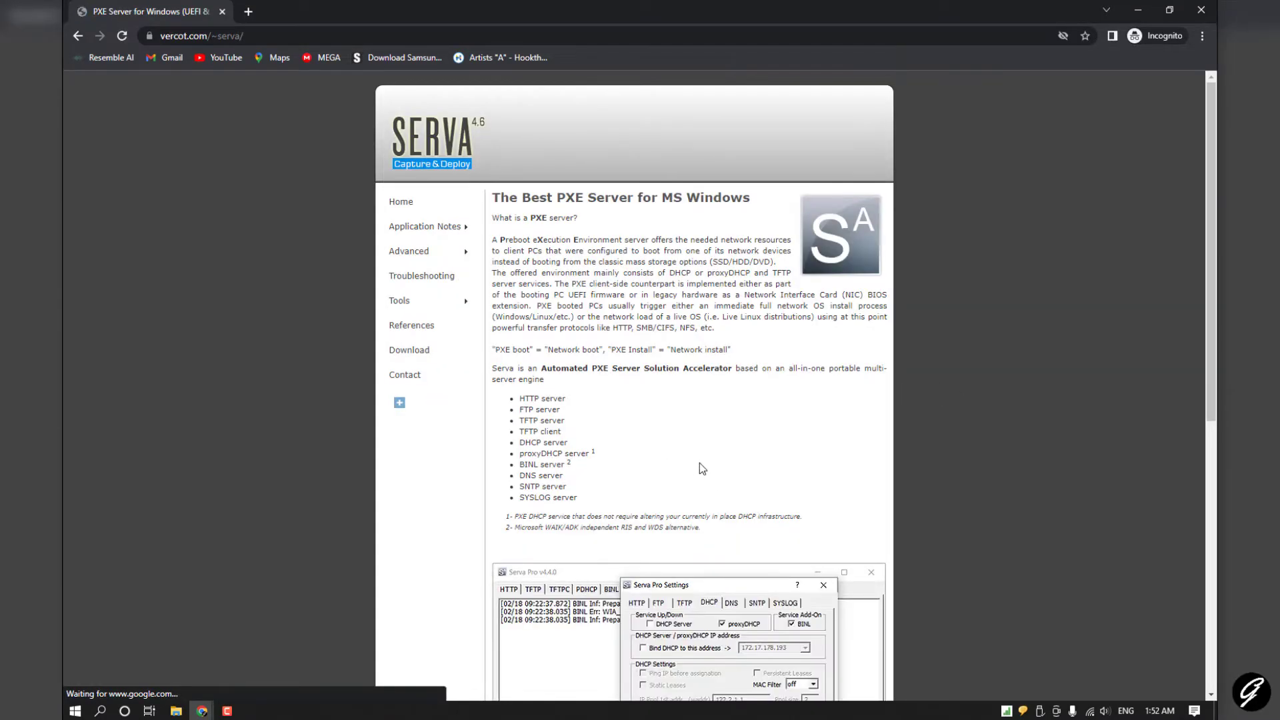
{"action": "left_click", "coordinate": [434, 358]}
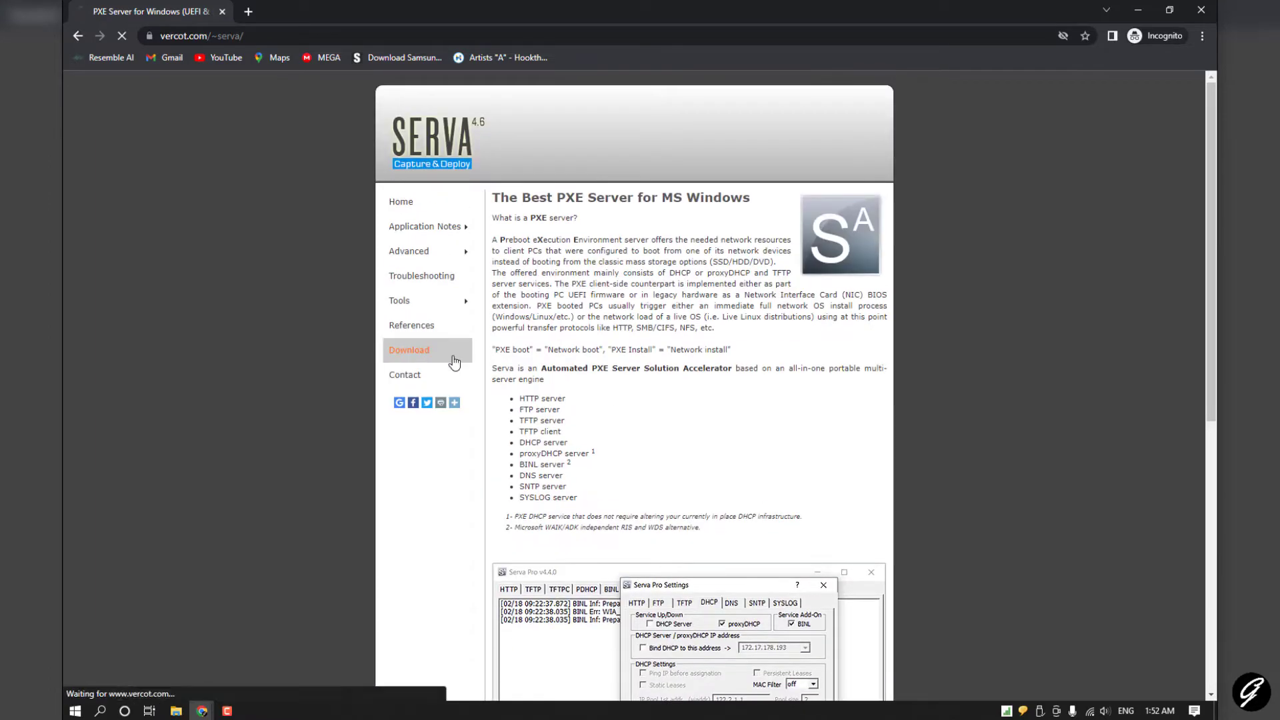
{"action": "scroll", "coordinate": [789, 410], "scroll_direction": "down", "scroll_amount": 3}
{"action": "scroll", "coordinate": [746, 400], "scroll_direction": "up", "scroll_amount": 3}
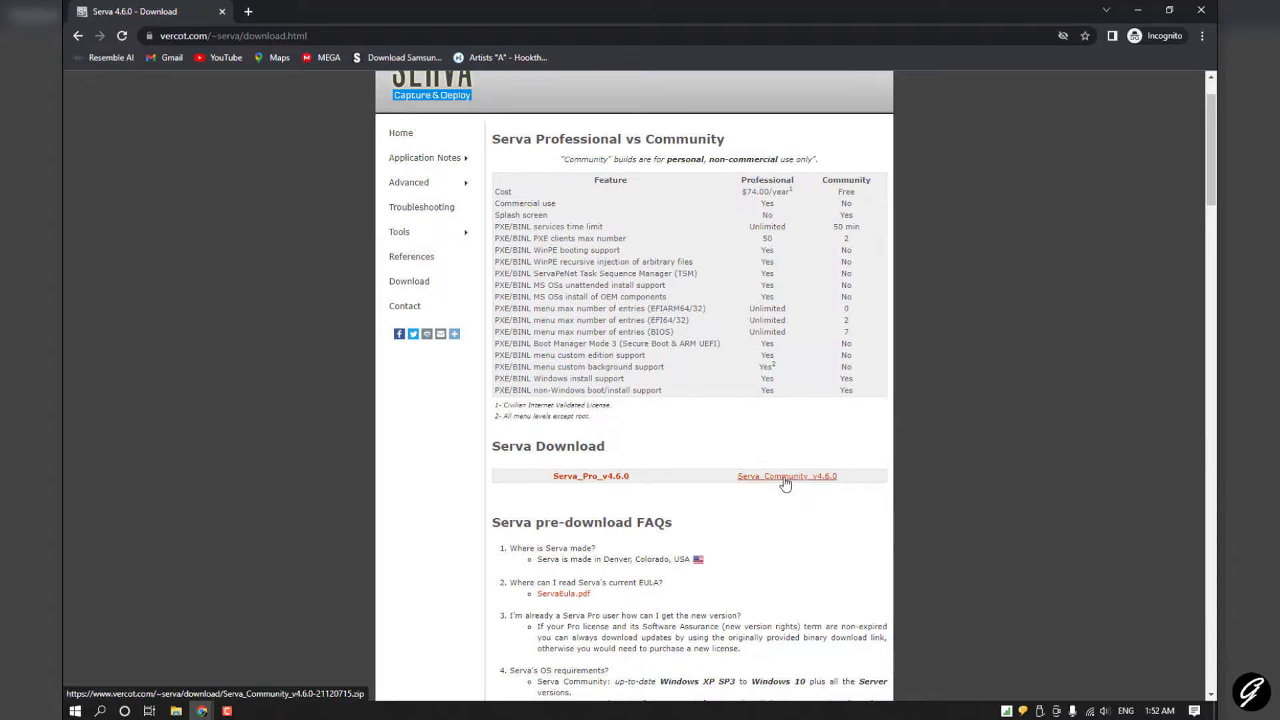
{"action": "left_click", "coordinate": [785, 480]}
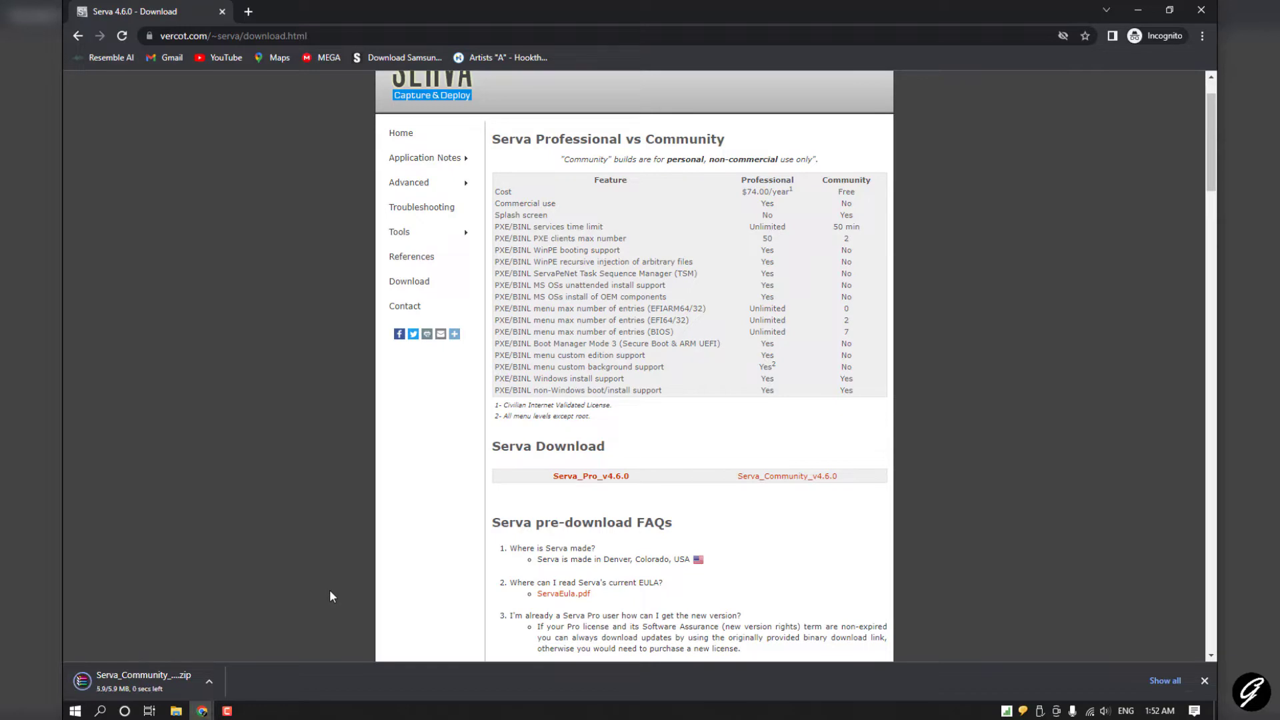
Step: Show the downloaded Serva zip in the Downloads folder and maximize the window
{"action": "left_click", "coordinate": [209, 683]}
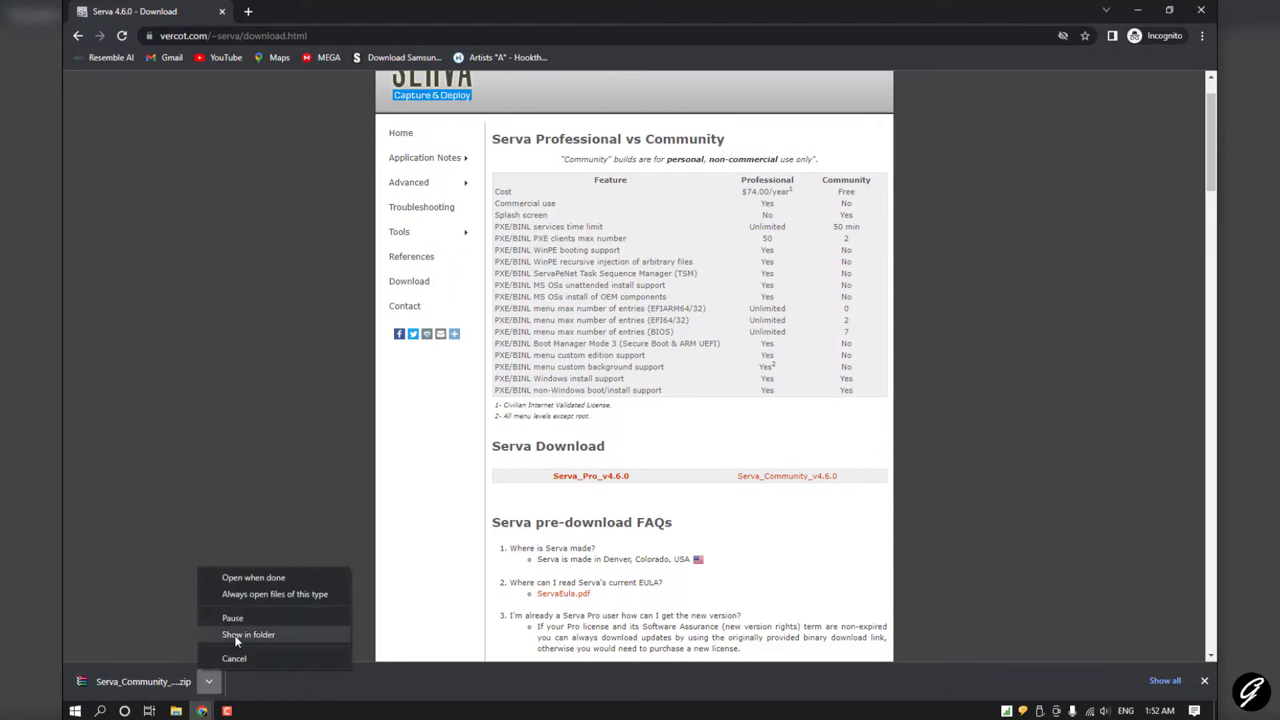
{"action": "left_click", "coordinate": [236, 634]}
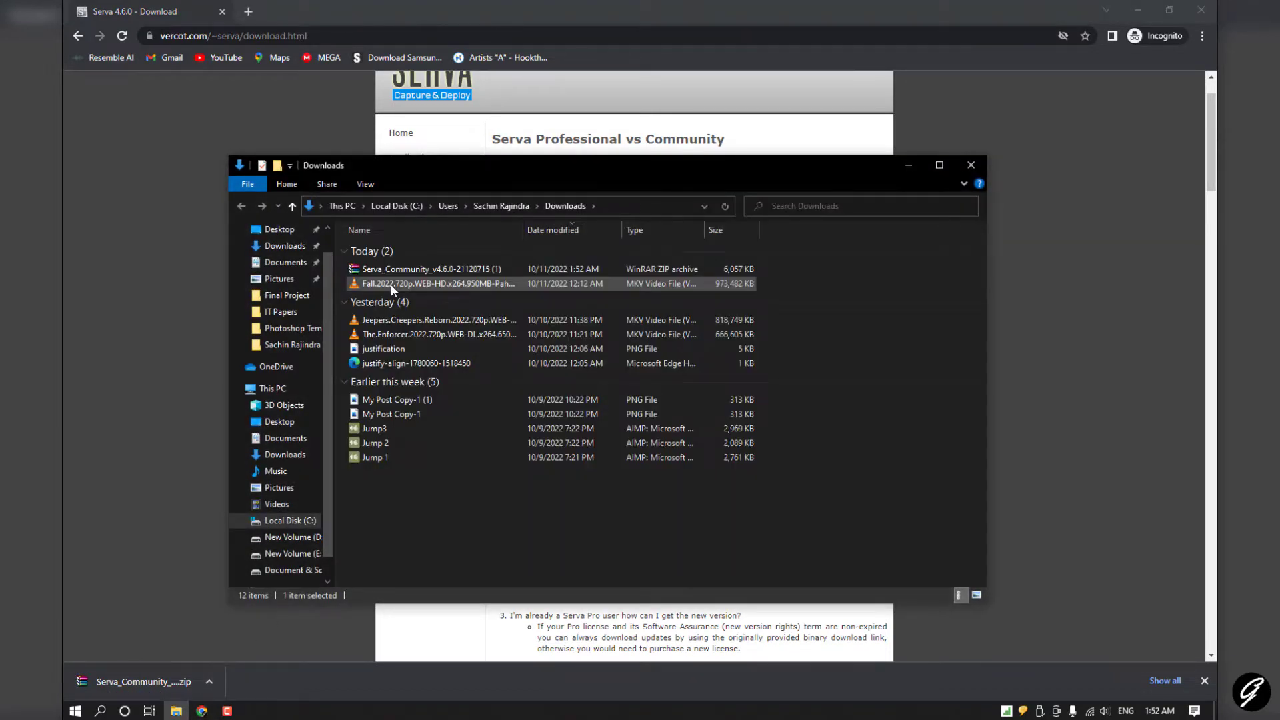
{"action": "left_click", "coordinate": [946, 165]}
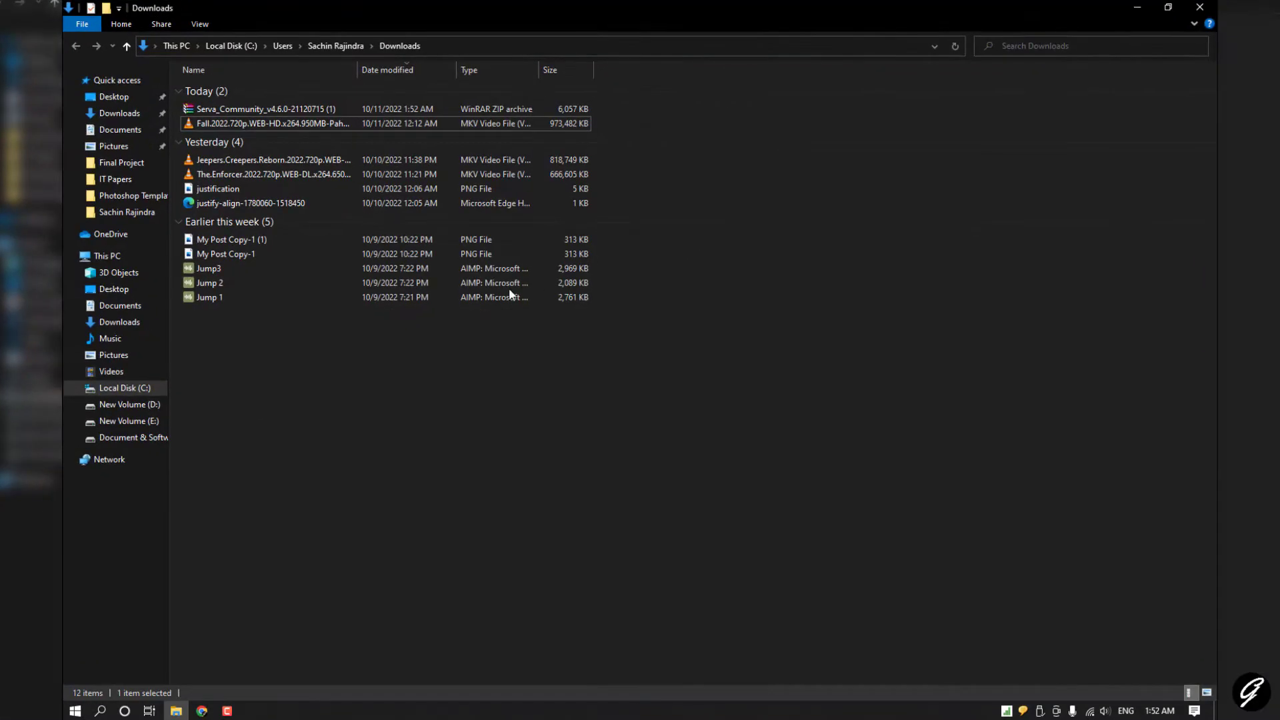
Step: Extract the Serva Community zip and open the extracted Serva_Community_v4.6.0 folder
{"action": "left_click", "coordinate": [273, 111]}
{"action": "double_click", "coordinate": [294, 110]}
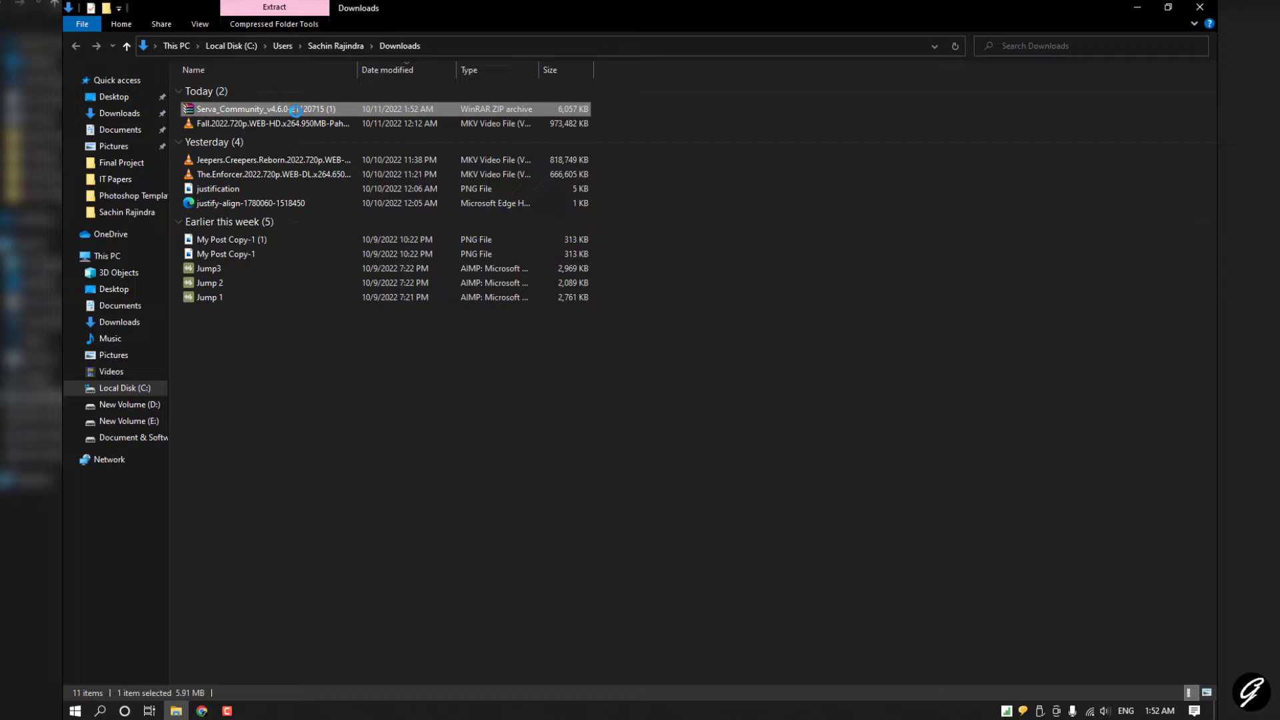
{"action": "right_click", "coordinate": [297, 110]}
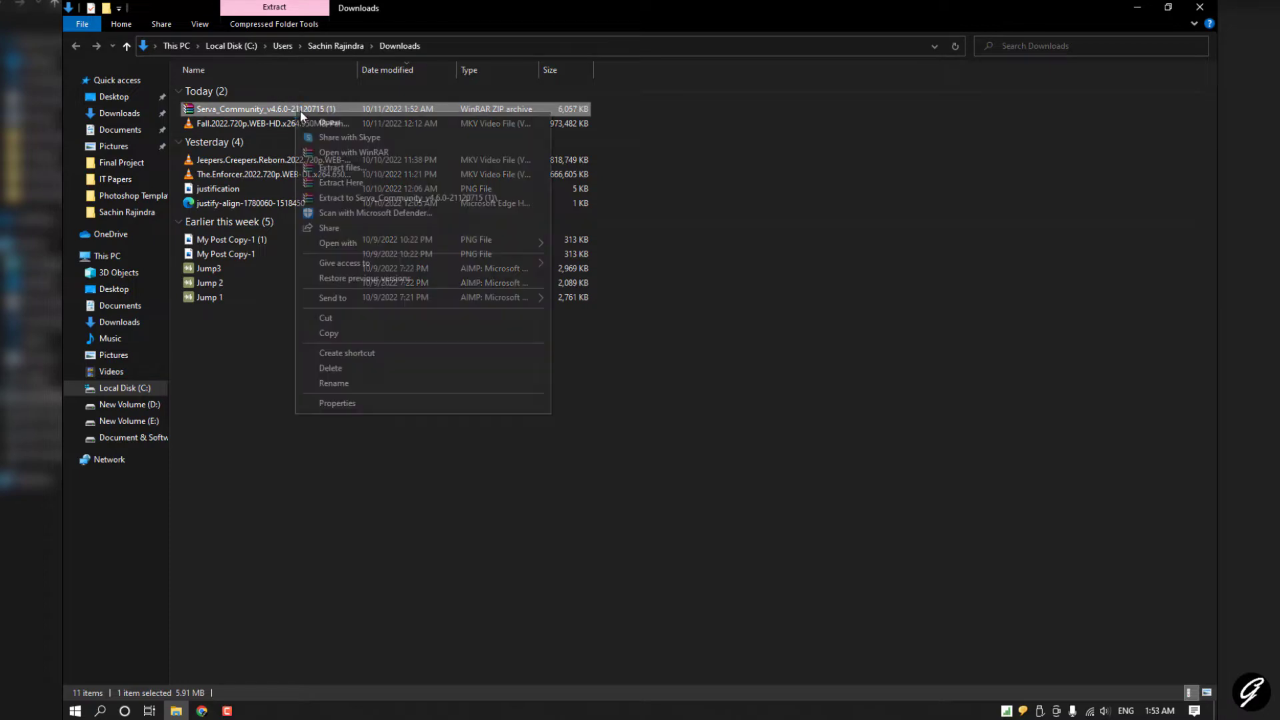
{"action": "left_click", "coordinate": [346, 171]}
{"action": "key", "text": "Escape"}
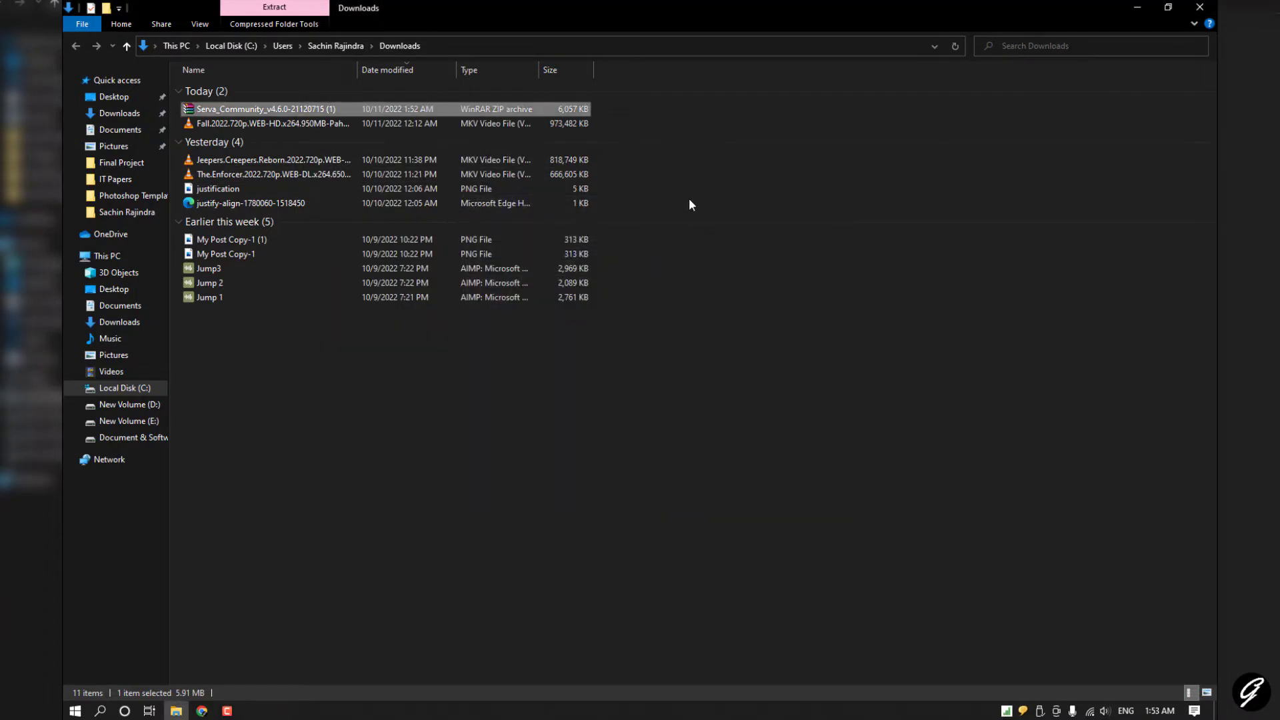
{"action": "left_click", "coordinate": [281, 137]}
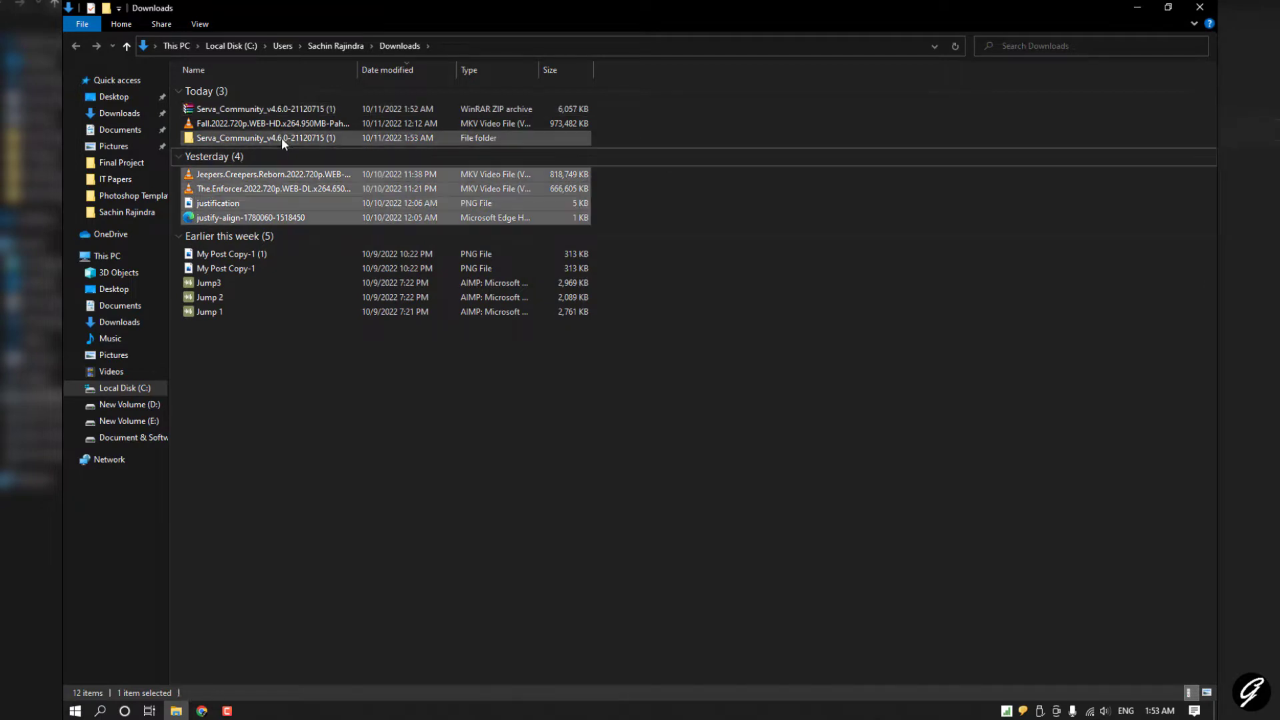
{"action": "double_click", "coordinate": [320, 138]}
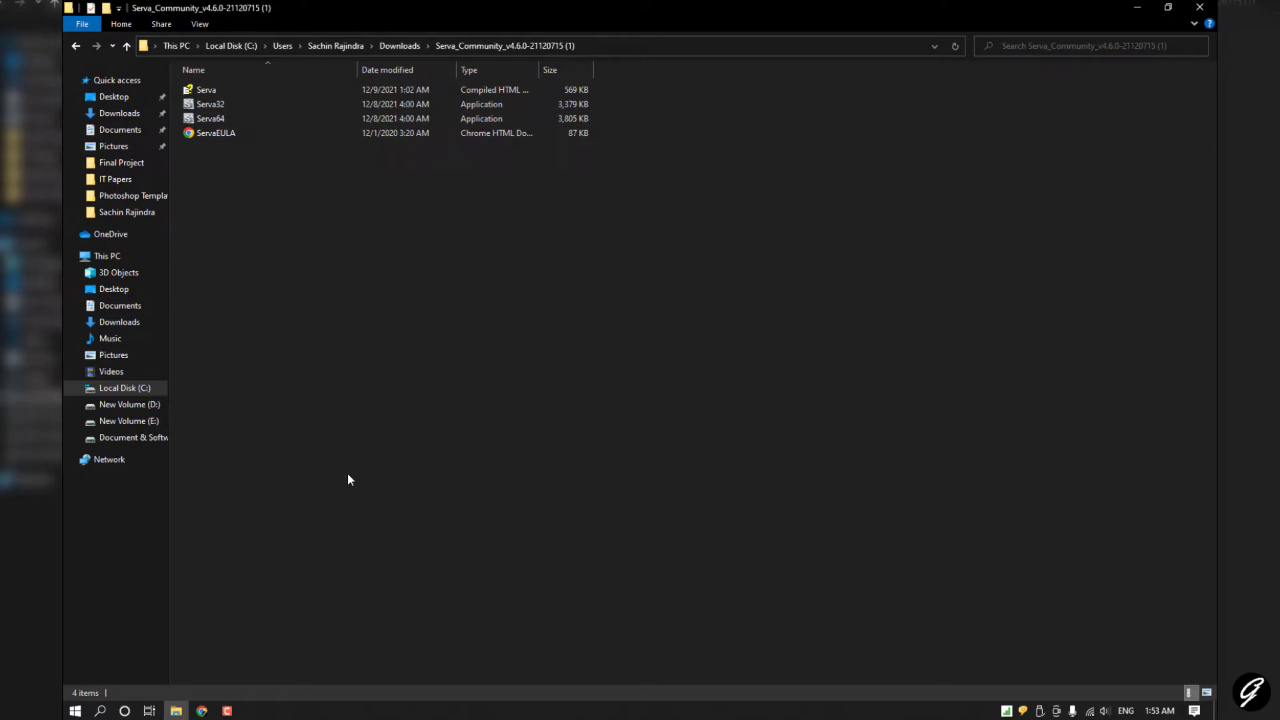
Step: Open Control Panel and go from Network and Sharing Centre to the network adapter list
{"action": "key", "text": "super"}
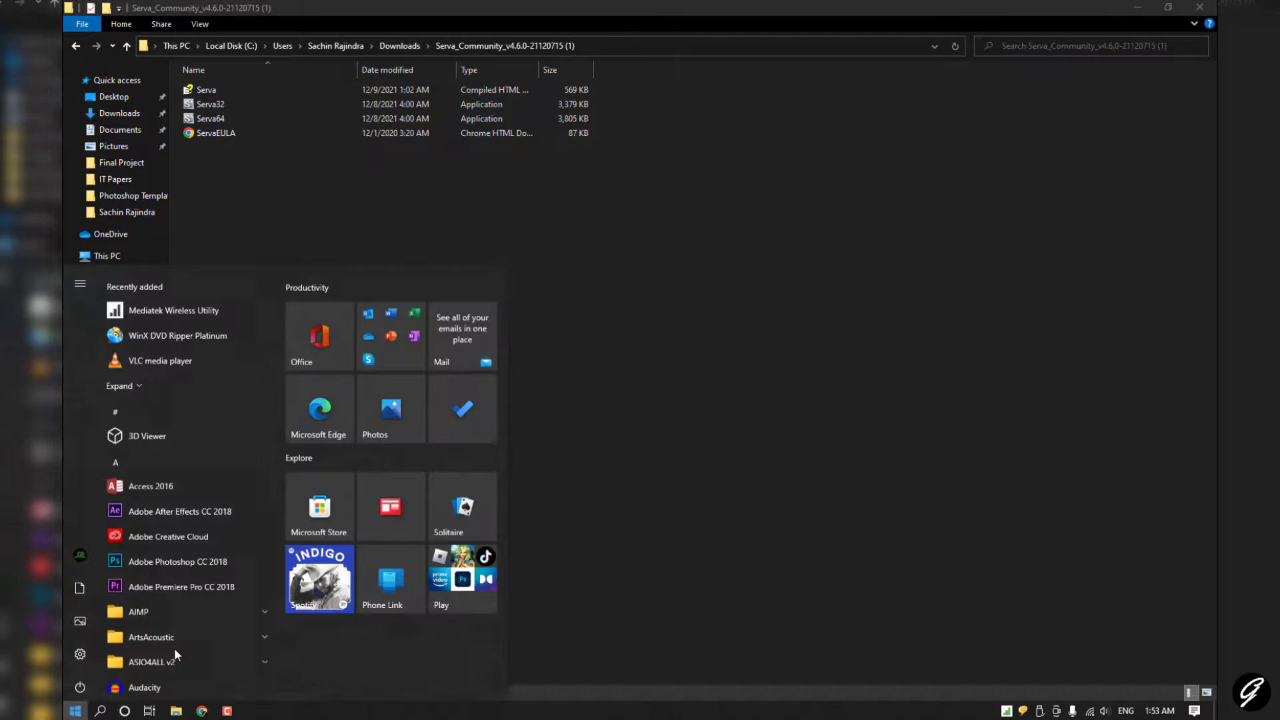
{"action": "type", "text": "contr"}
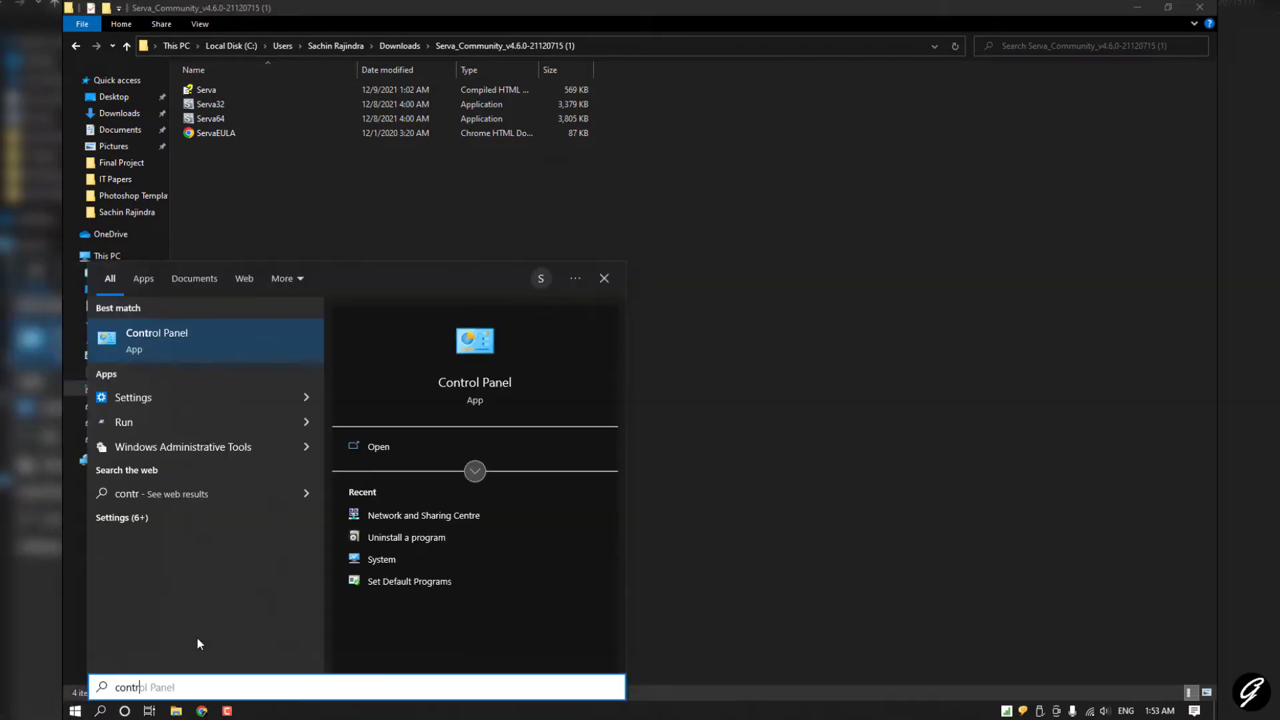
{"action": "key", "text": "Return"}
{"action": "left_click", "coordinate": [656, 165]}
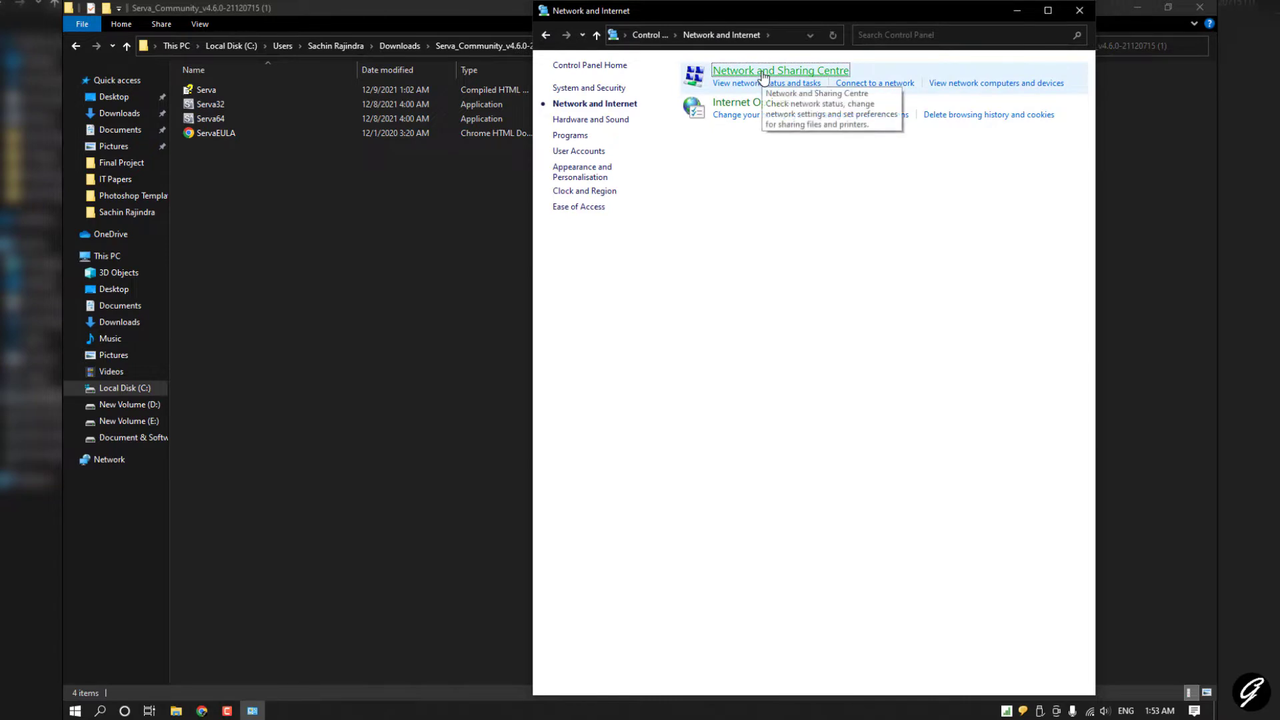
{"action": "left_click", "coordinate": [764, 75]}
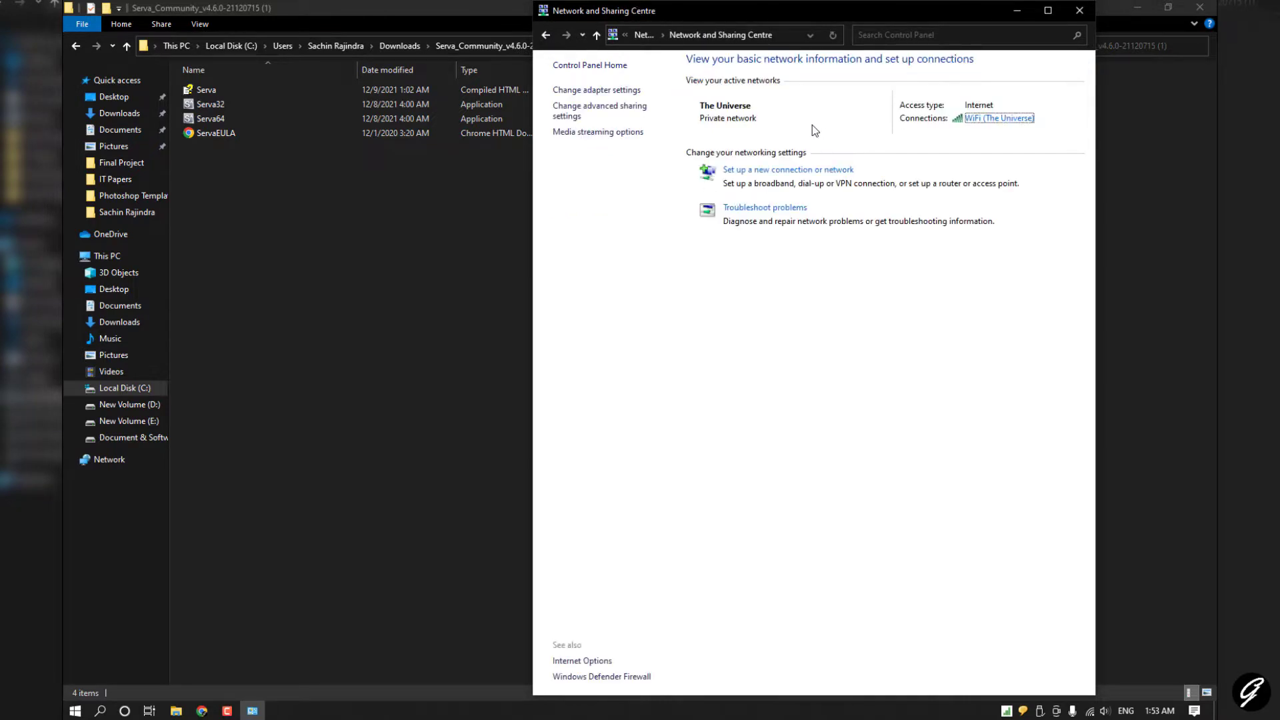
{"action": "left_click", "coordinate": [1048, 11]}
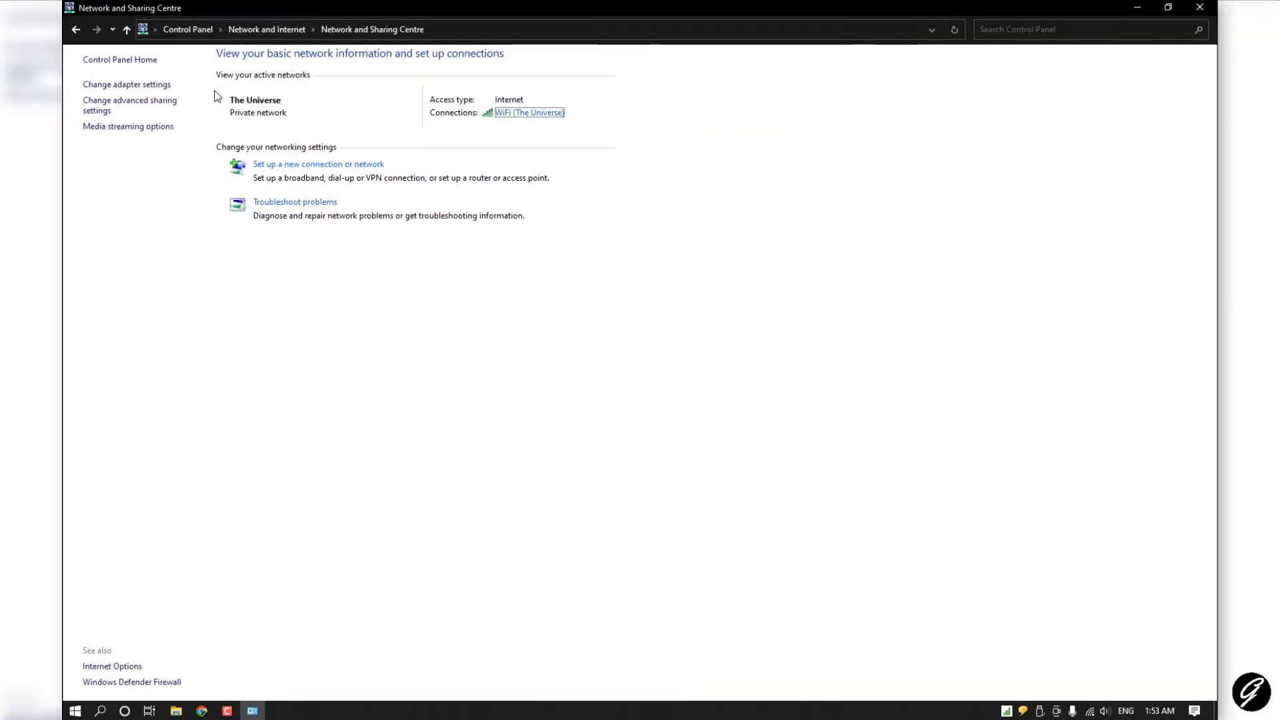
{"action": "left_click", "coordinate": [138, 85]}
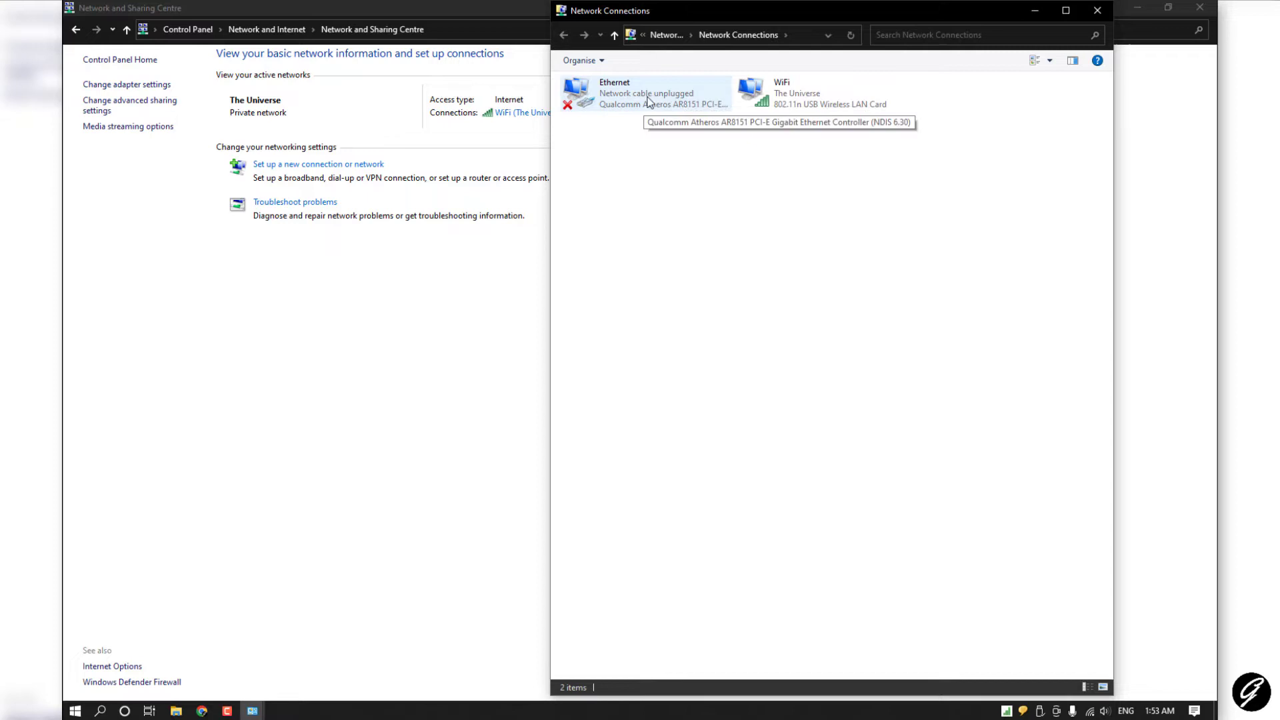
Step: Verify Ethernet IPv4 is static 192.168.1.1, mask 255.255.255.0, gateway 192.168.1.2, then close Network Connections
{"action": "right_click", "coordinate": [634, 97]}
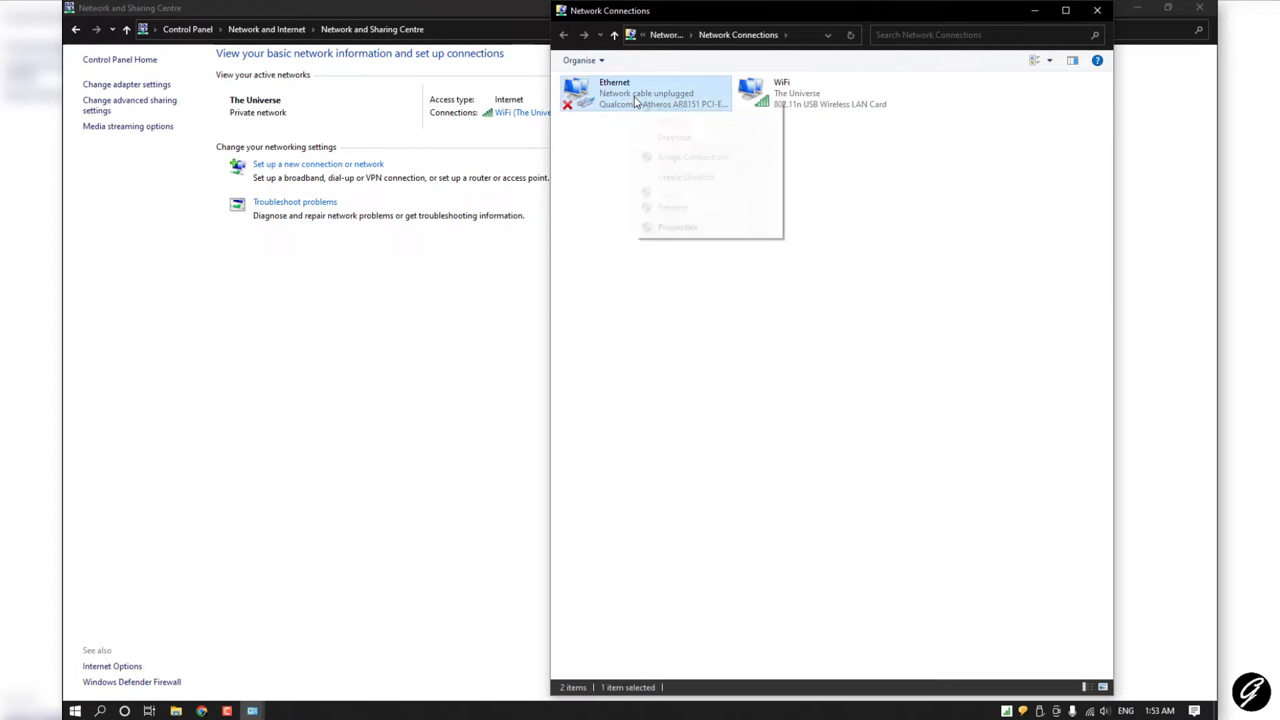
{"action": "key", "text": "Escape"}
{"action": "double_click", "coordinate": [593, 97]}
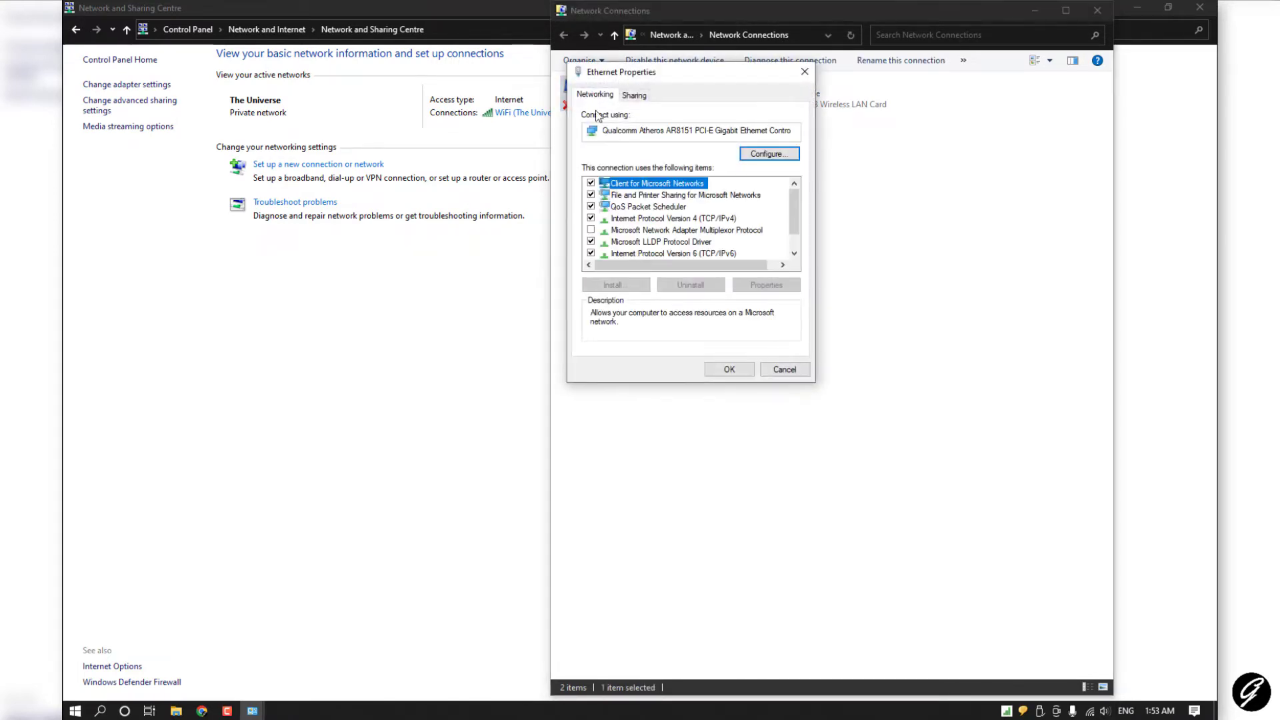
{"action": "left_click", "coordinate": [662, 219]}
{"action": "double_click", "coordinate": [662, 220]}
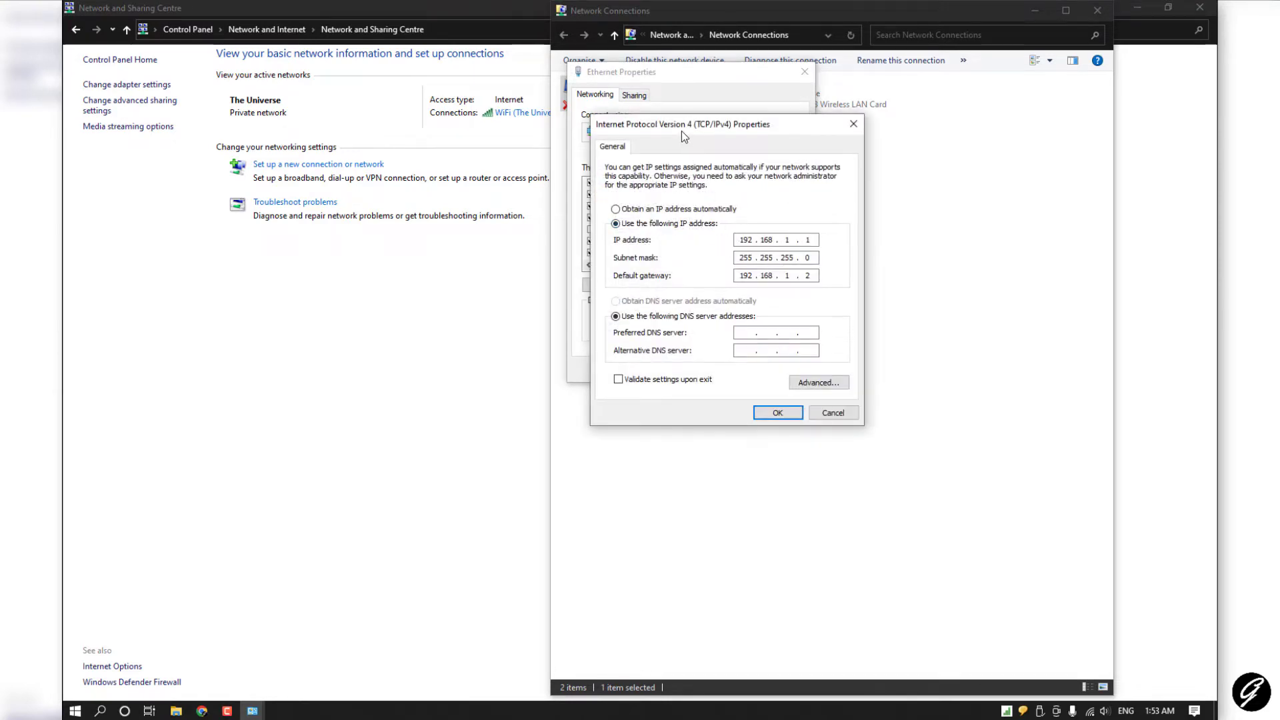
{"action": "left_click_drag", "start_coordinate": [681, 133], "coordinate": [624, 167]}
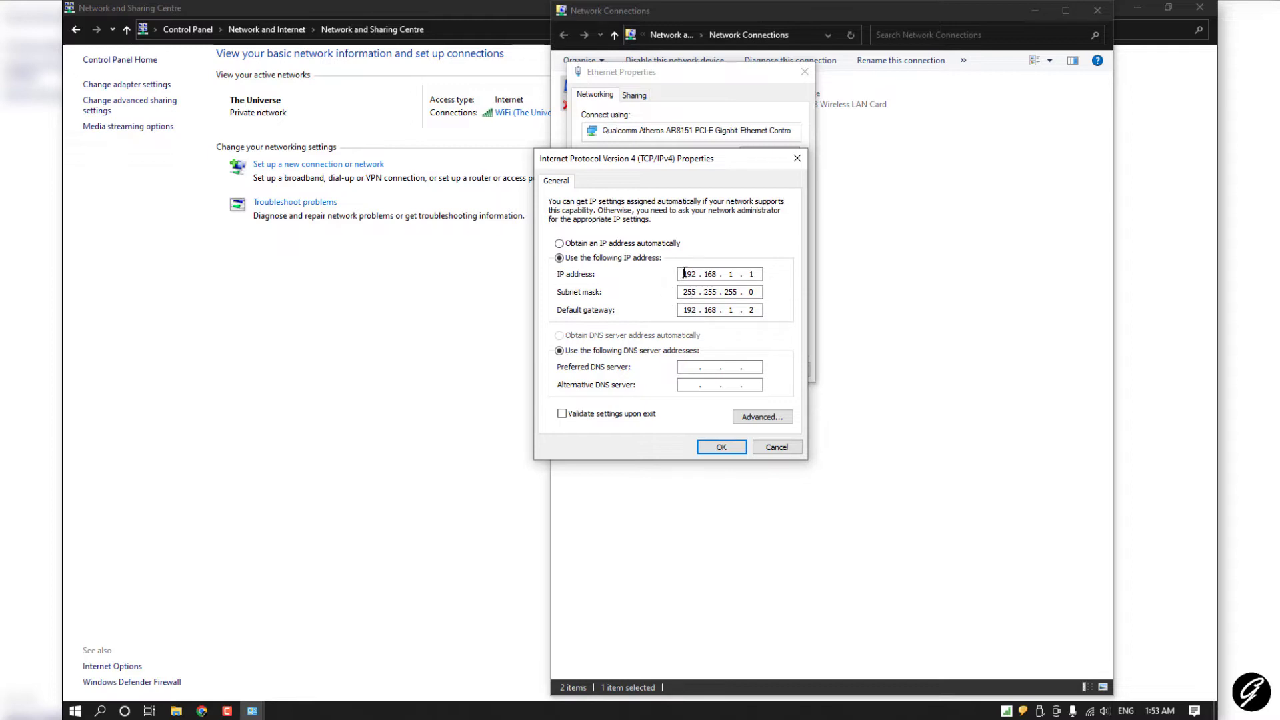
{"action": "double_click", "coordinate": [684, 274]}
{"action": "left_click", "coordinate": [729, 446]}
{"action": "left_click", "coordinate": [730, 370]}
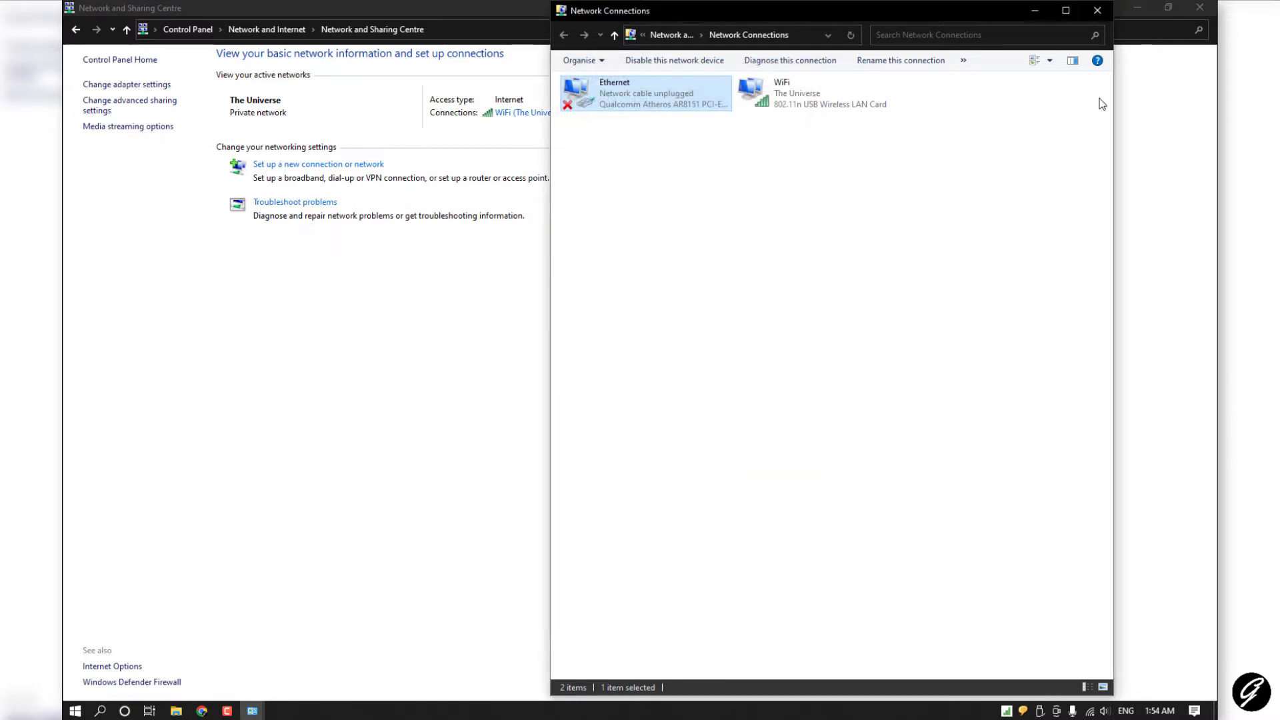
{"action": "left_click", "coordinate": [1097, 10]}
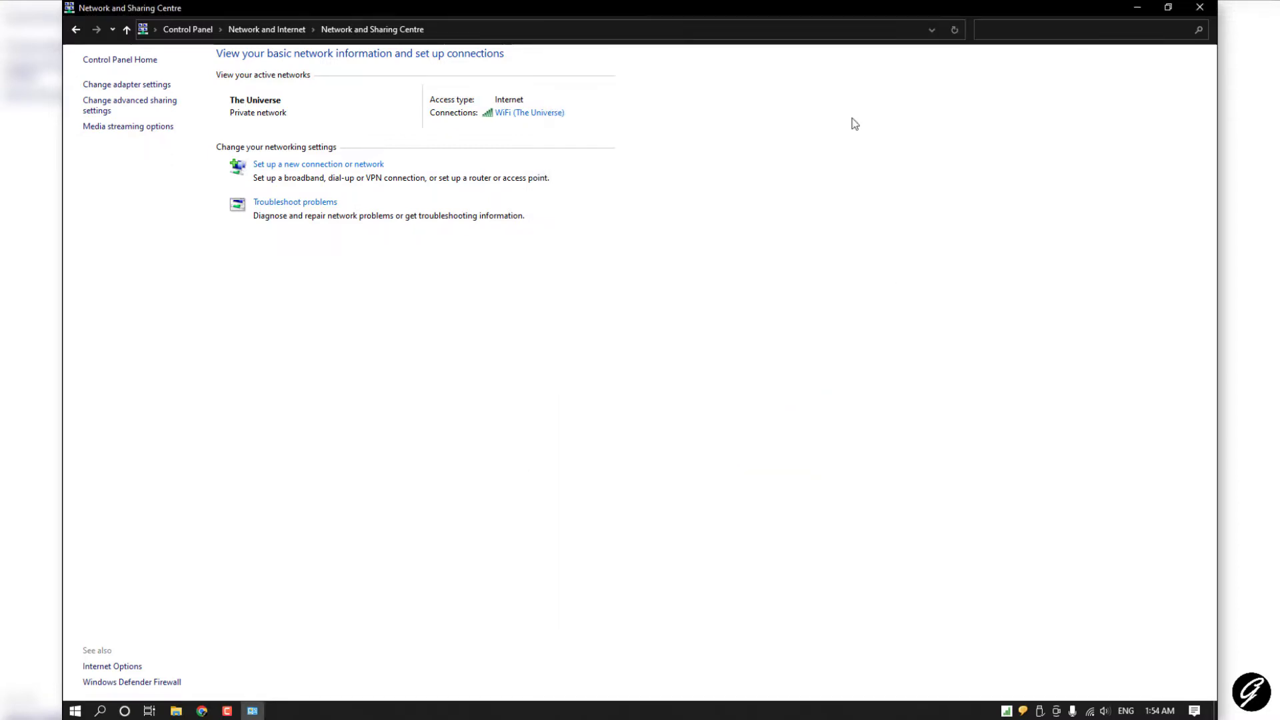
Step: Launch Serva64 as a Community user and allow it through the firewall, including public networks
{"action": "left_click", "coordinate": [1200, 7]}
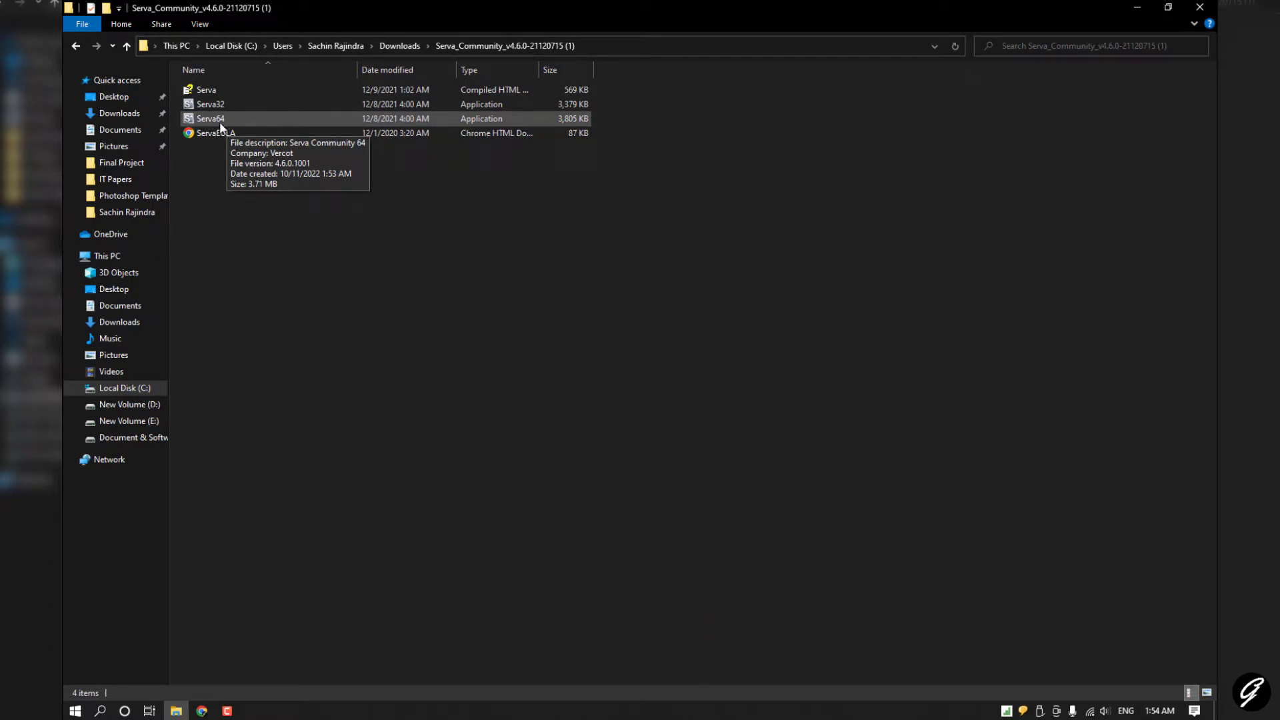
{"action": "double_click", "coordinate": [220, 120]}
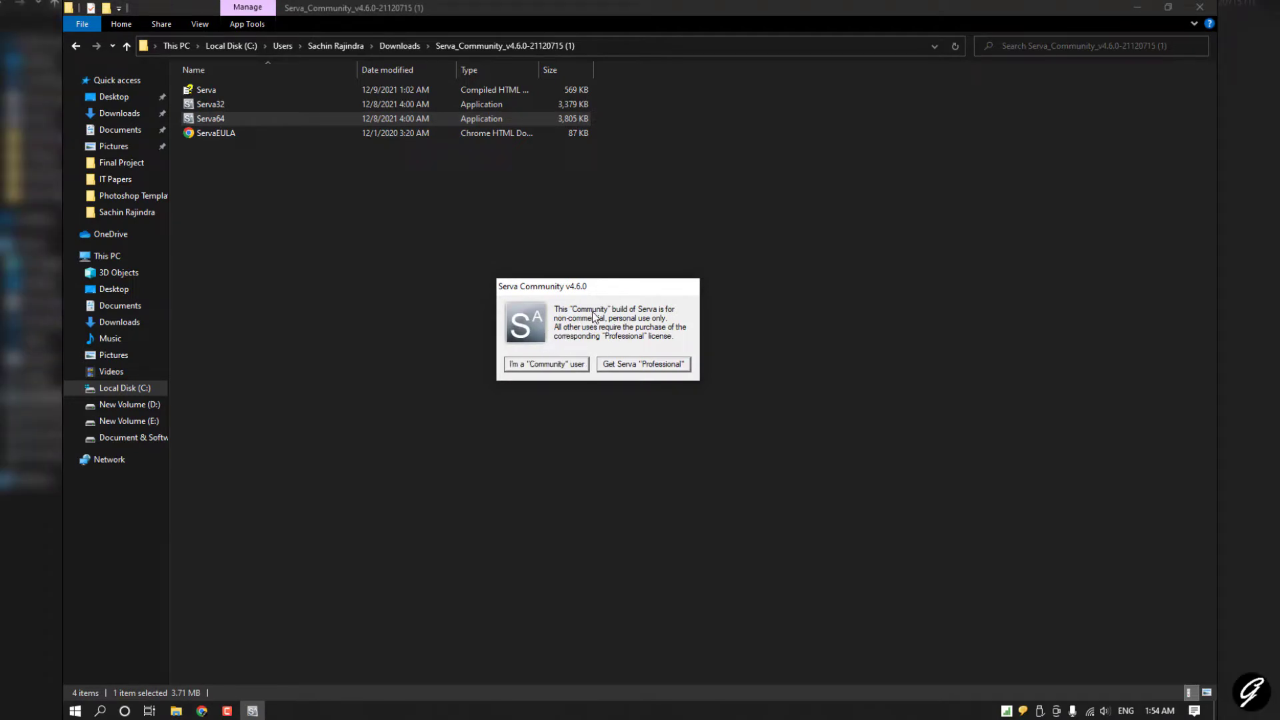
{"action": "left_click", "coordinate": [535, 366]}
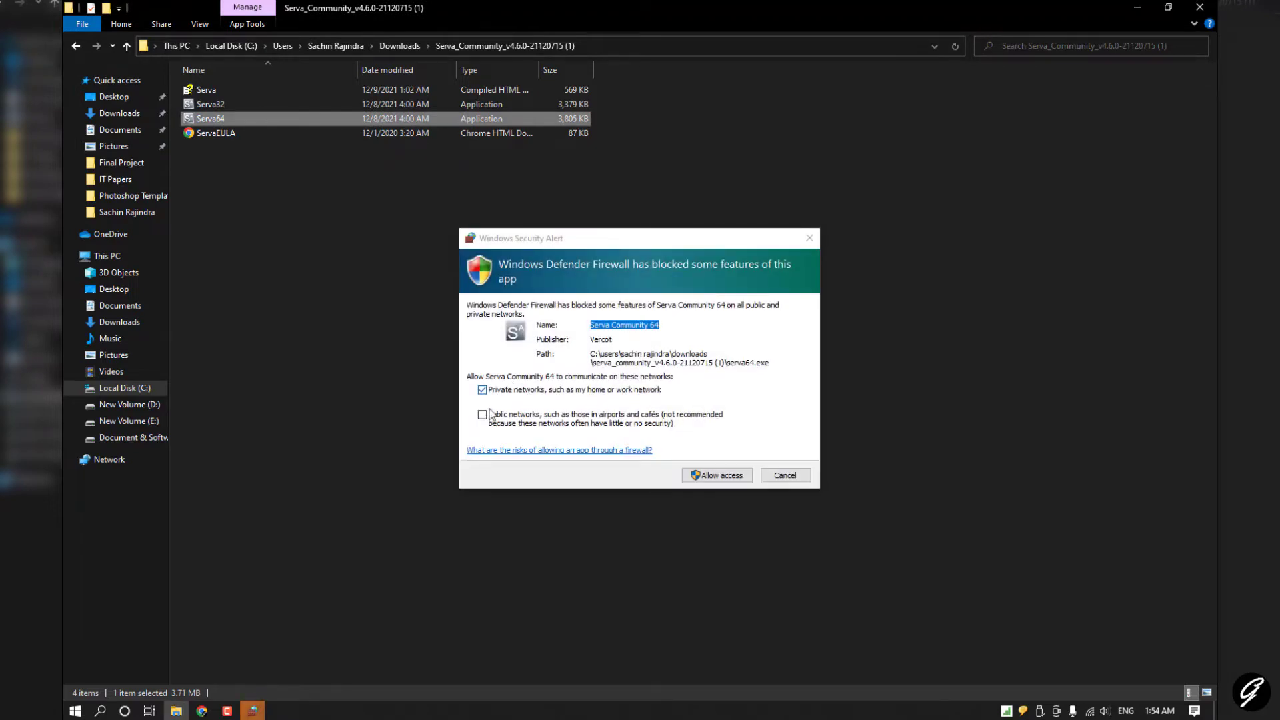
{"action": "left_click", "coordinate": [491, 397]}
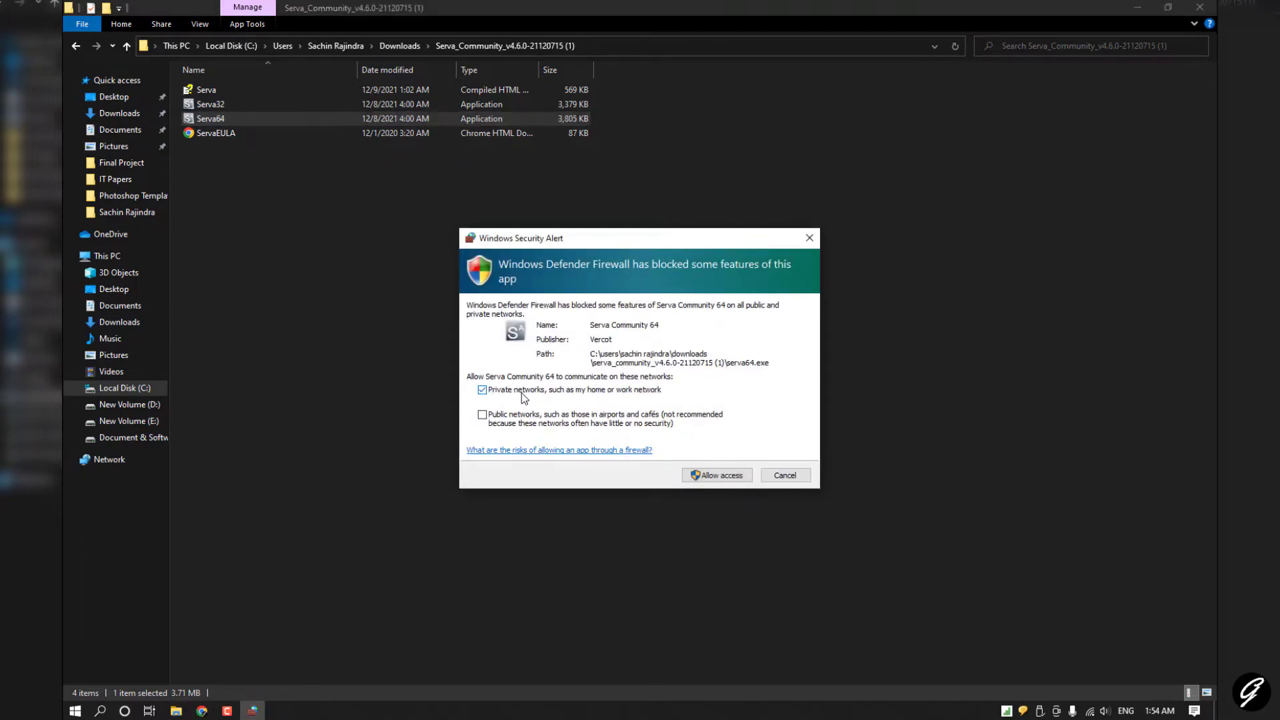
{"action": "left_click", "coordinate": [483, 414]}
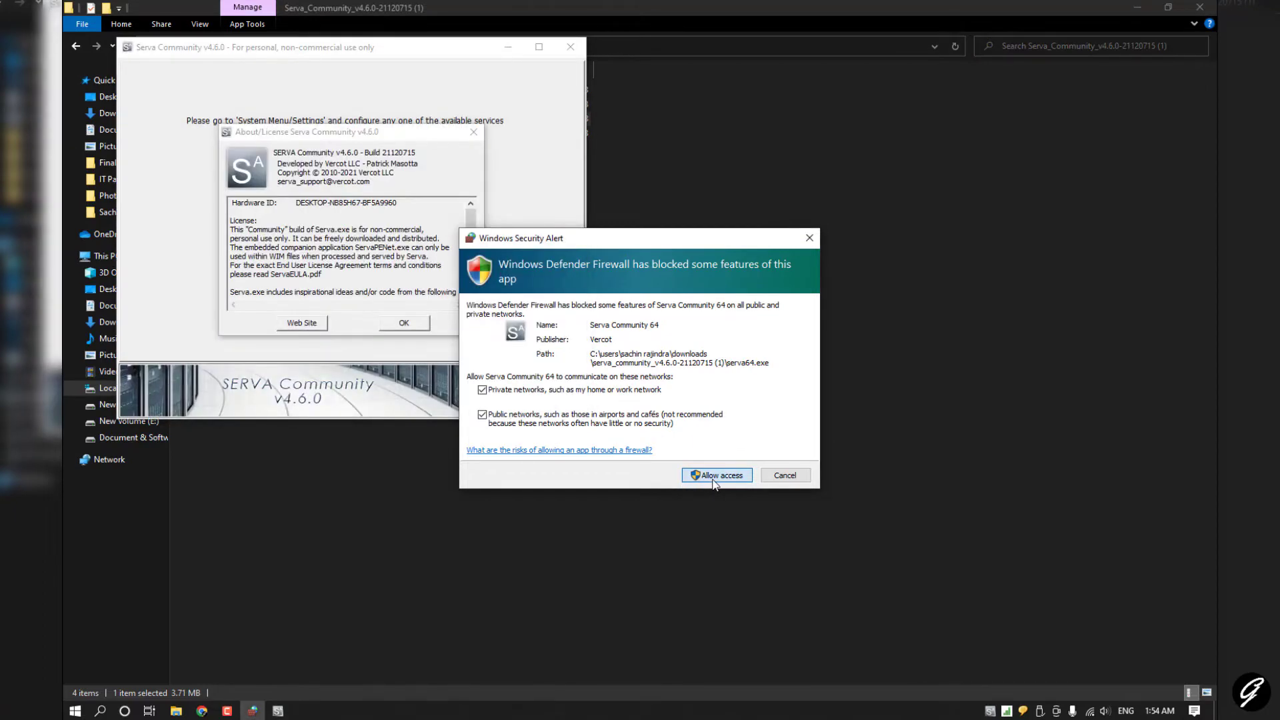
{"action": "left_click", "coordinate": [712, 478]}
Step: Close the About/License dialog and maximize the Serva Community v4.6.0 window
{"action": "left_click_drag", "start_coordinate": [357, 136], "coordinate": [391, 172]}
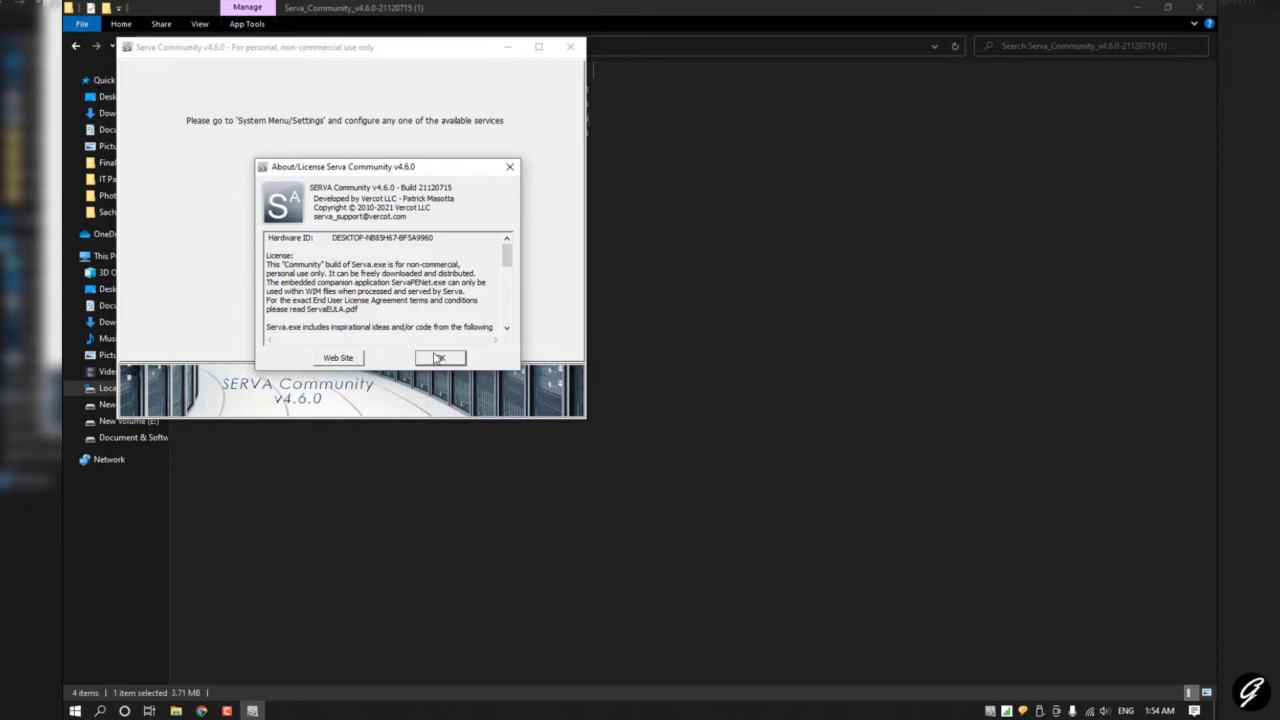
{"action": "left_click", "coordinate": [440, 358]}
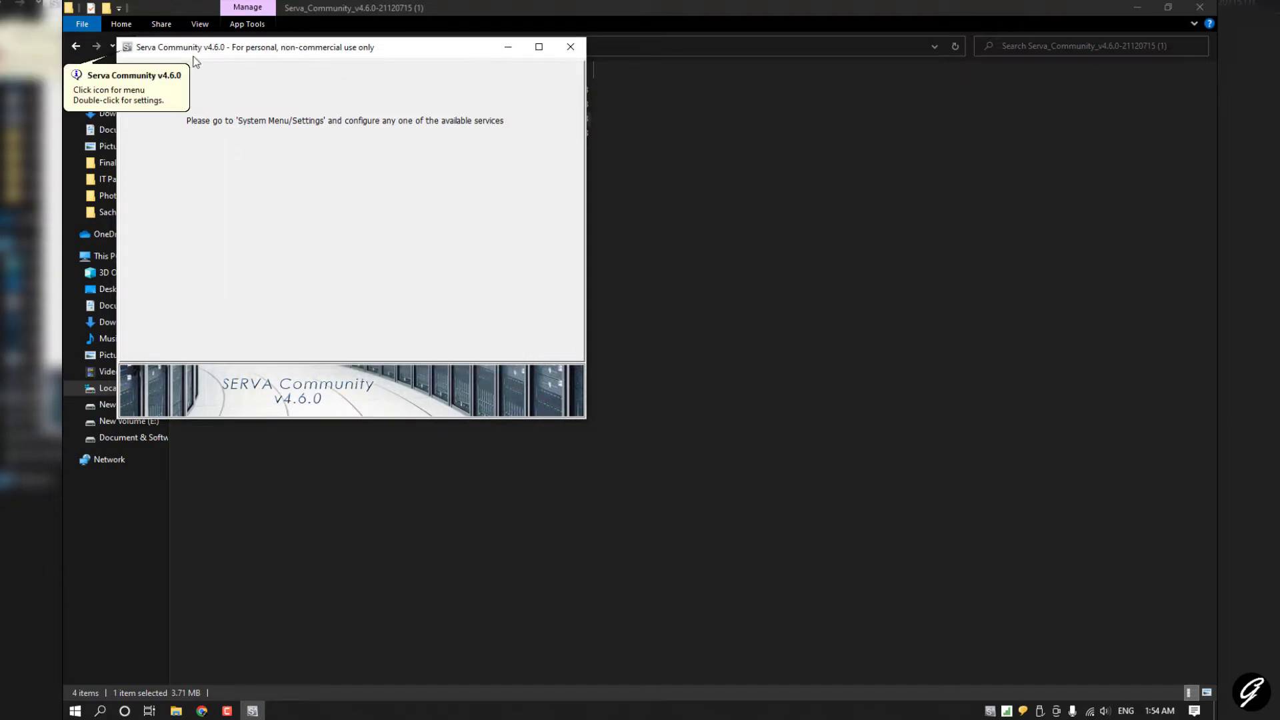
{"action": "left_click", "coordinate": [537, 48]}
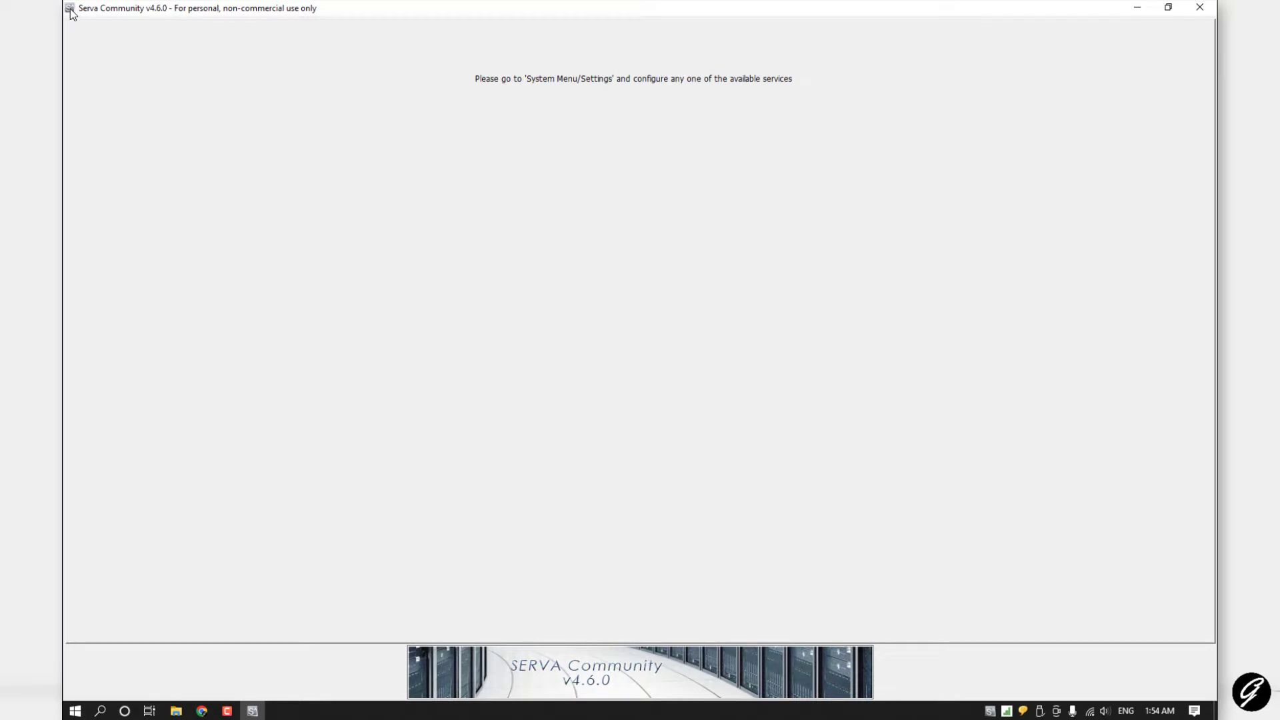
Step: Enable Serva's TFTP server bound to 192.168.1.100, then disconnect from the Wi-Fi network
{"action": "left_click", "coordinate": [71, 10]}
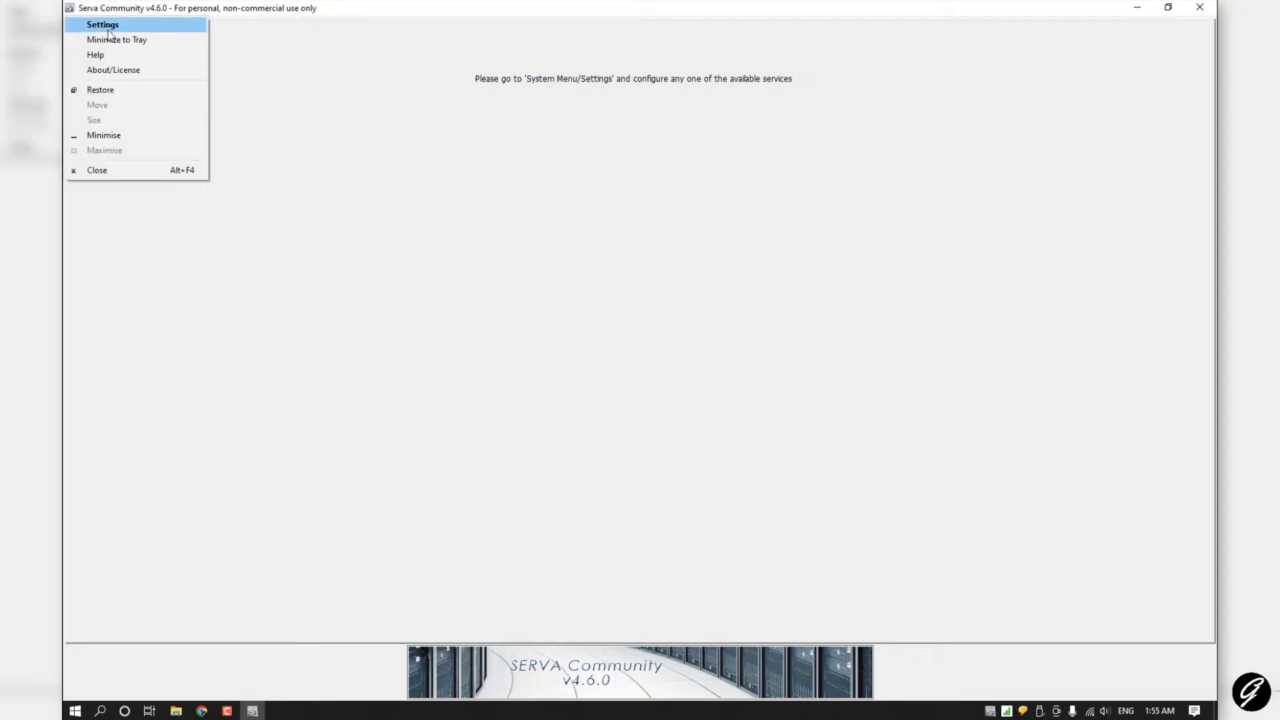
{"action": "left_click", "coordinate": [136, 25]}
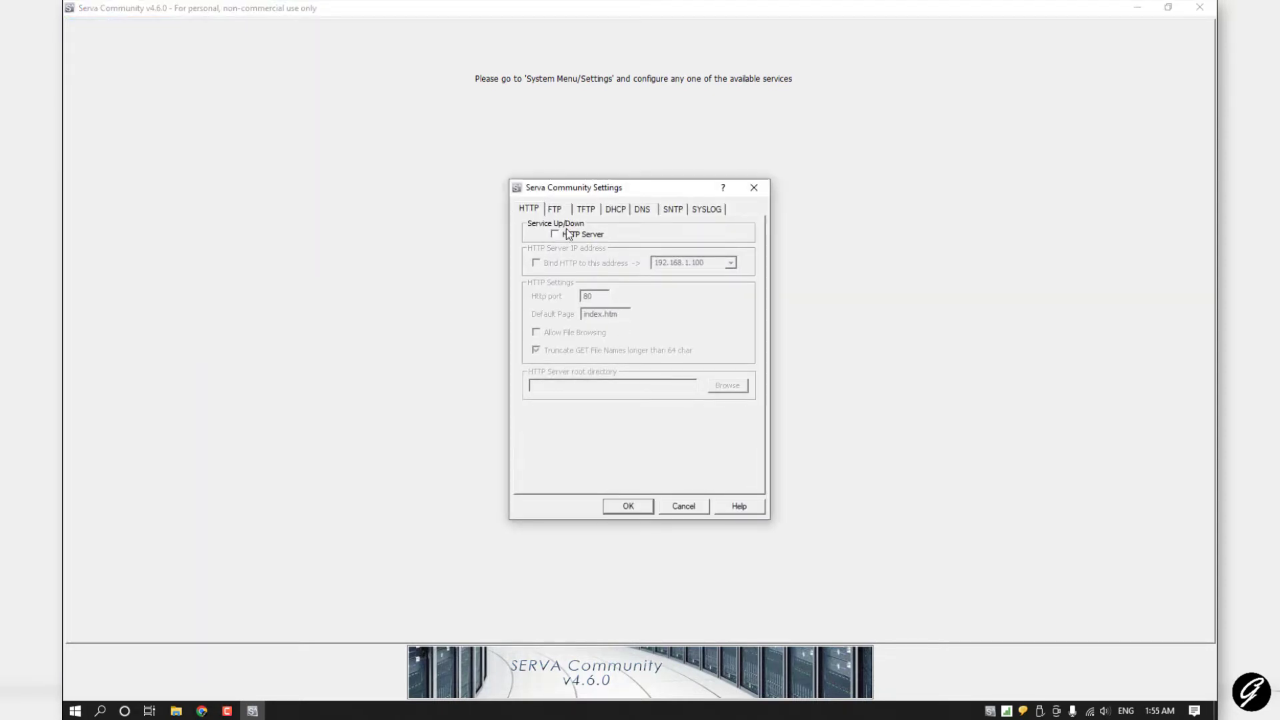
{"action": "mouse_move", "coordinate": [632, 188]}
{"action": "left_mouse_down"}
{"action": "mouse_move", "coordinate": [602, 196]}
{"action": "mouse_move", "coordinate": [629, 191]}
{"action": "left_mouse_up"}
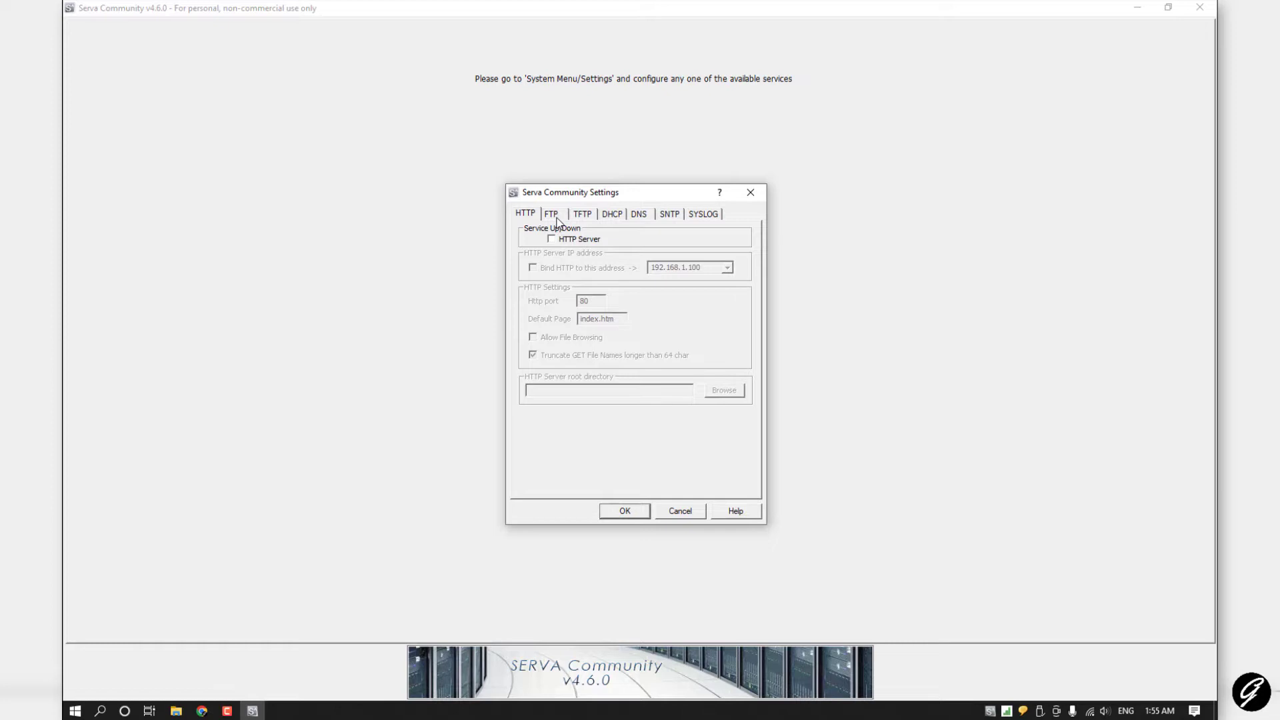
{"action": "left_click", "coordinate": [588, 218]}
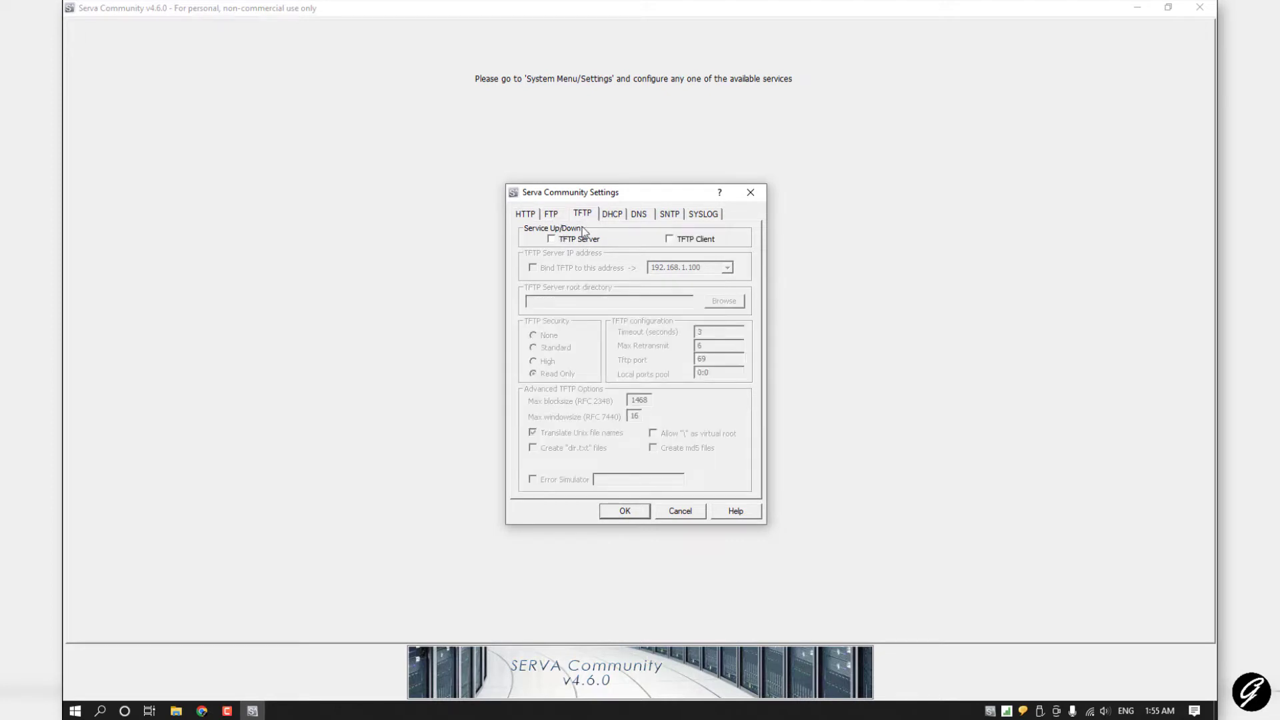
{"action": "left_click", "coordinate": [570, 244]}
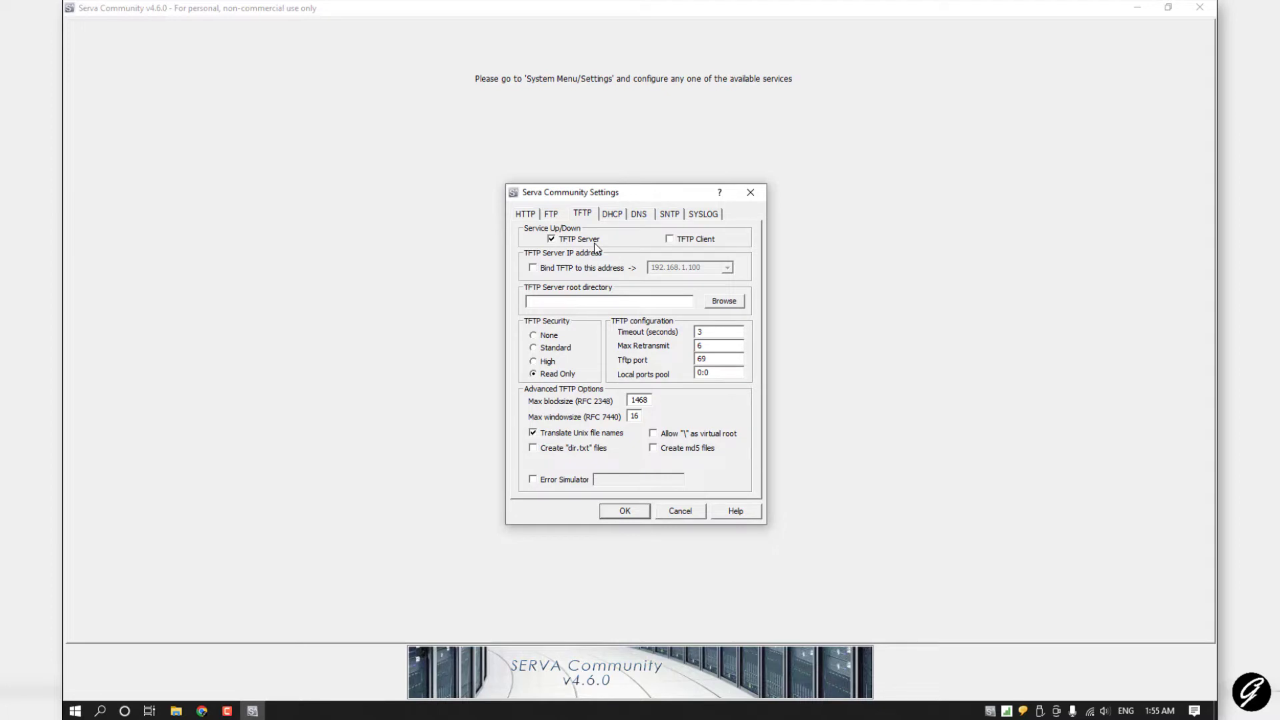
{"action": "left_click", "coordinate": [533, 268]}
{"action": "left_click", "coordinate": [727, 268]}
{"action": "left_click", "coordinate": [680, 280]}
{"action": "left_click", "coordinate": [1089, 711]}
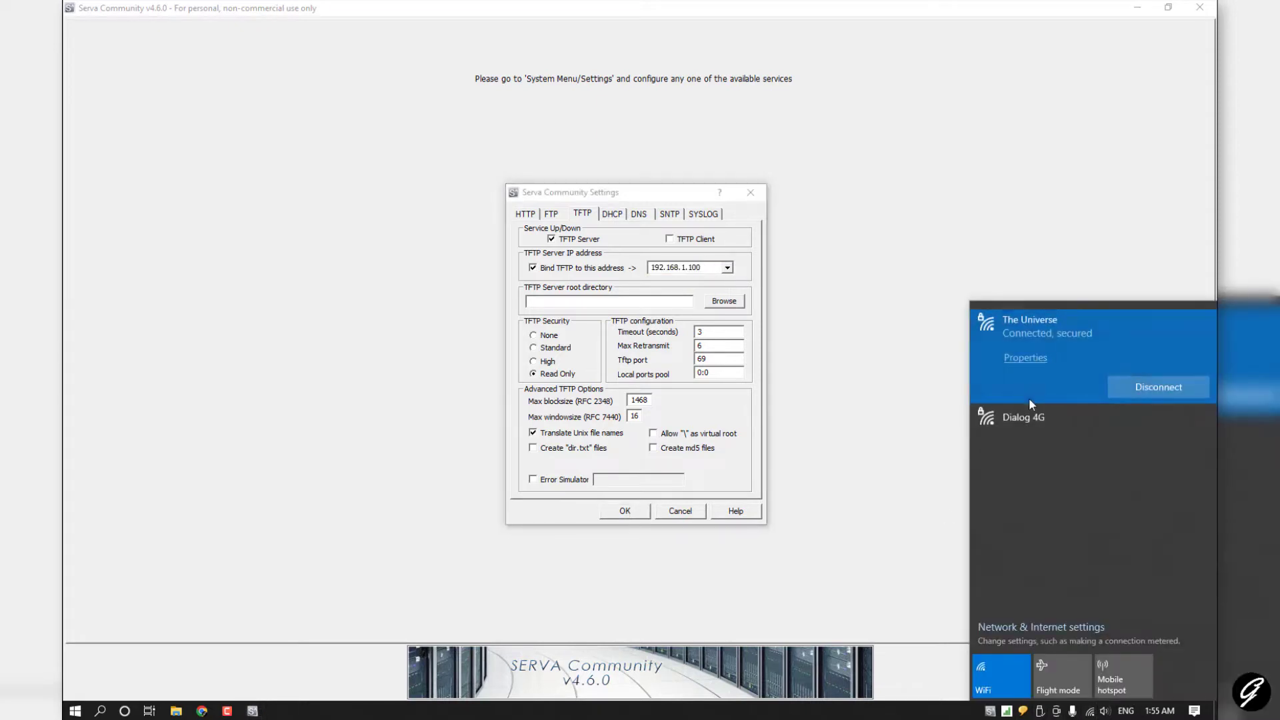
{"action": "left_click", "coordinate": [1160, 396]}
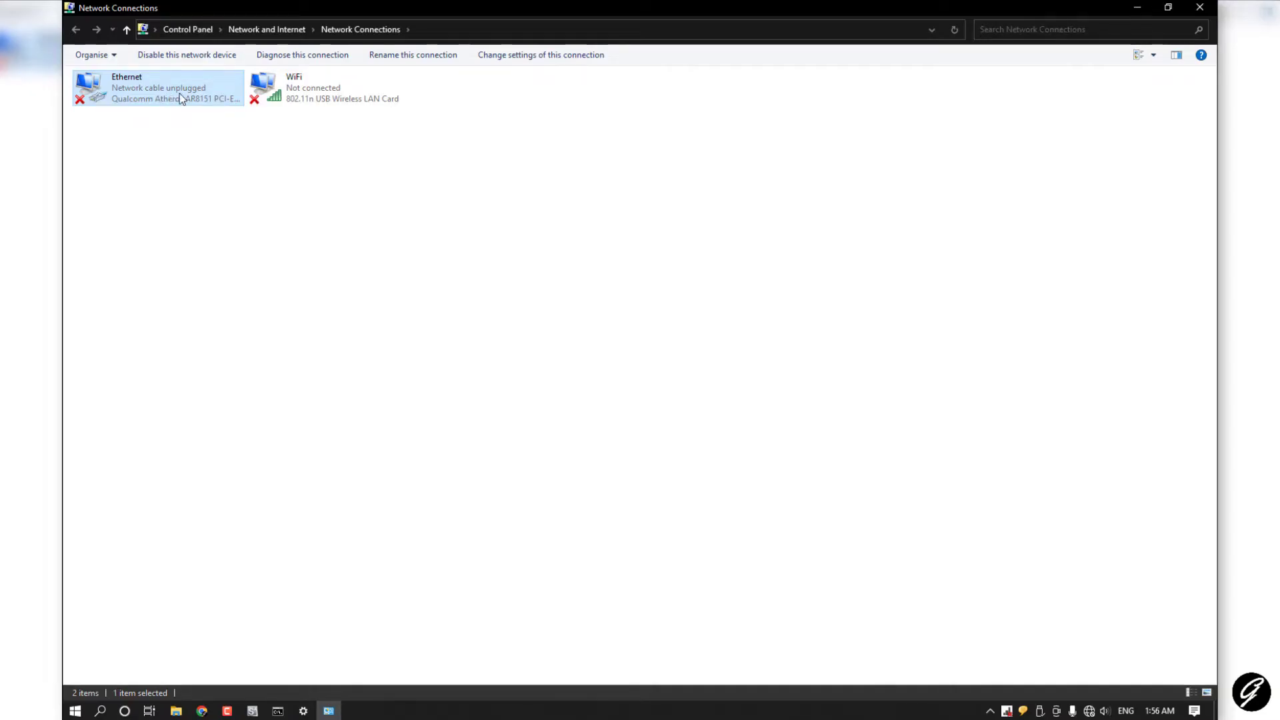
Step: Recheck the Ethernet adapter's static IPv4 address 192.168.1.1 and return to Serva's TFTP settings
{"action": "right_click", "coordinate": [129, 98]}
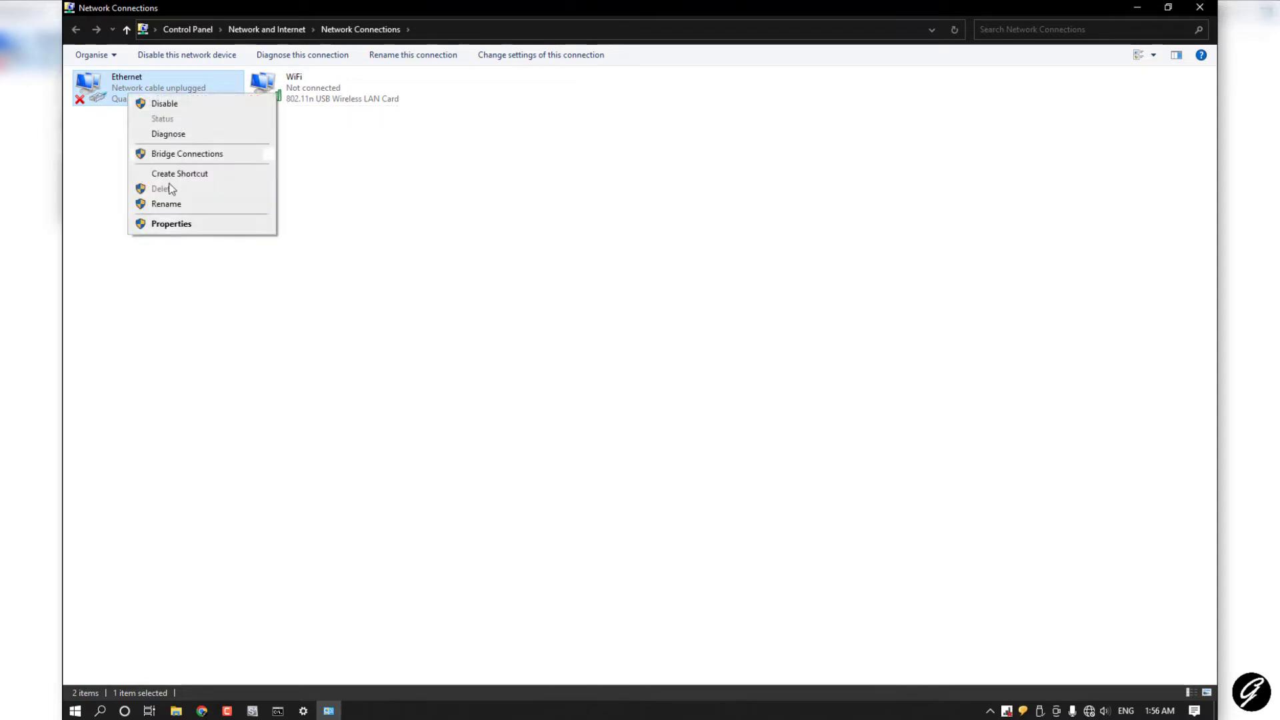
{"action": "left_click", "coordinate": [178, 226]}
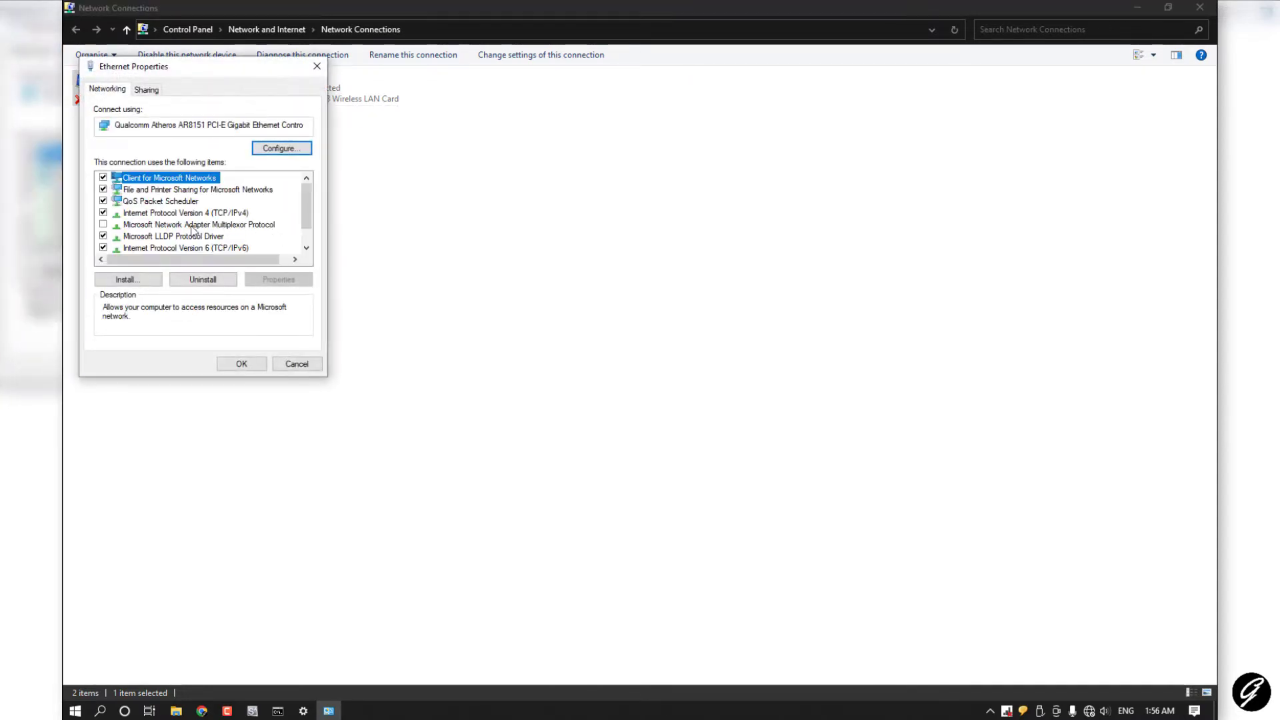
{"action": "left_click", "coordinate": [187, 214]}
{"action": "double_click", "coordinate": [187, 215]}
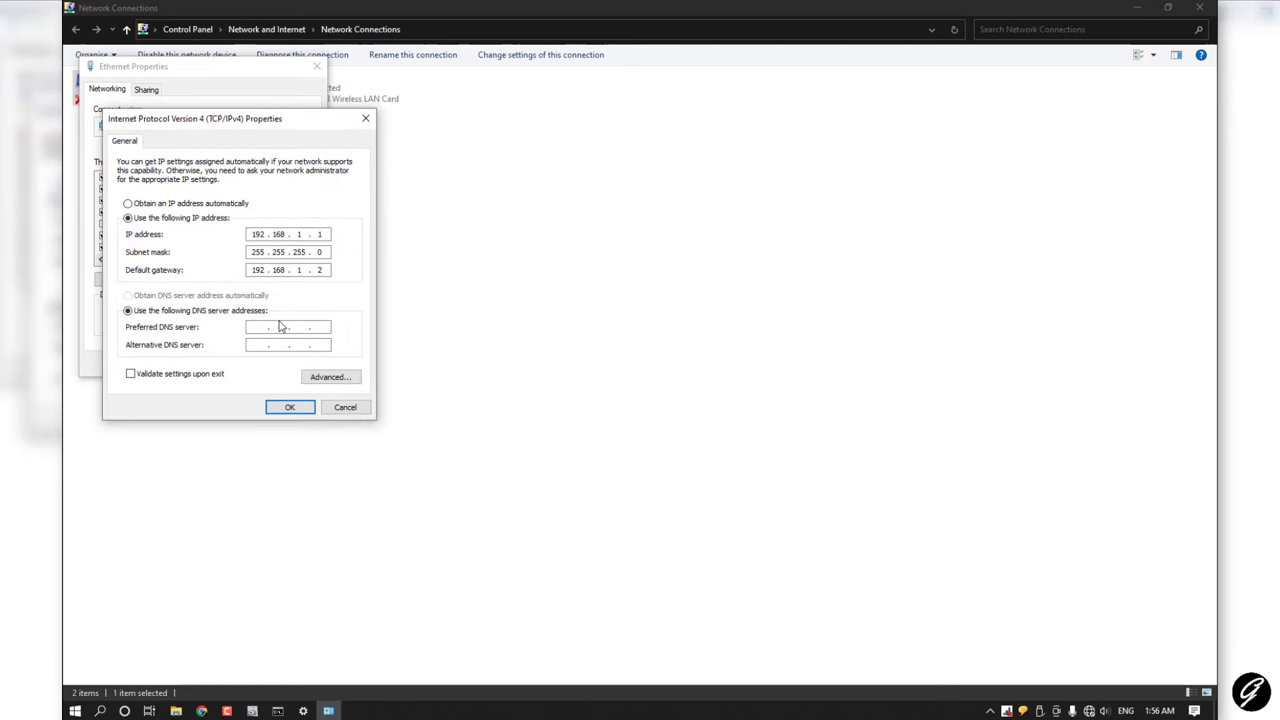
{"action": "left_click", "coordinate": [253, 234]}
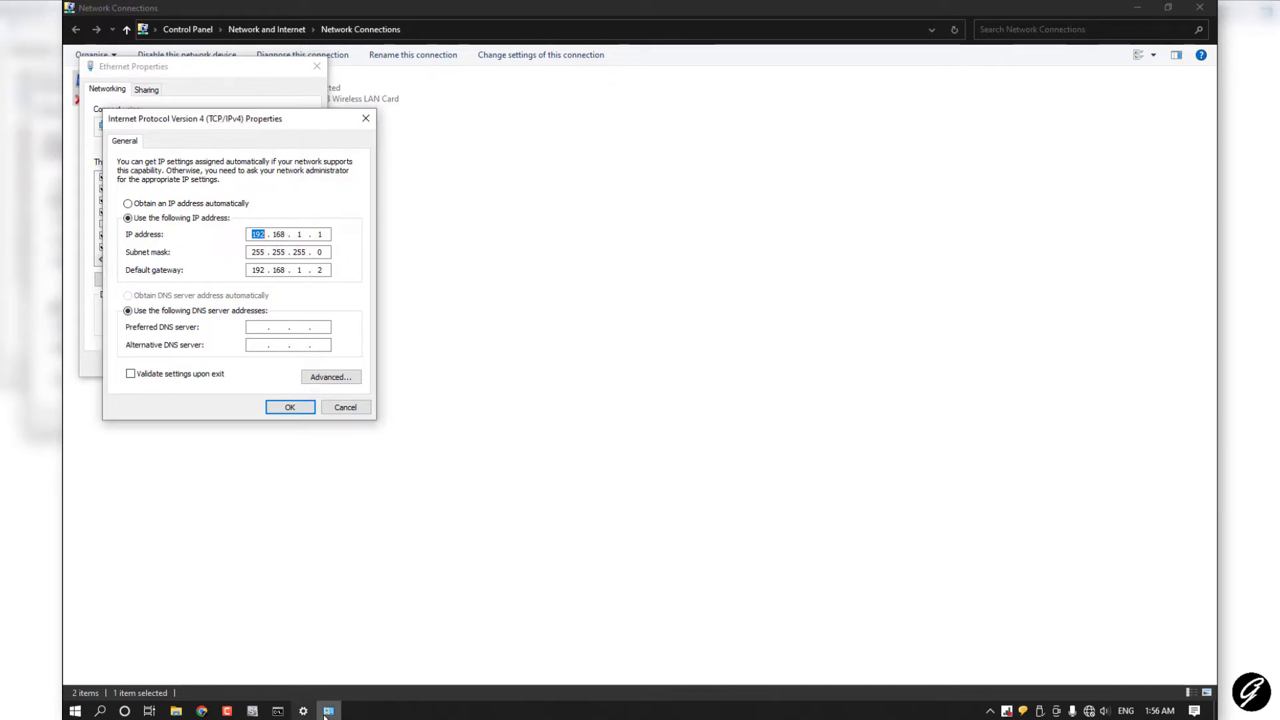
{"action": "left_click", "coordinate": [253, 711]}
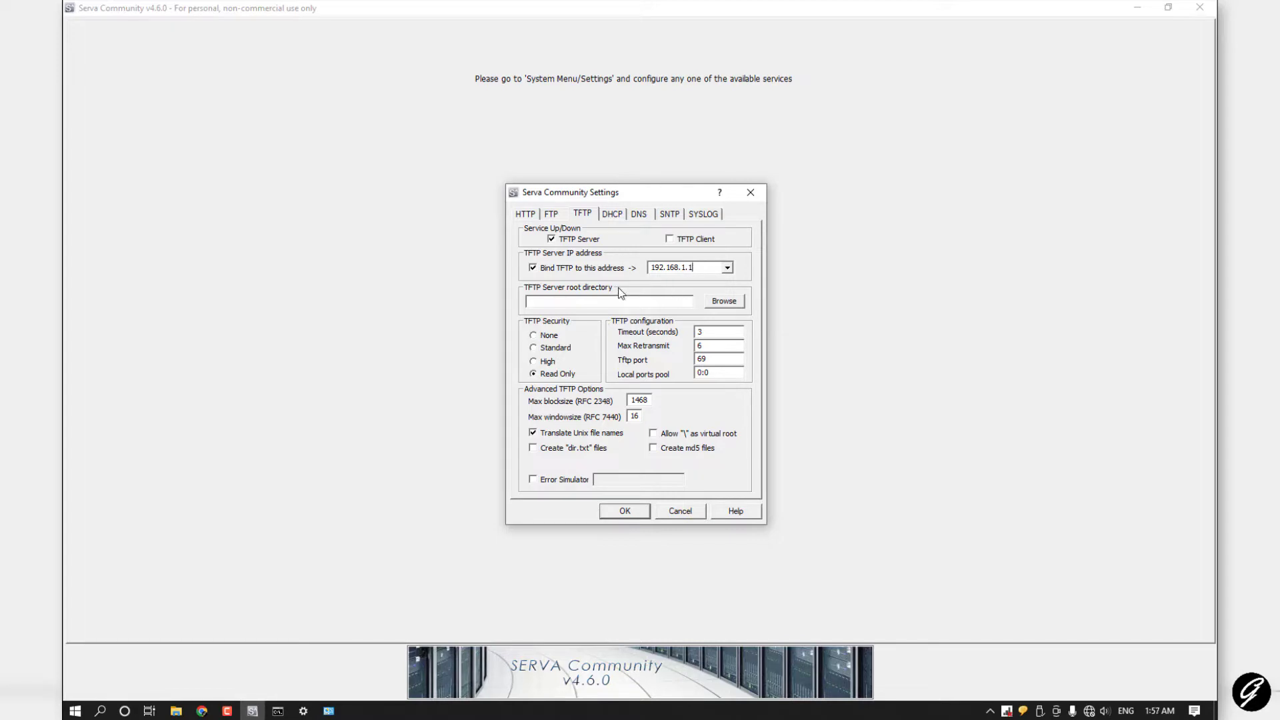
Step: Create an Install folder in Documents and select it as the TFTP server root directory
{"action": "left_click", "coordinate": [176, 712]}
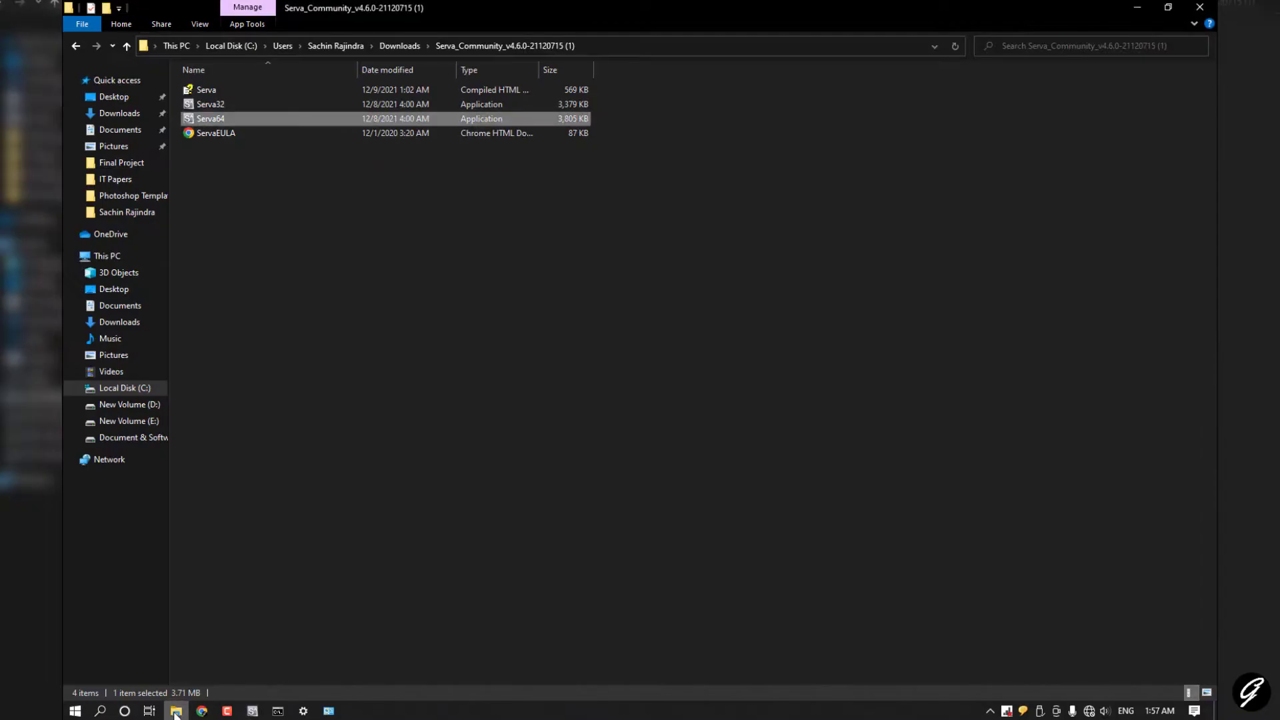
{"action": "key", "text": "alt+Tab"}
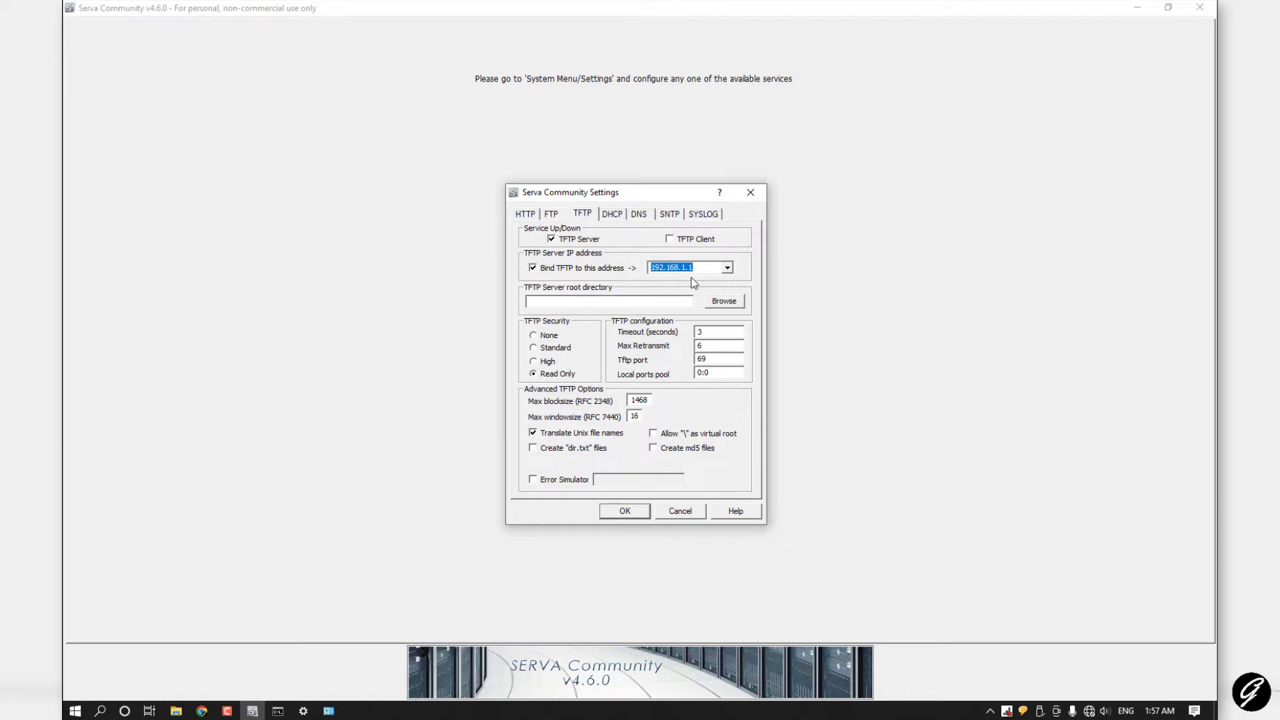
{"action": "left_click", "coordinate": [570, 302]}
{"action": "left_click", "coordinate": [724, 301]}
{"action": "scroll", "coordinate": [666, 373], "scroll_direction": "down", "scroll_amount": 1}
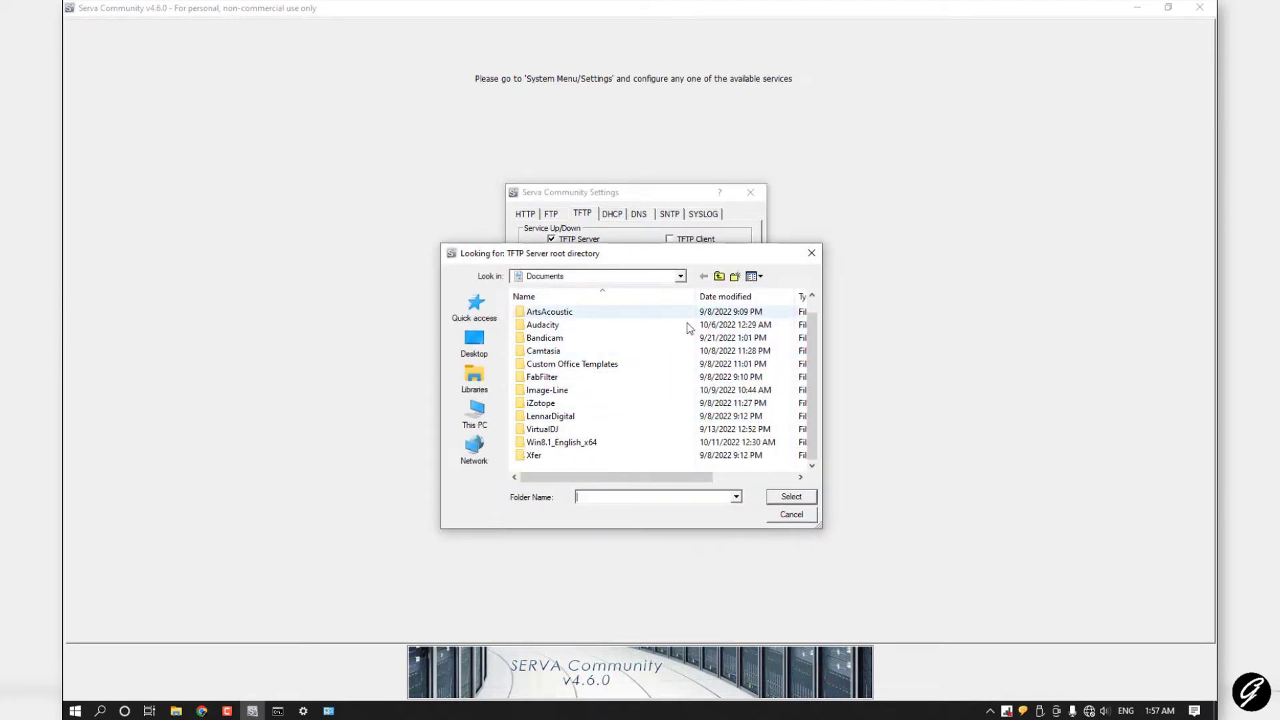
{"action": "scroll", "coordinate": [584, 467], "scroll_direction": "up", "scroll_amount": 1}
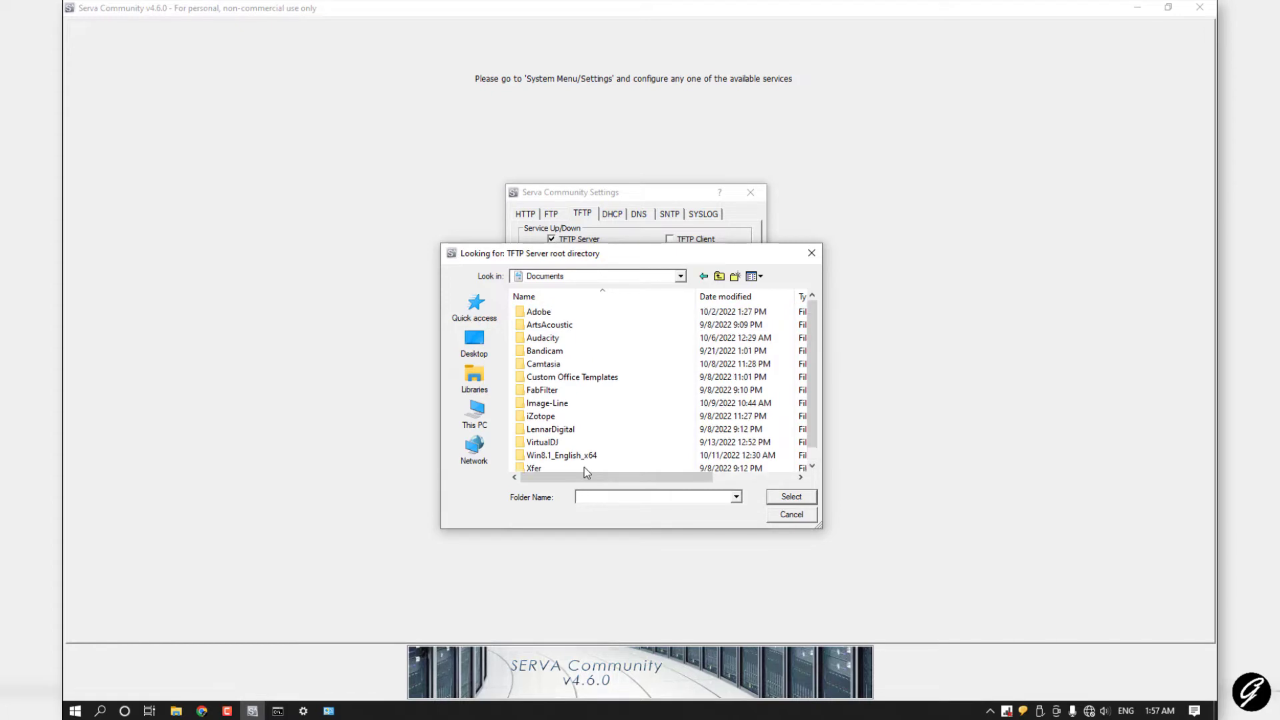
{"action": "key", "text": "ctrl+shift+n"}
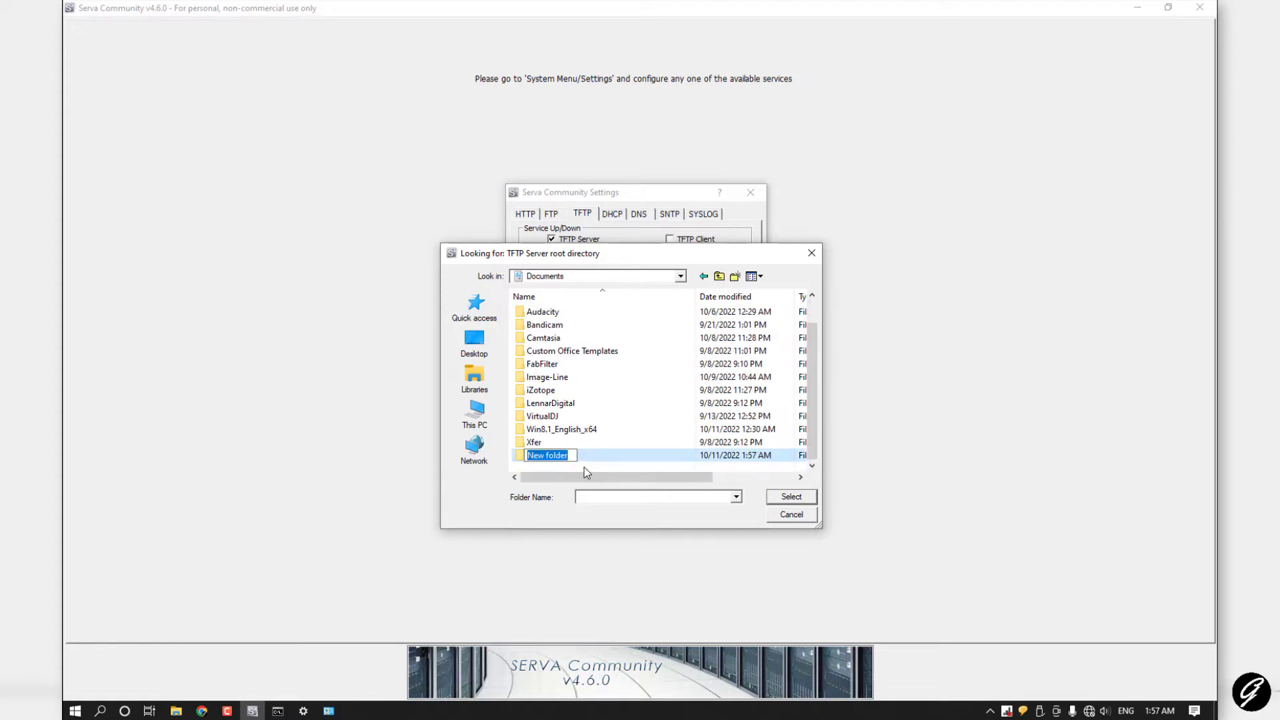
{"action": "type", "text": "Instal"}
{"action": "key", "text": "Return"}
{"action": "key", "text": "Return"}
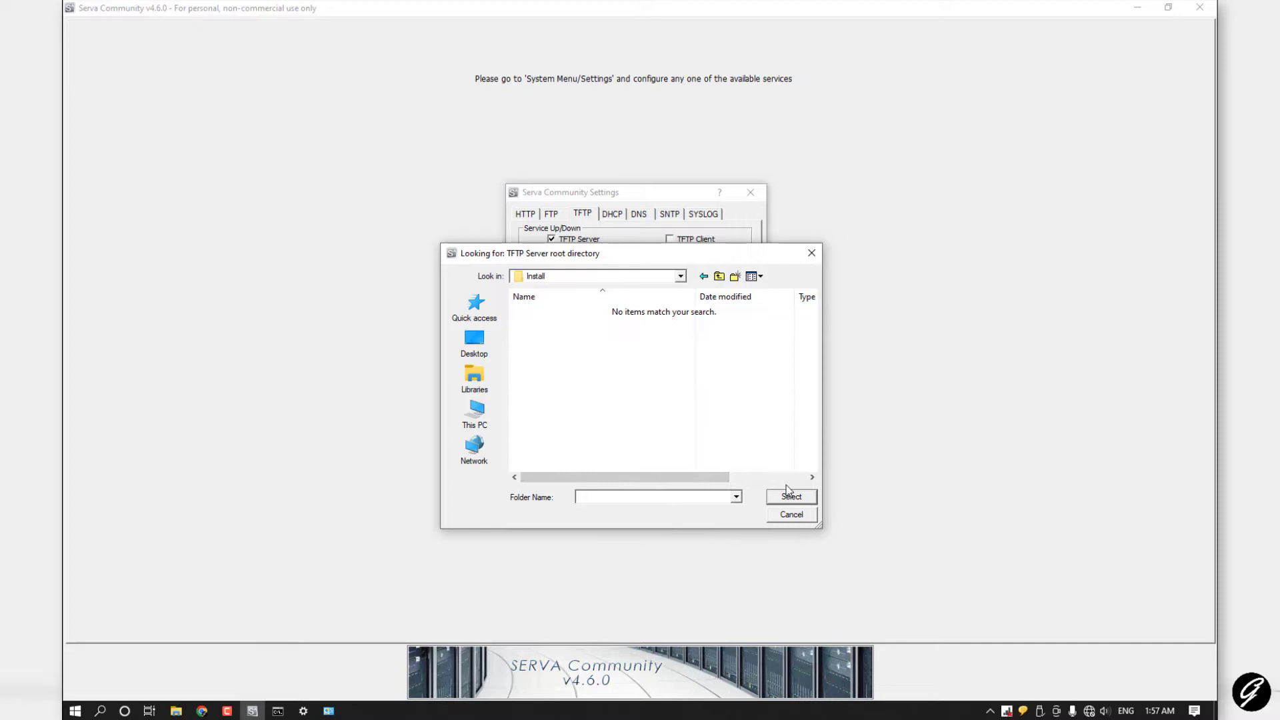
{"action": "left_click", "coordinate": [790, 501]}
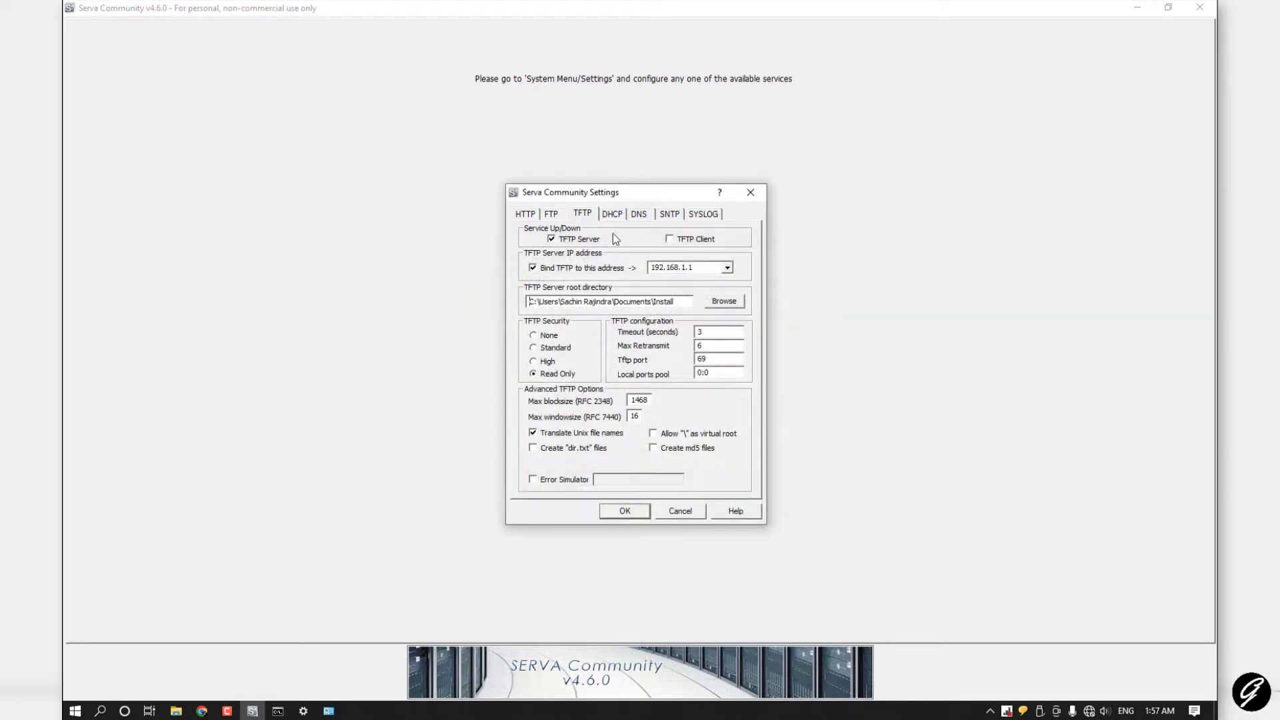
Step: Turn on Serva's DHCP server and the BINL add-on on the DHCP tab
{"action": "left_click", "coordinate": [614, 213]}
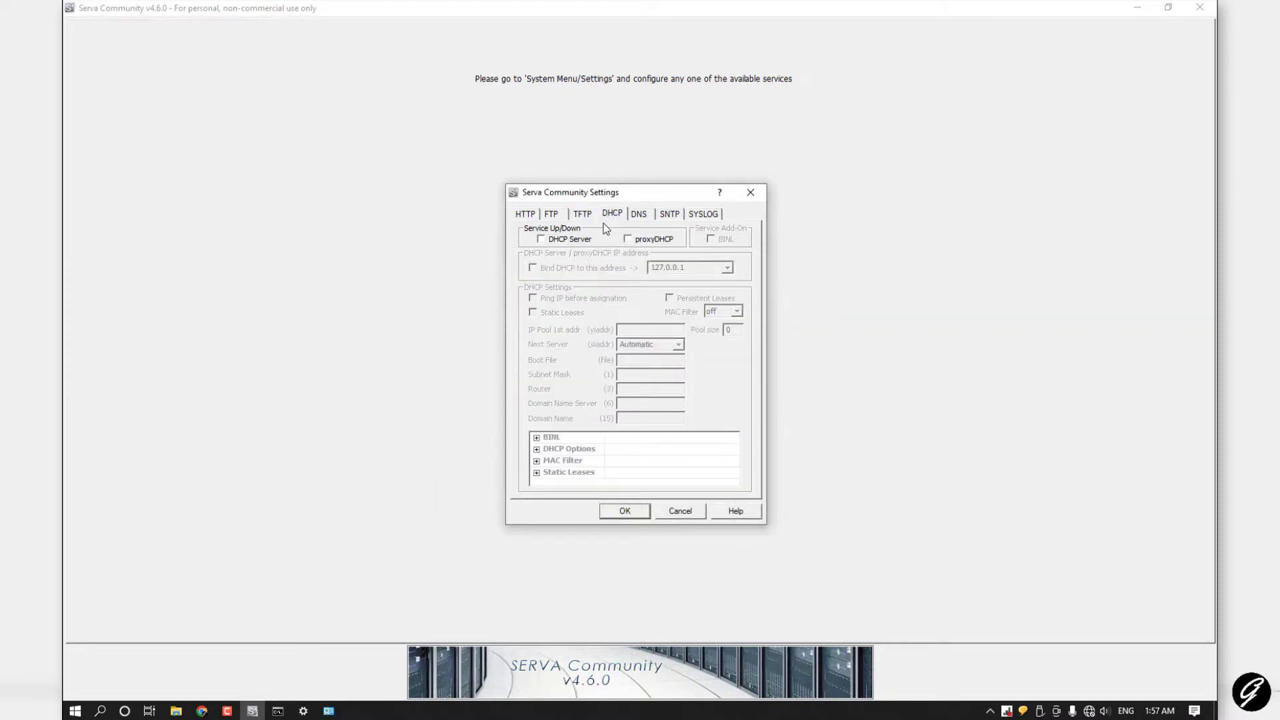
{"action": "left_click", "coordinate": [542, 239]}
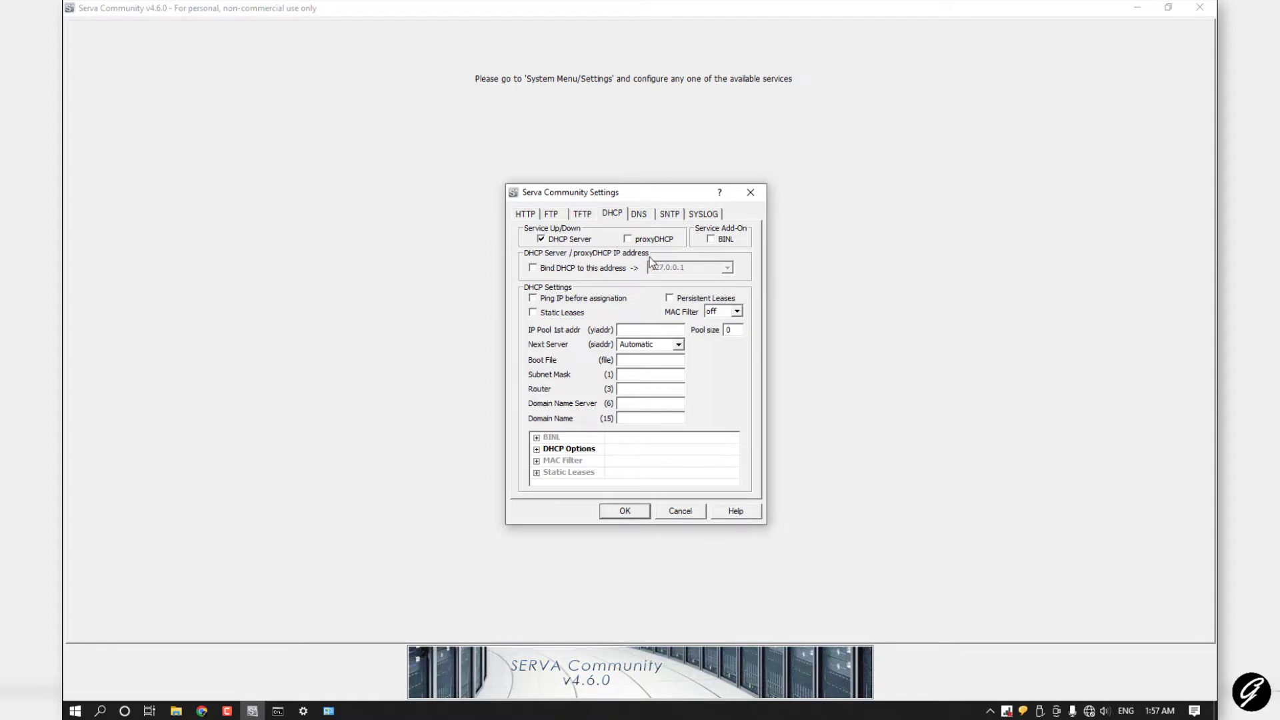
{"action": "left_click", "coordinate": [711, 239]}
Step: Enter 192.168.1.2 as the DHCP pool's first address and select the pool size value
{"action": "left_click", "coordinate": [625, 330]}
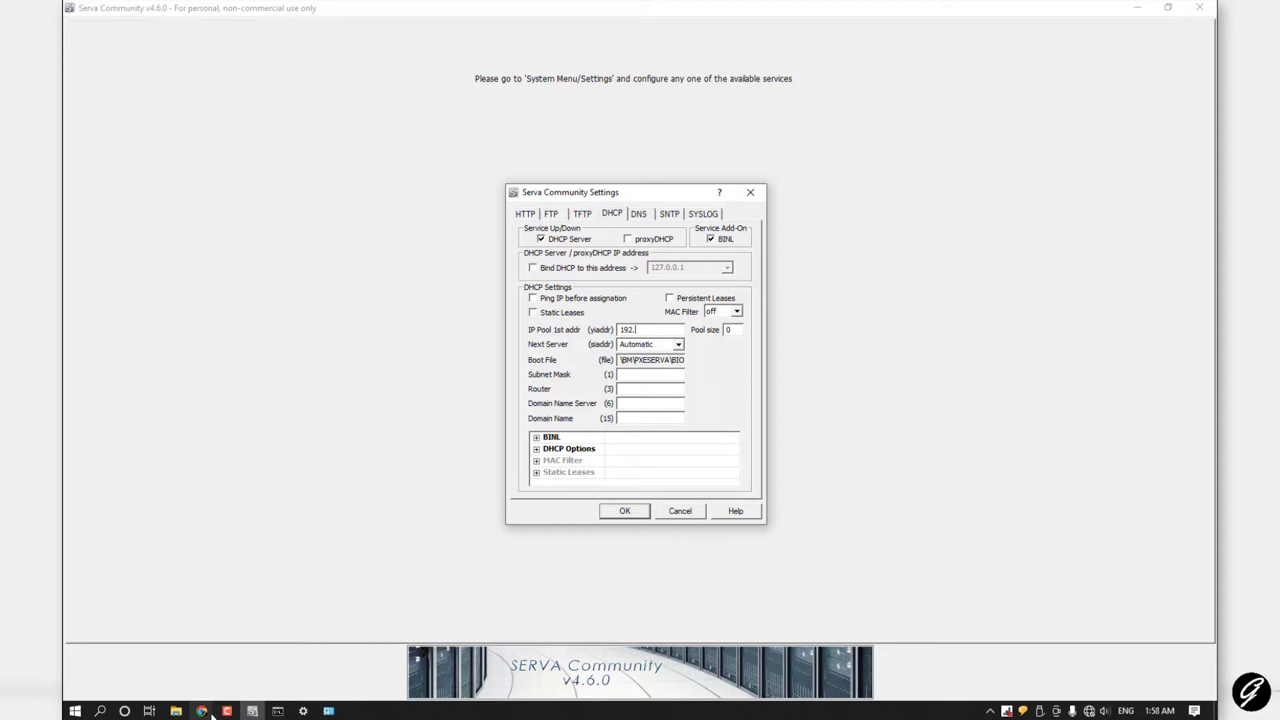
{"action": "left_click", "coordinate": [301, 713]}
{"action": "left_click", "coordinate": [303, 711]}
{"action": "left_click", "coordinate": [336, 713]}
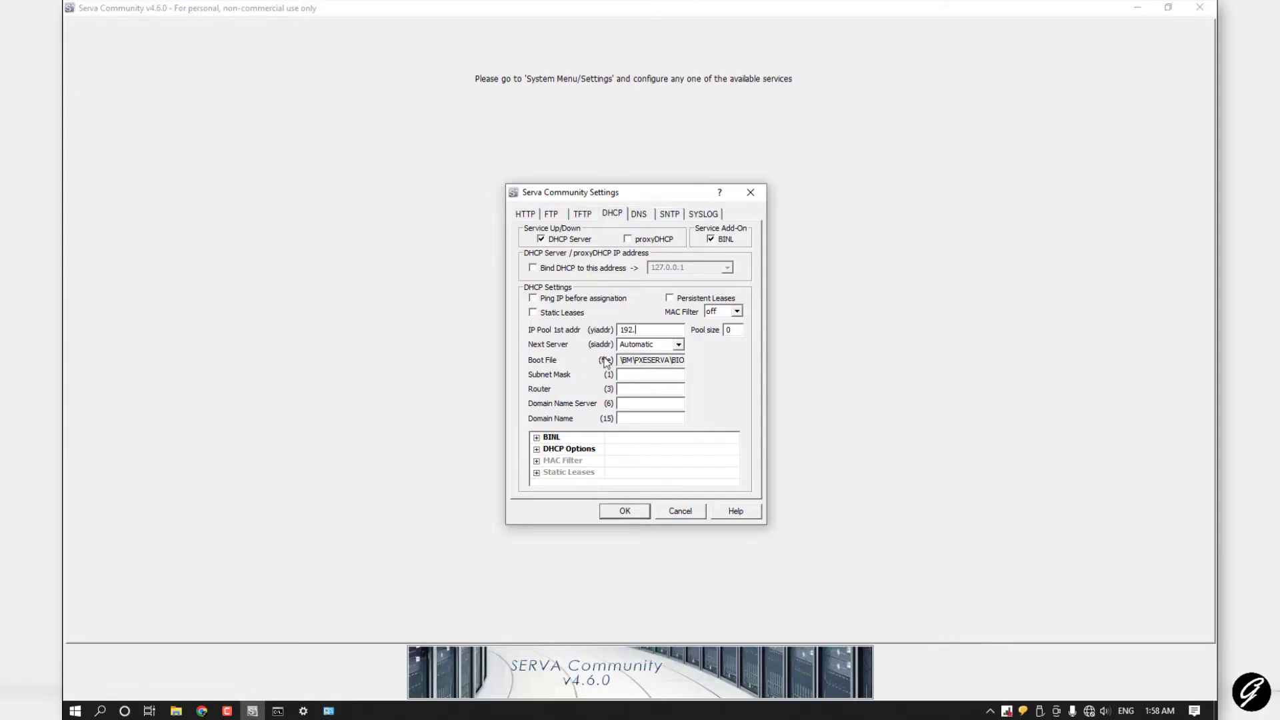
{"action": "type", "text": "15"}
{"action": "key", "text": "BackSpace"}
{"action": "type", "text": "68.1.2"}
{"action": "double_click", "coordinate": [728, 330]}
Step: Bind Serva's DHCP to address 192.168.1.1 and enter DHCP subnet mask 255.255.255.0
{"action": "left_click", "coordinate": [541, 271]}
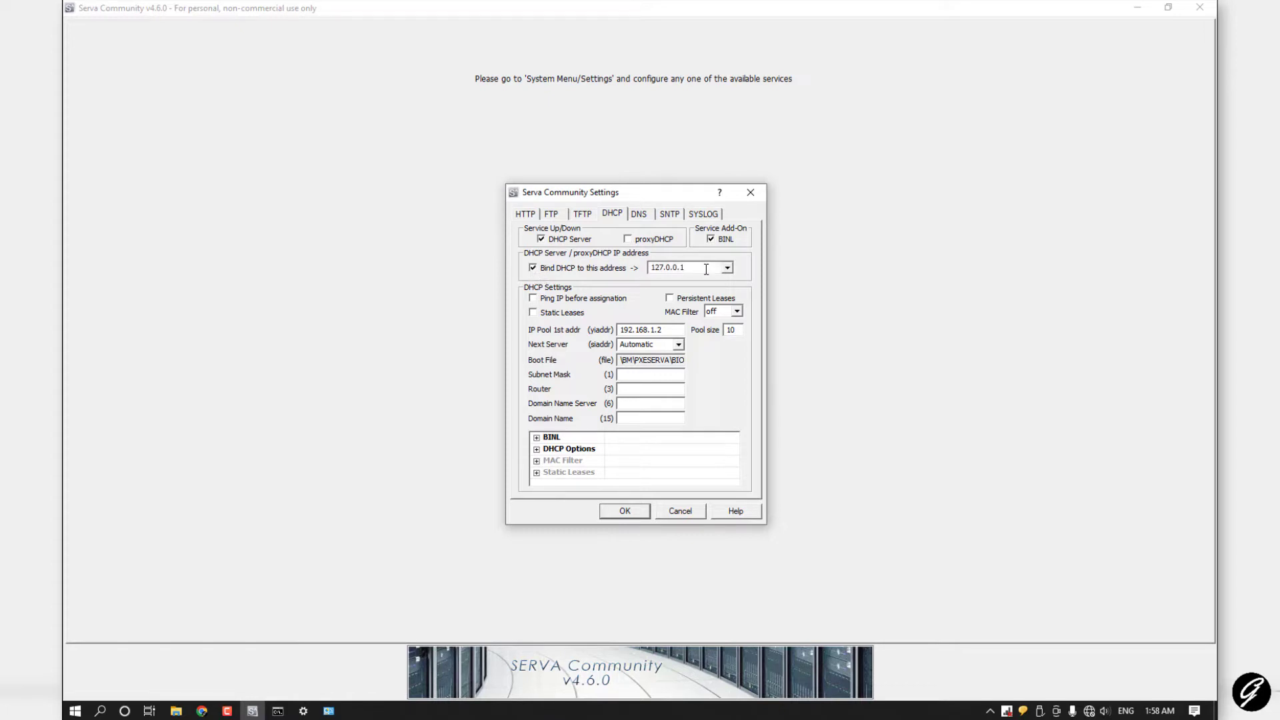
{"action": "double_click", "coordinate": [682, 268]}
{"action": "type", "text": "192.168.1"}
{"action": "left_click", "coordinate": [329, 711]}
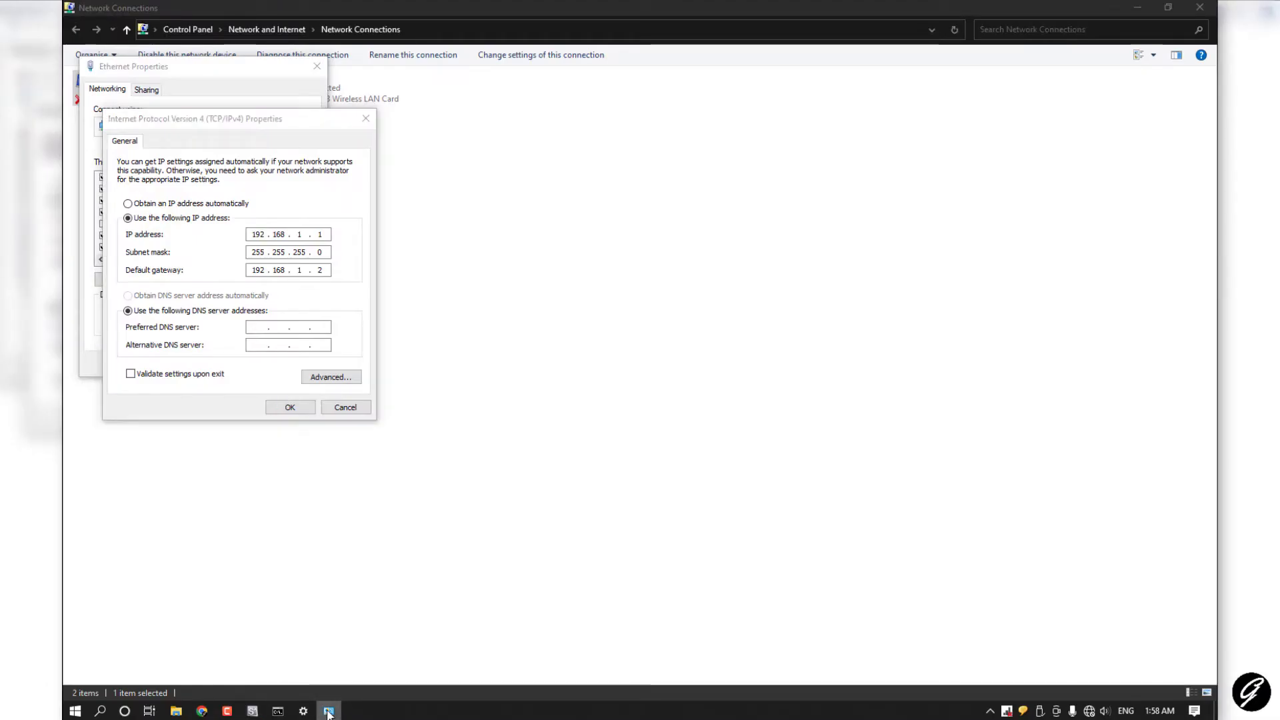
{"action": "left_click", "coordinate": [303, 710]}
{"action": "left_click", "coordinate": [251, 710]}
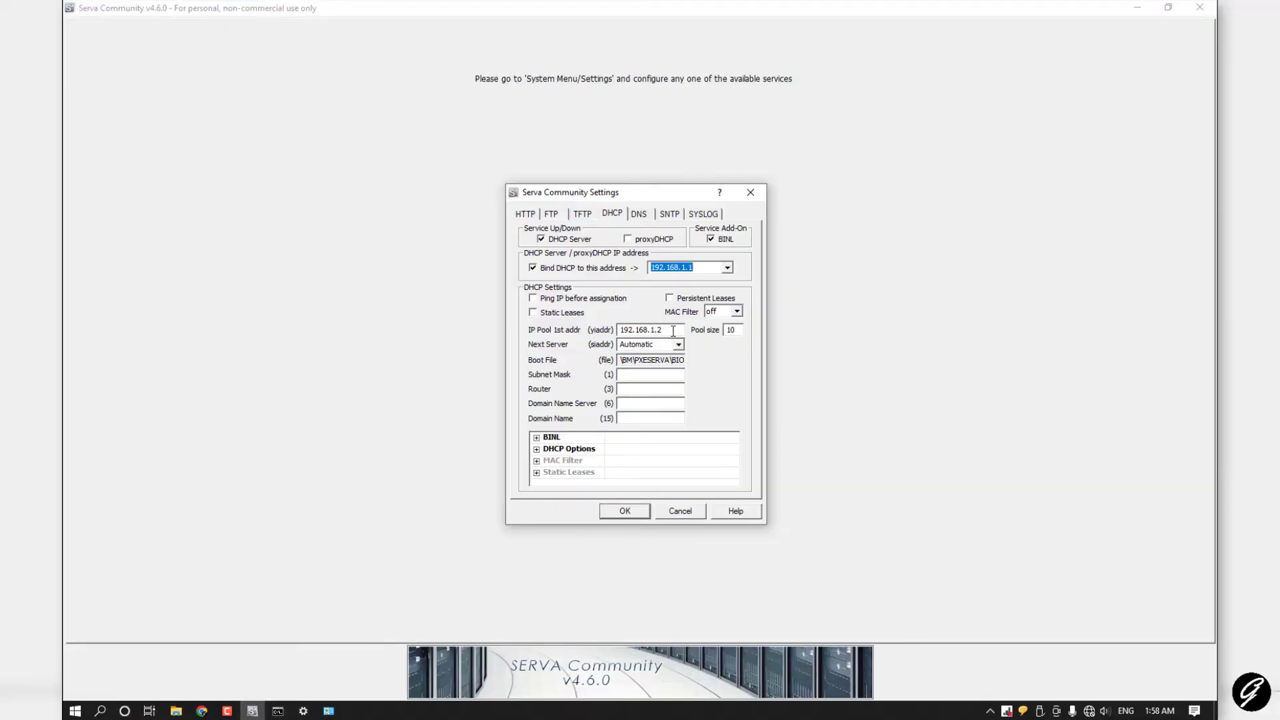
{"action": "left_click", "coordinate": [623, 512]}
{"action": "left_click", "coordinate": [638, 377]}
{"action": "type", "text": "255.255.255.9"}
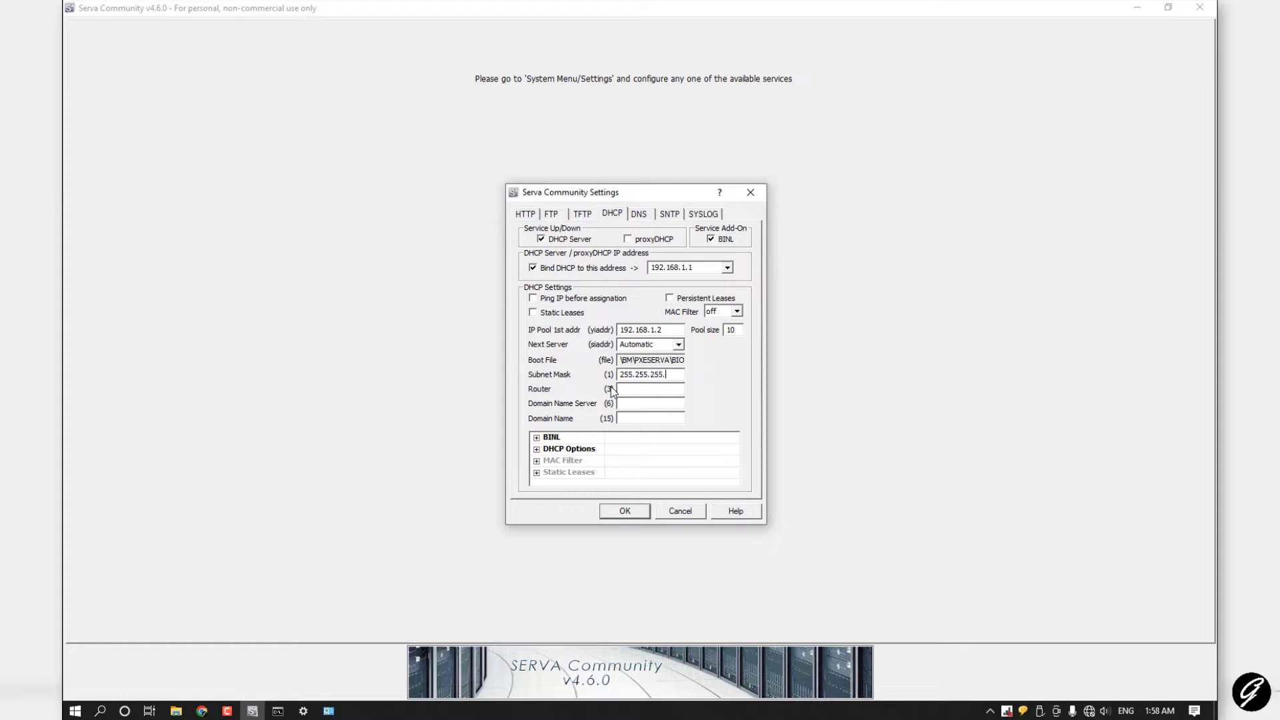
{"action": "type", "text": "0"}
Step: Save the Serva settings, close Serva, close the IPv4 and Ethernet Properties dialogs, and minimize Network Connections
{"action": "left_click", "coordinate": [624, 512]}
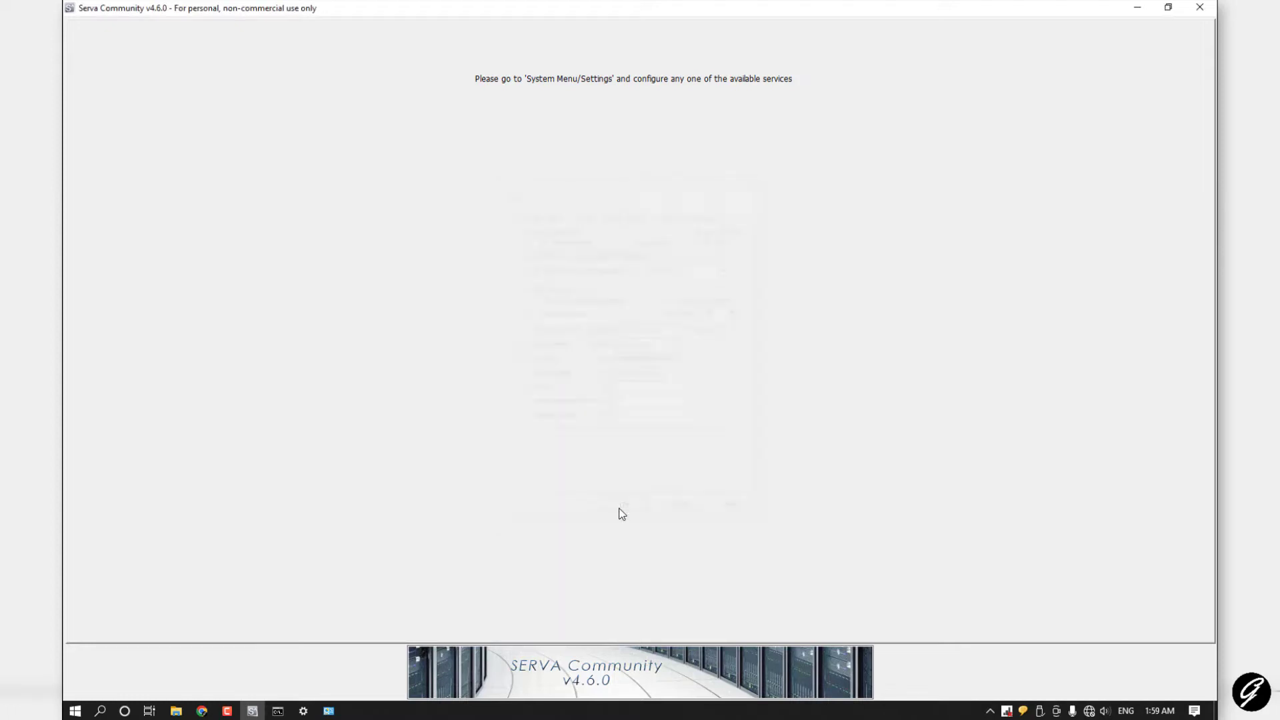
{"action": "left_click", "coordinate": [1197, 10]}
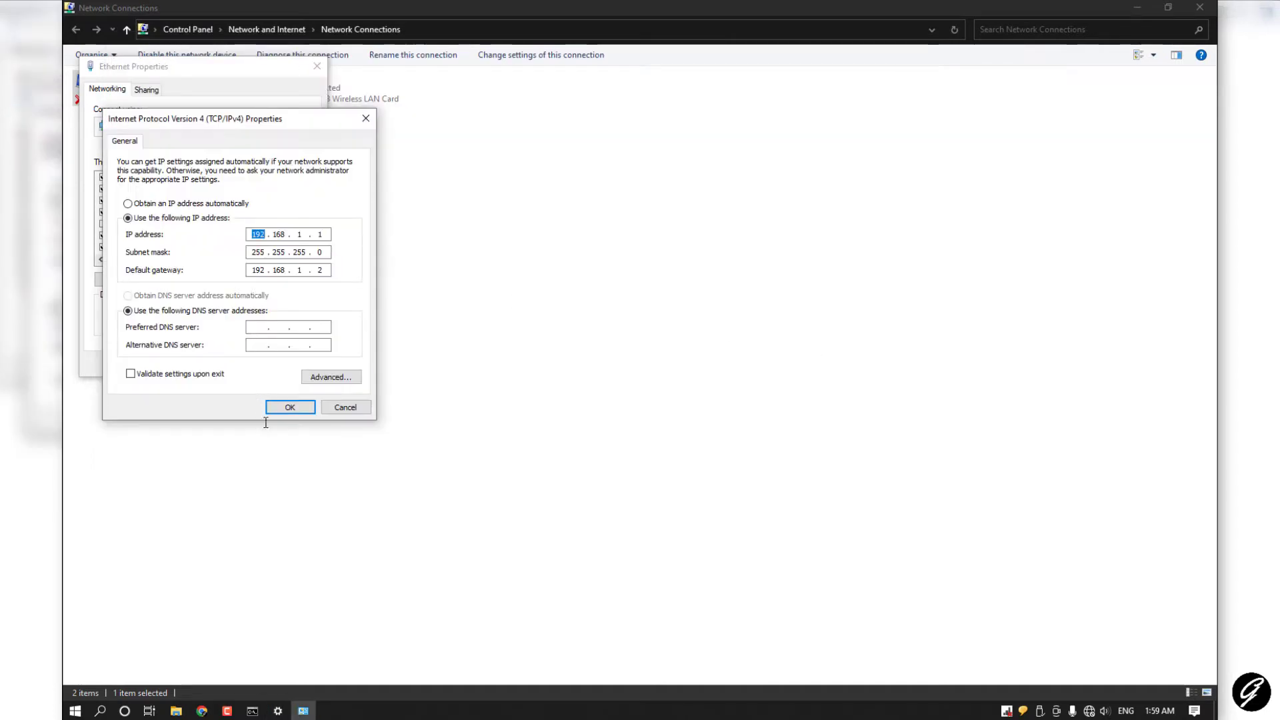
{"action": "left_click", "coordinate": [274, 406]}
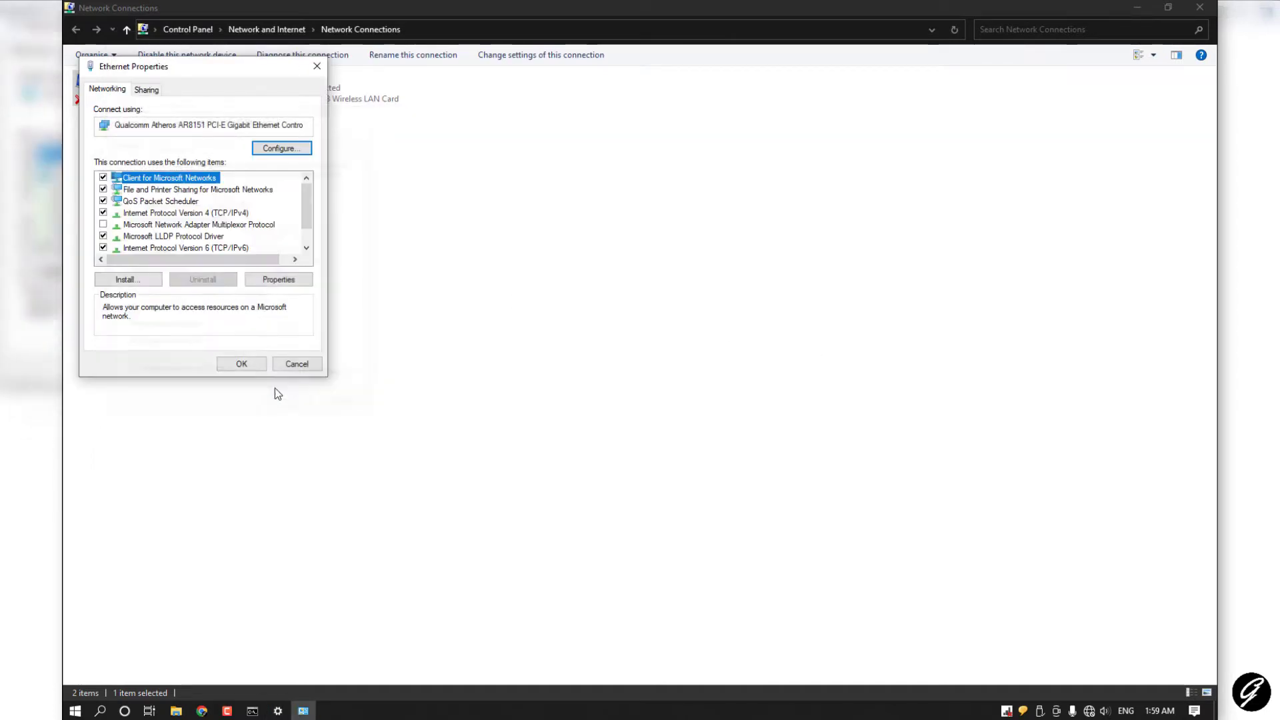
{"action": "left_click", "coordinate": [237, 363]}
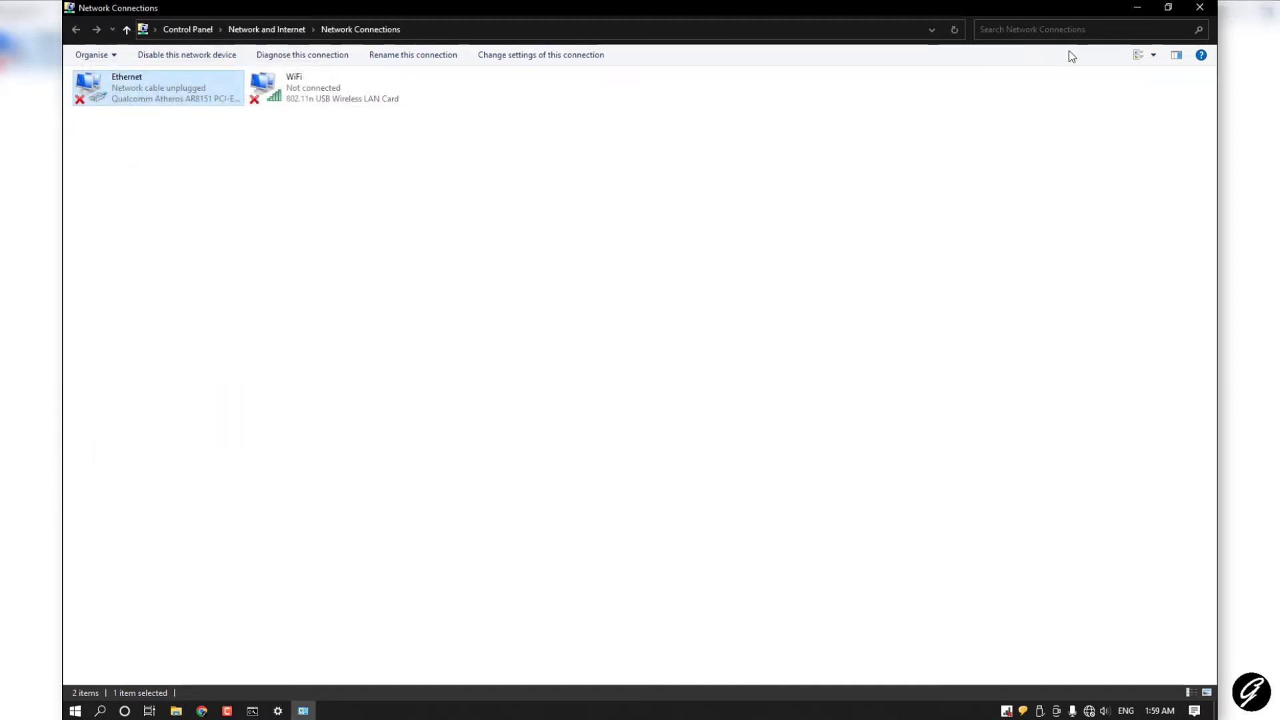
{"action": "left_click", "coordinate": [1137, 7]}
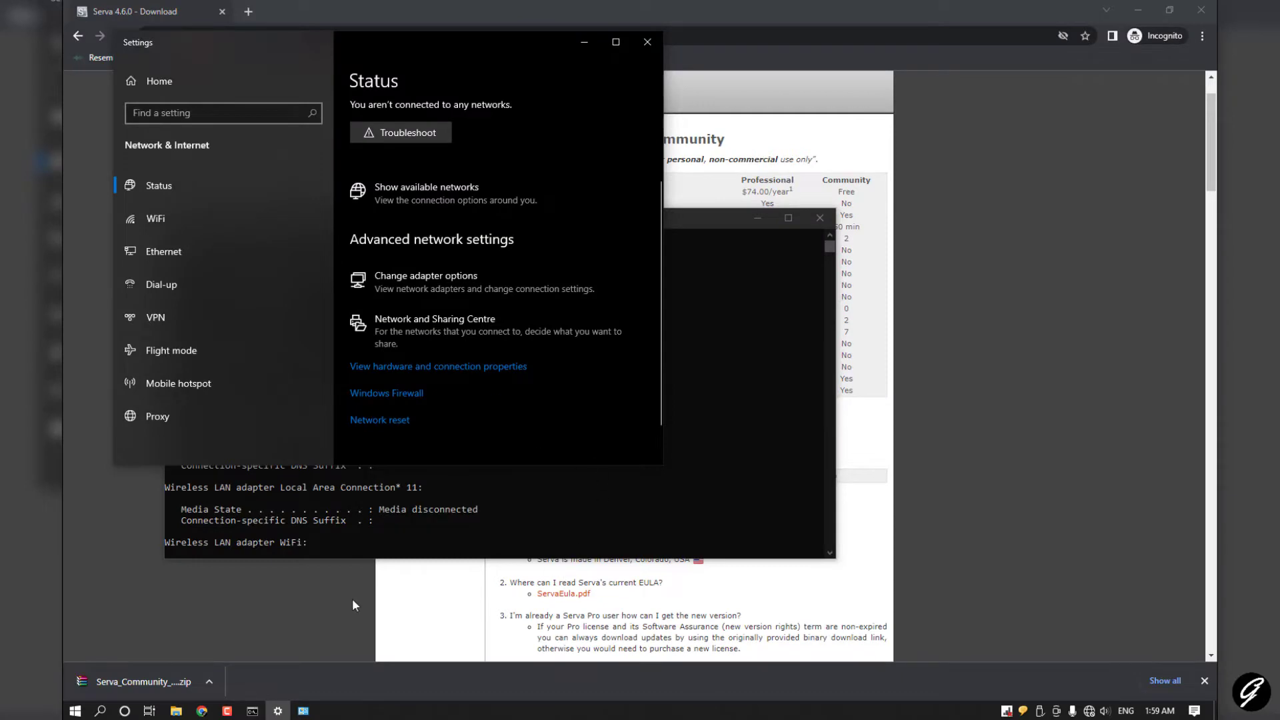
Step: Browse File Explorer to Documents\Install and confirm it is still empty
{"action": "left_click", "coordinate": [176, 710]}
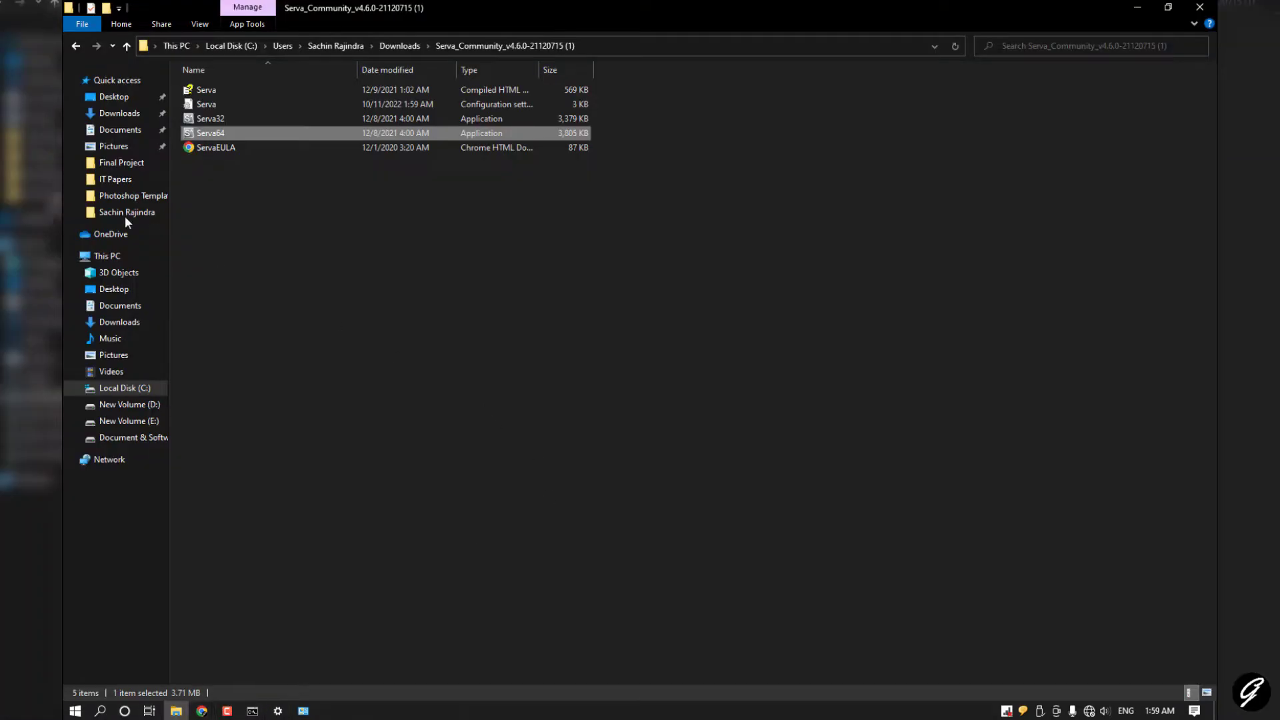
{"action": "left_click", "coordinate": [122, 322]}
{"action": "left_click", "coordinate": [124, 308]}
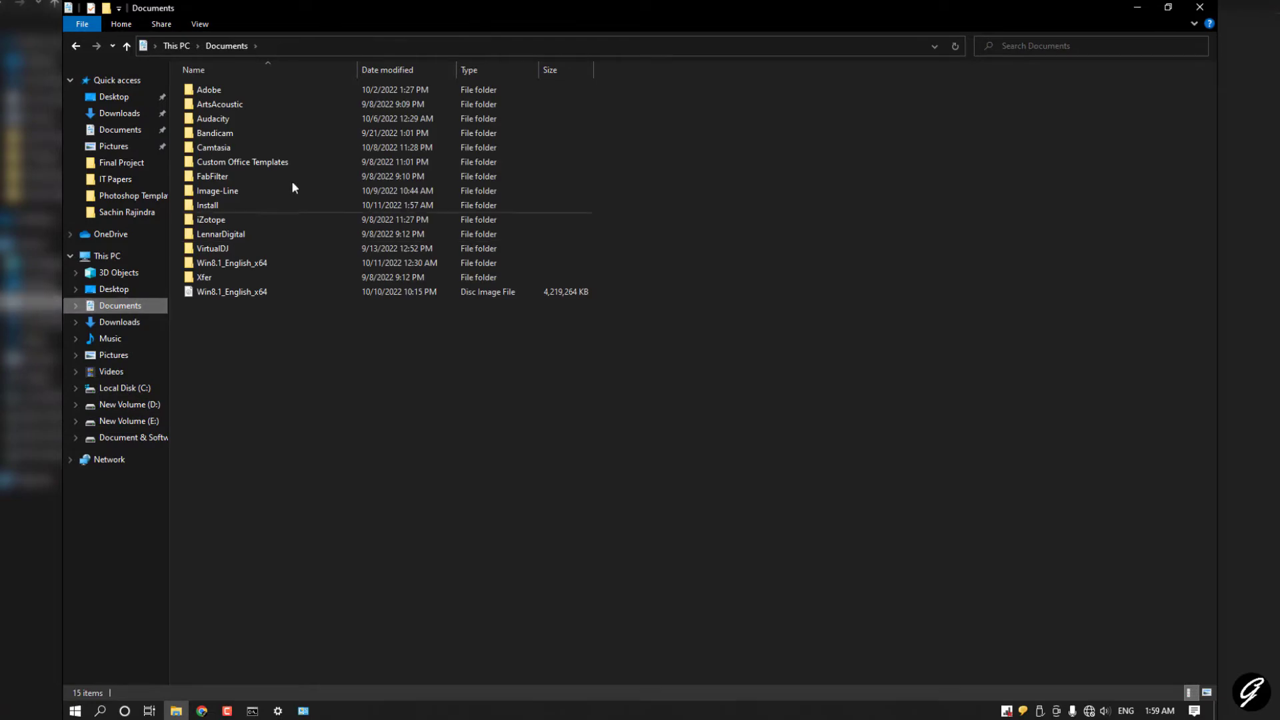
{"action": "double_click", "coordinate": [211, 206]}
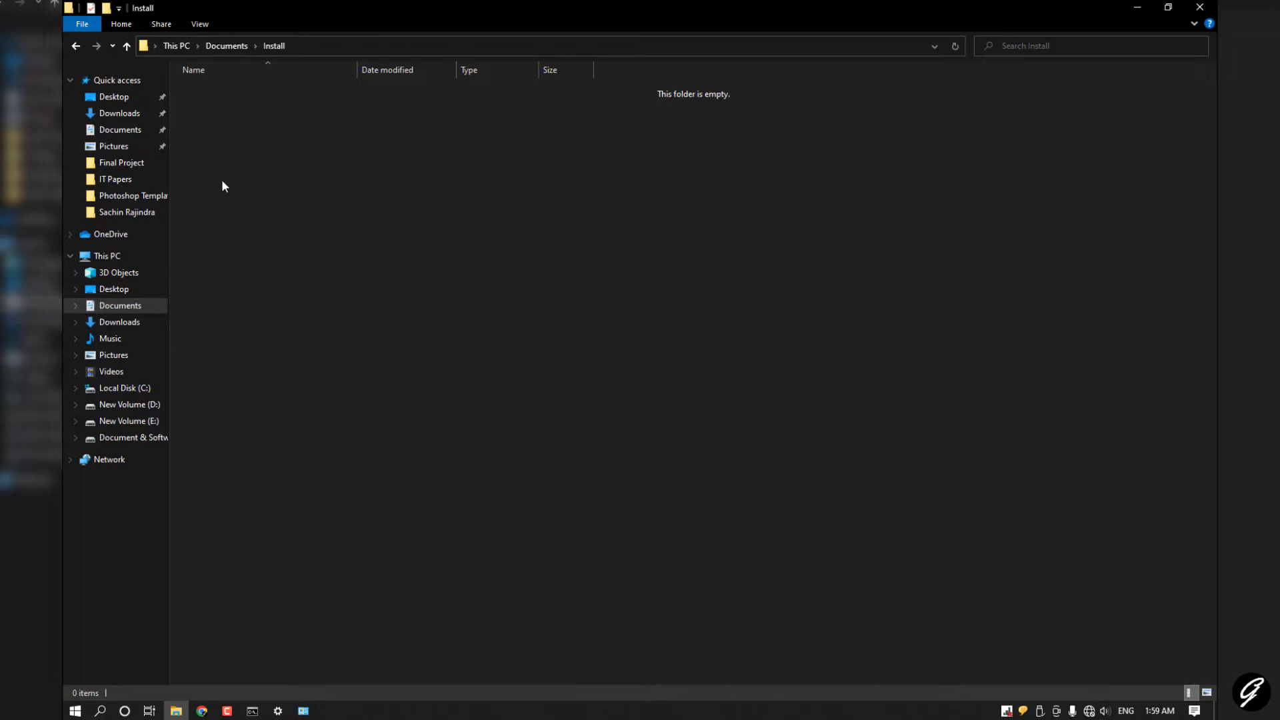
{"action": "left_click", "coordinate": [64, 716]}
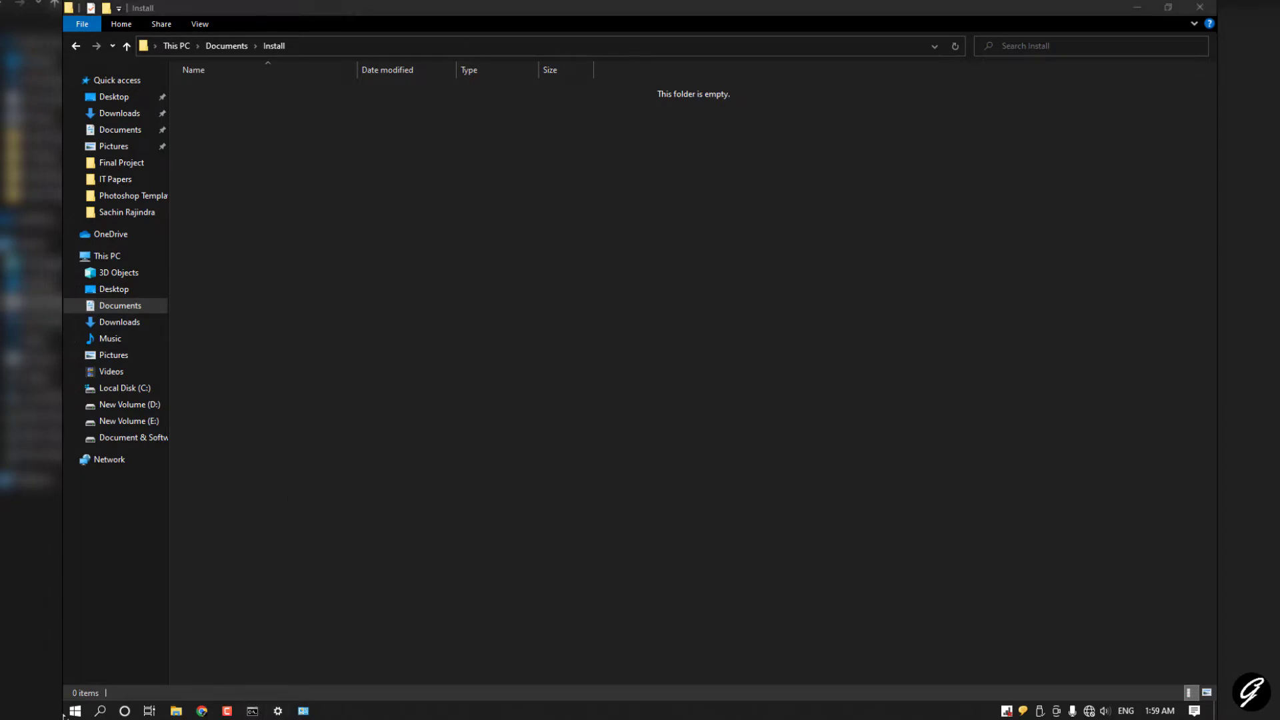
{"action": "left_click", "coordinate": [176, 710]}
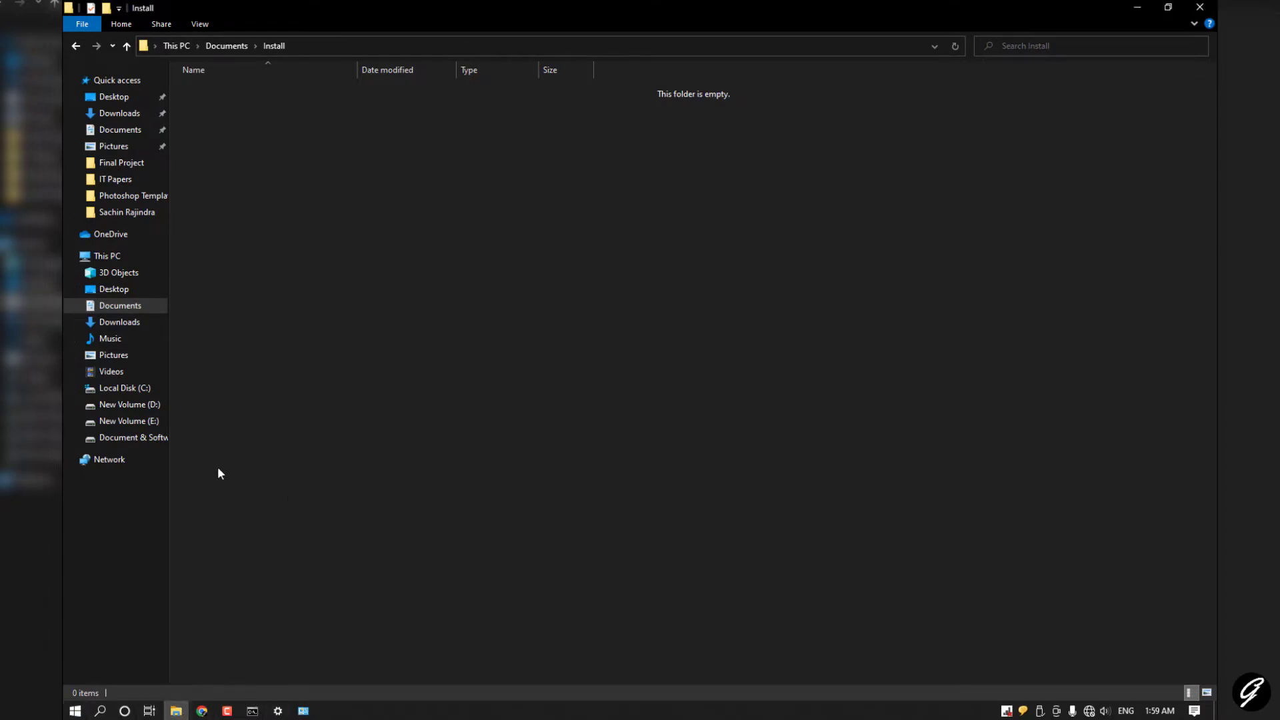
Step: Relaunch Serva64 from the extracted Serva_Community folder in Downloads as a Community user
{"action": "left_click", "coordinate": [124, 115]}
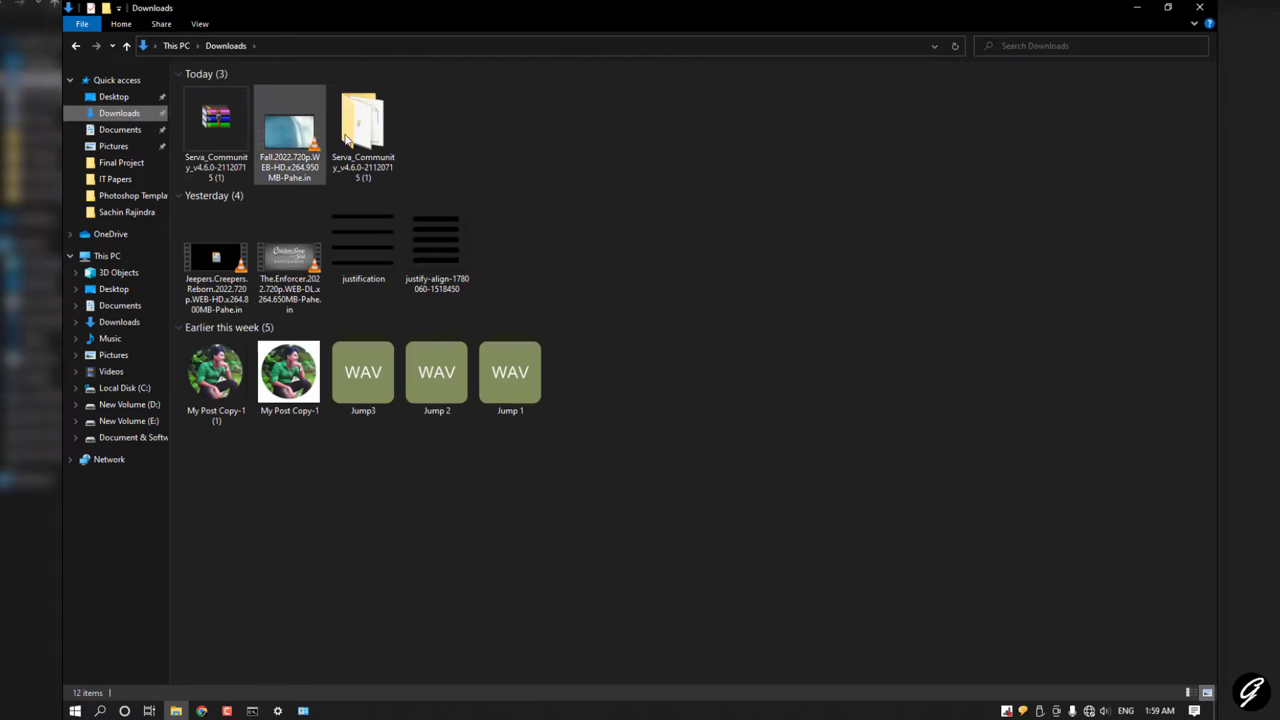
{"action": "double_click", "coordinate": [357, 122]}
{"action": "double_click", "coordinate": [217, 132]}
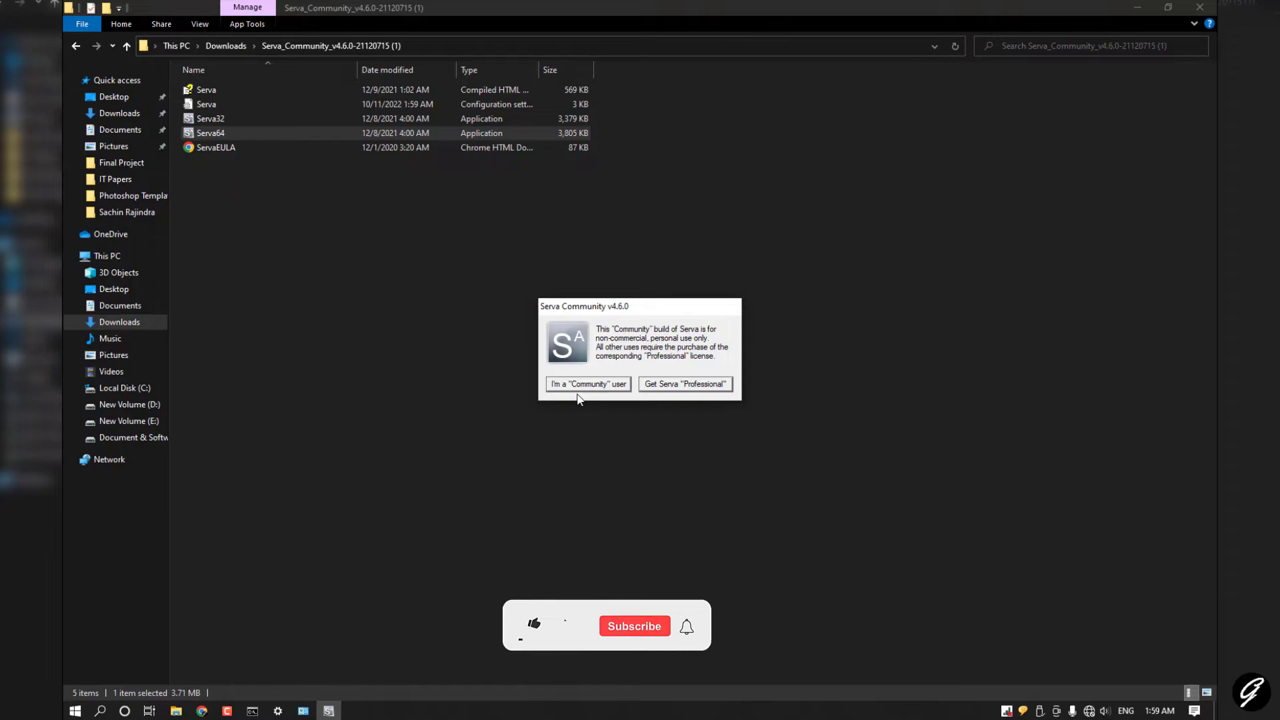
{"action": "left_click", "coordinate": [582, 385]}
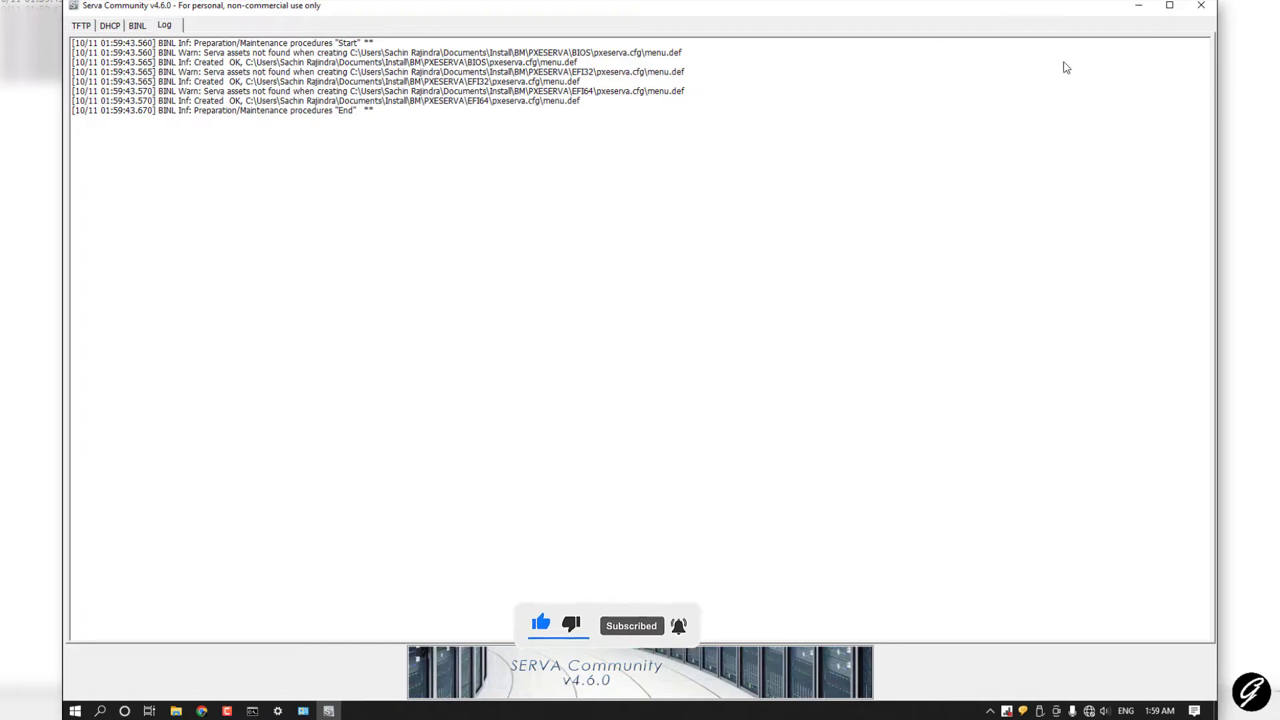
Step: Minimize Serva and open Documents\Install\WIA_WDS, which contains only ServaReadme
{"action": "left_click", "coordinate": [1139, 6]}
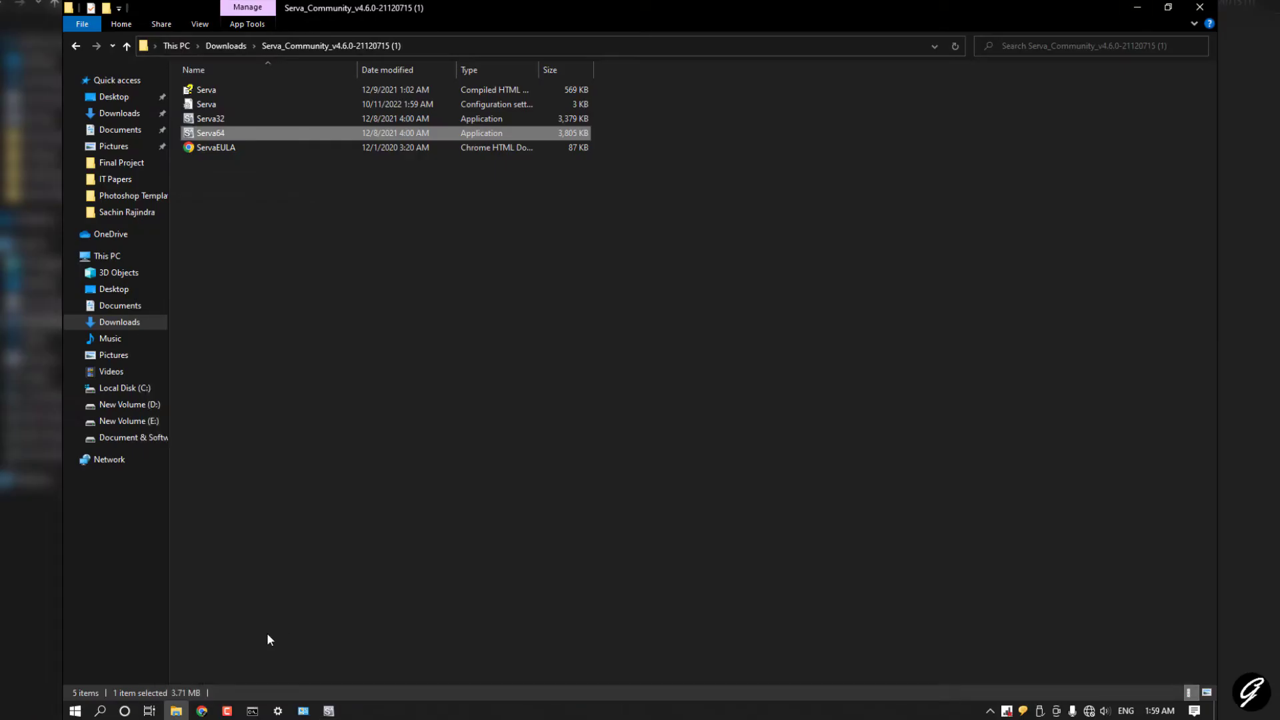
{"action": "left_click", "coordinate": [293, 441]}
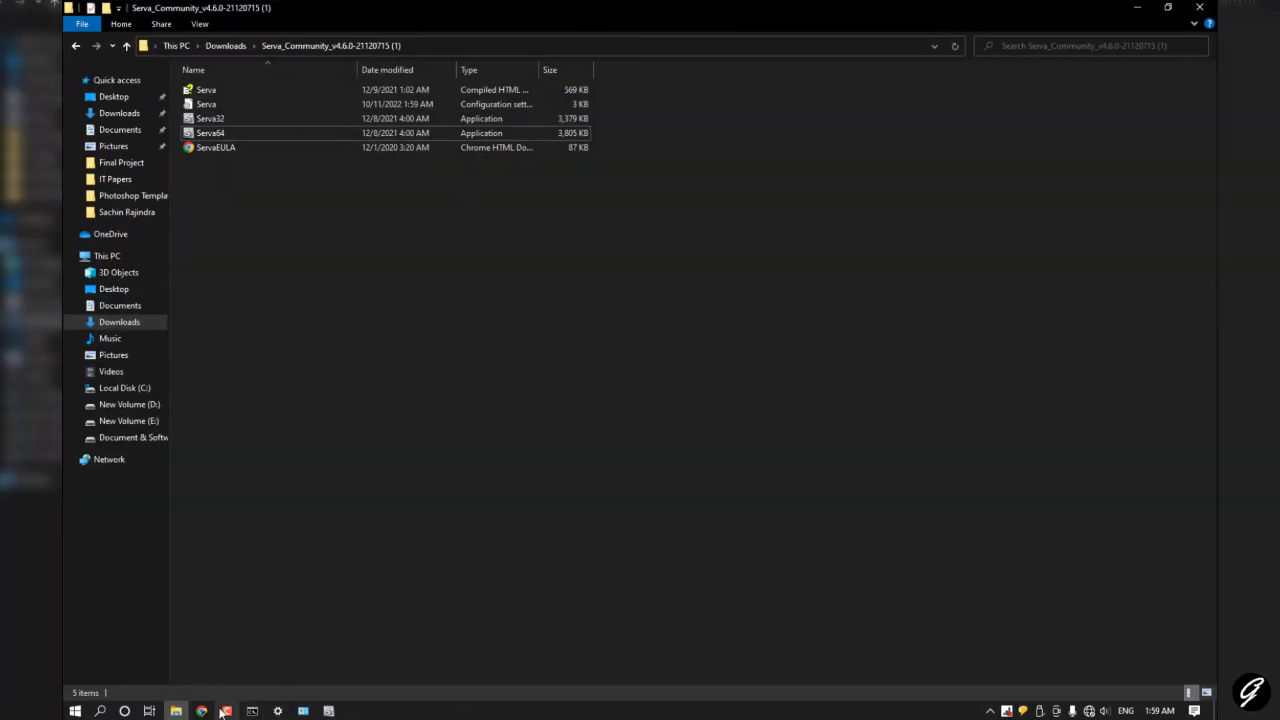
{"action": "left_click", "coordinate": [111, 305]}
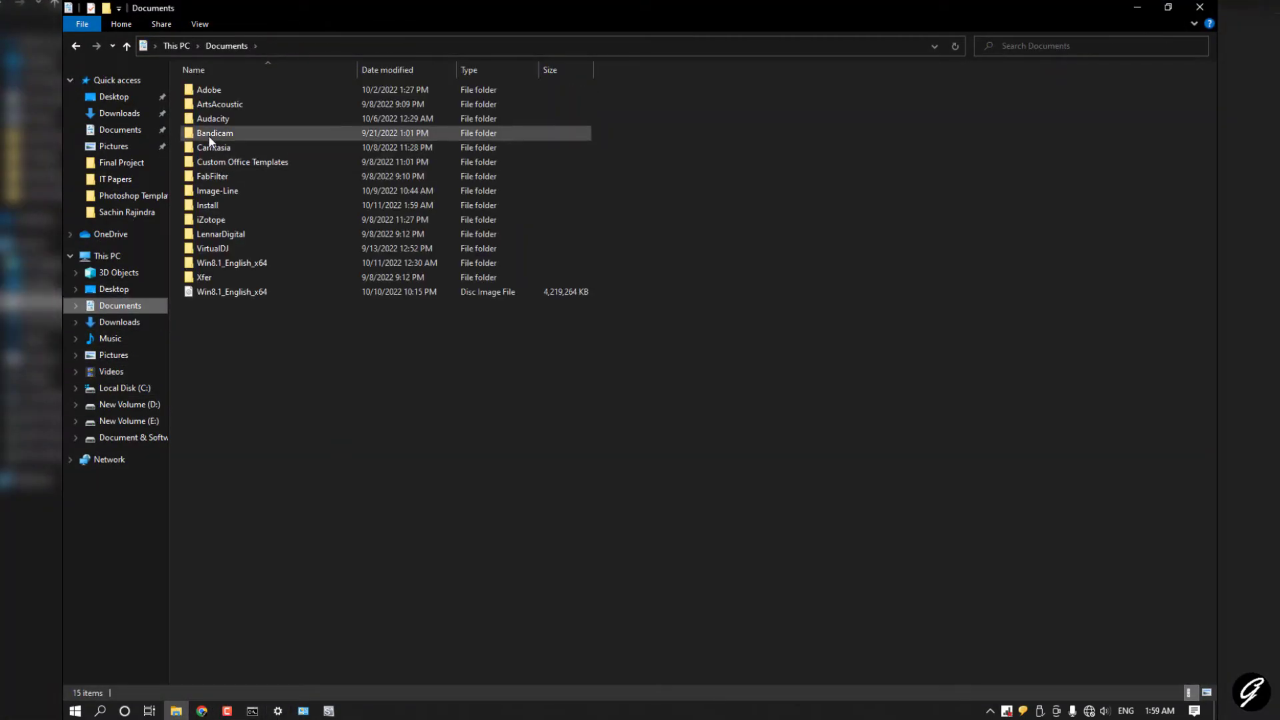
{"action": "double_click", "coordinate": [220, 204]}
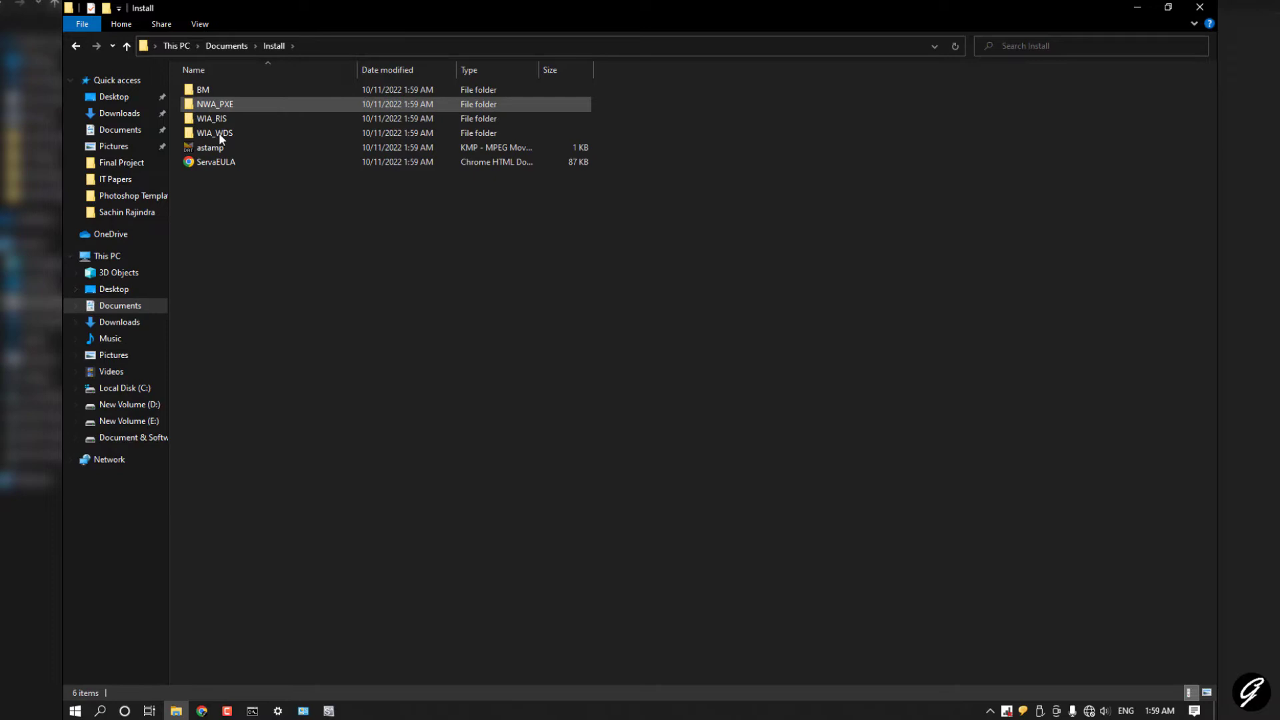
{"action": "left_click", "coordinate": [217, 132]}
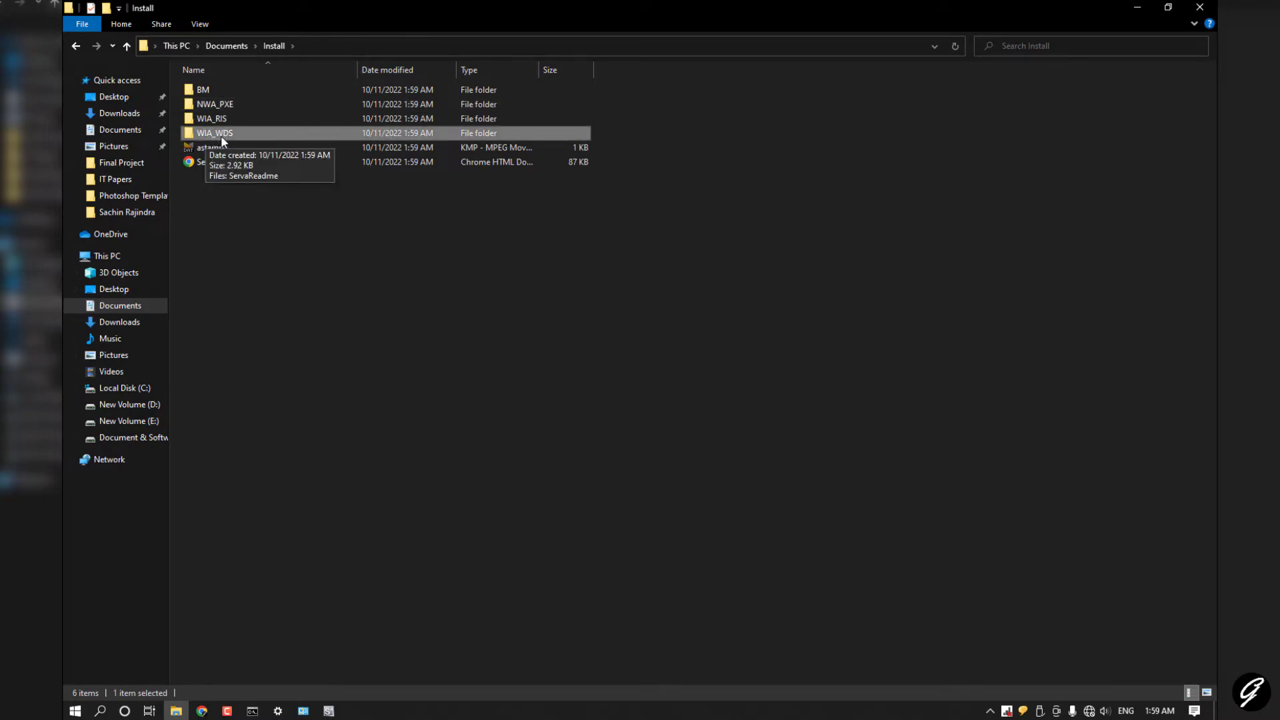
{"action": "double_click", "coordinate": [231, 134]}
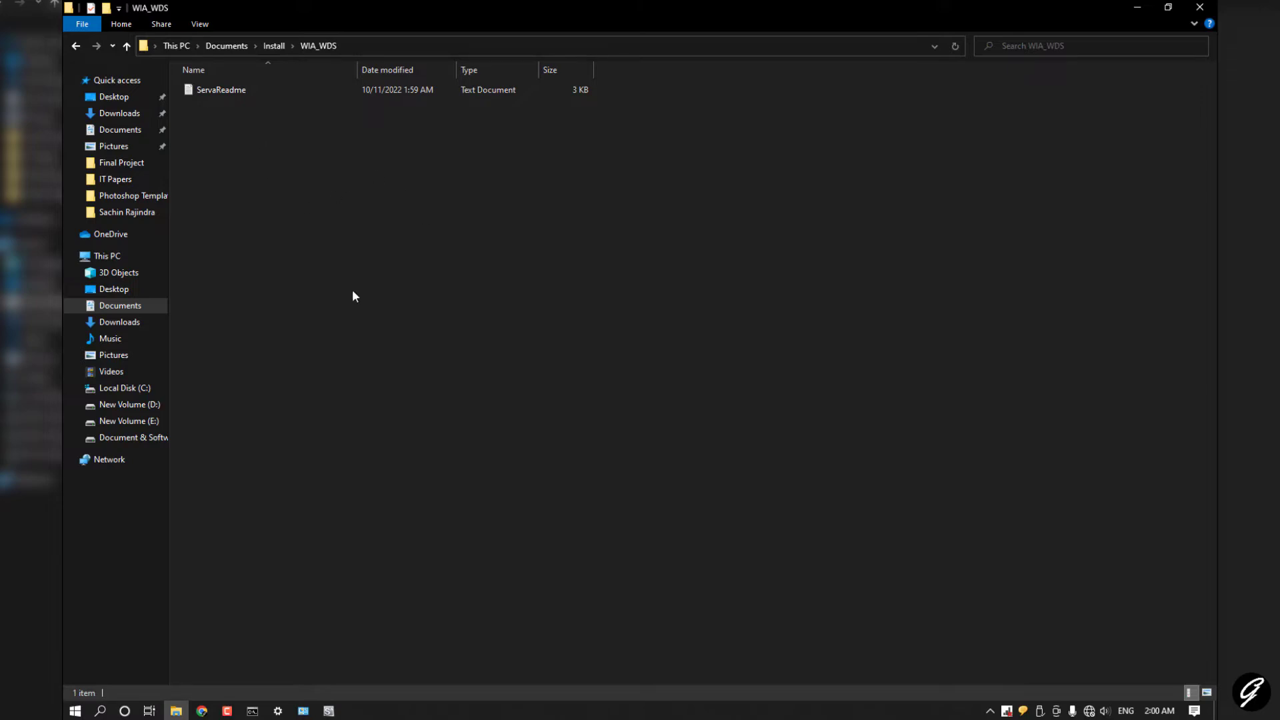
Step: Create a new folder named Windows_8 inside WIA_WDS
{"action": "right_click", "coordinate": [499, 338]}
{"action": "mouse_move", "coordinate": [580, 502]}
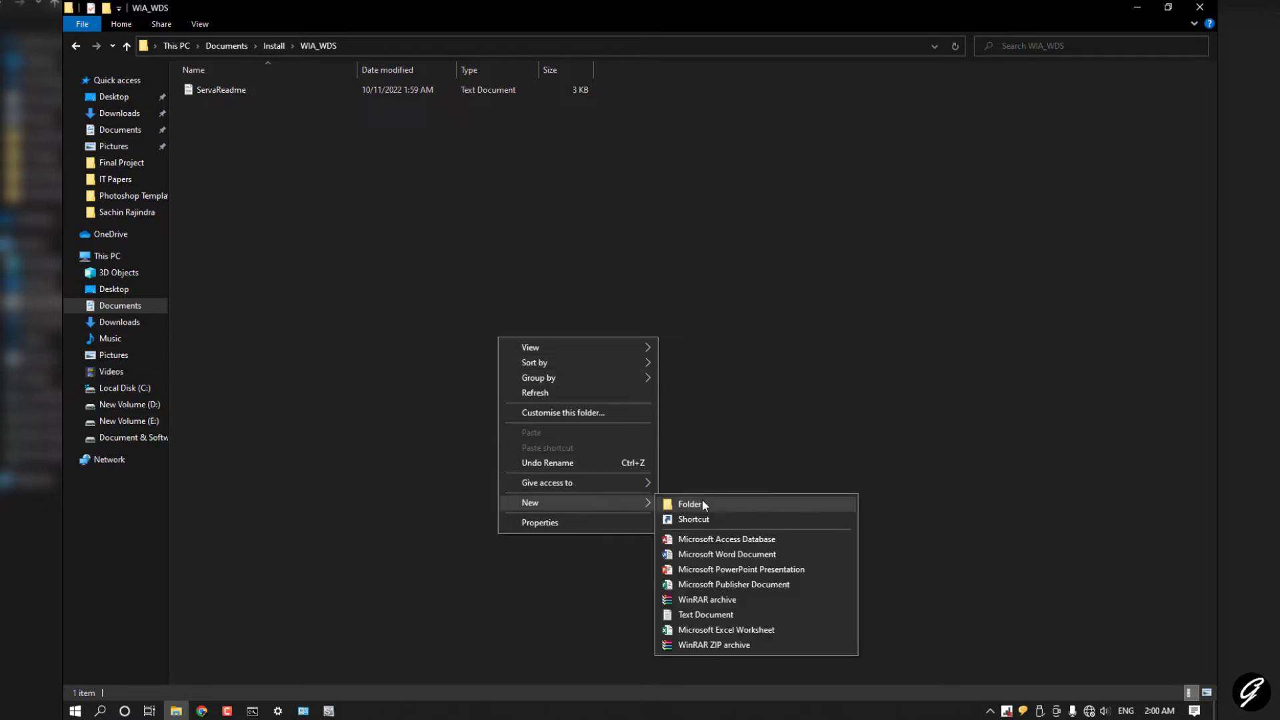
{"action": "left_click", "coordinate": [693, 504]}
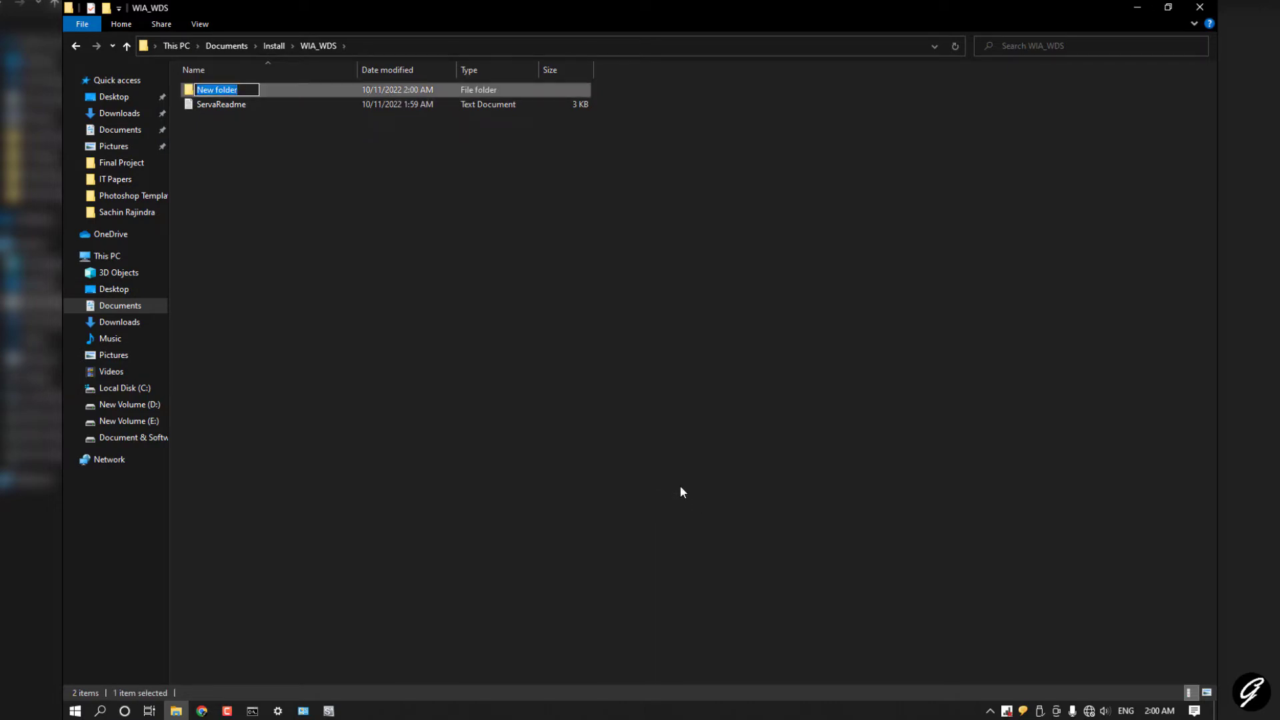
{"action": "type", "text": "Windows."}
{"action": "key", "text": "BackSpace"}
{"action": "type", "text": "_8"}
{"action": "key", "text": "Return"}
{"action": "key", "text": "Return"}
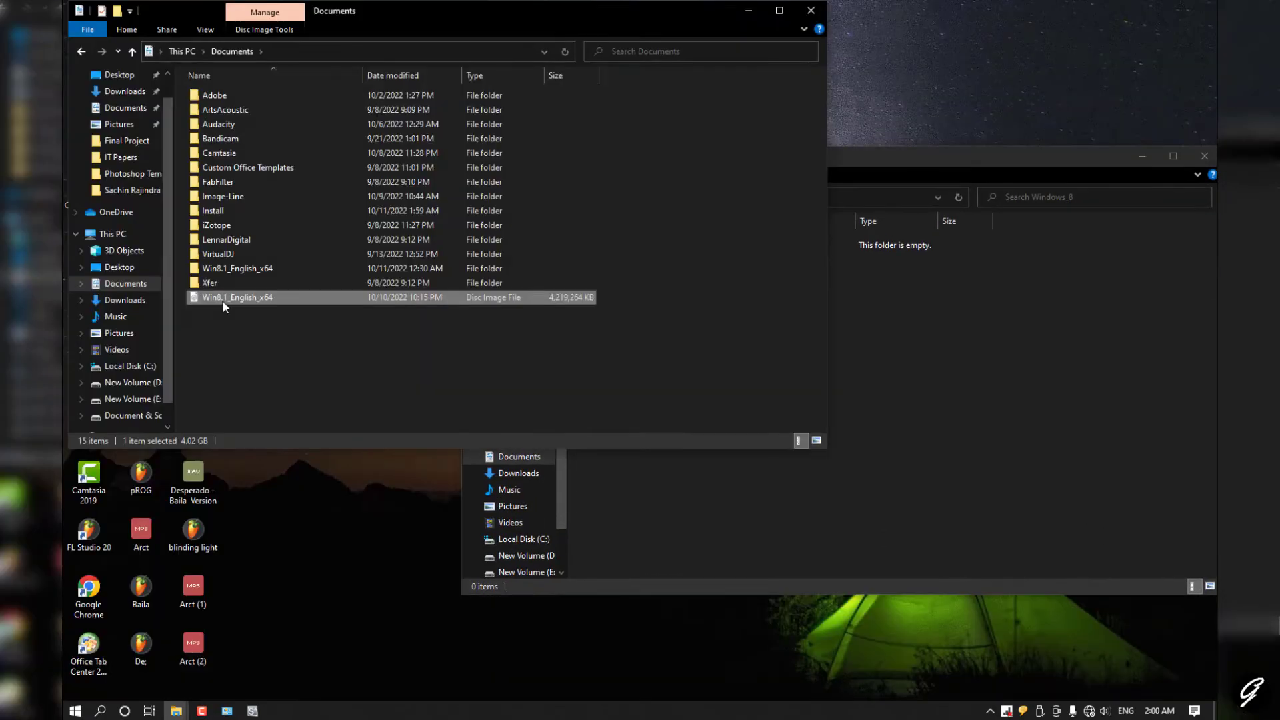
Step: Extract the Win8.1_English_x64 ISO with WinRAR into Documents\Install\WIA_WDS\Windows_8
{"action": "right_click", "coordinate": [222, 300]}
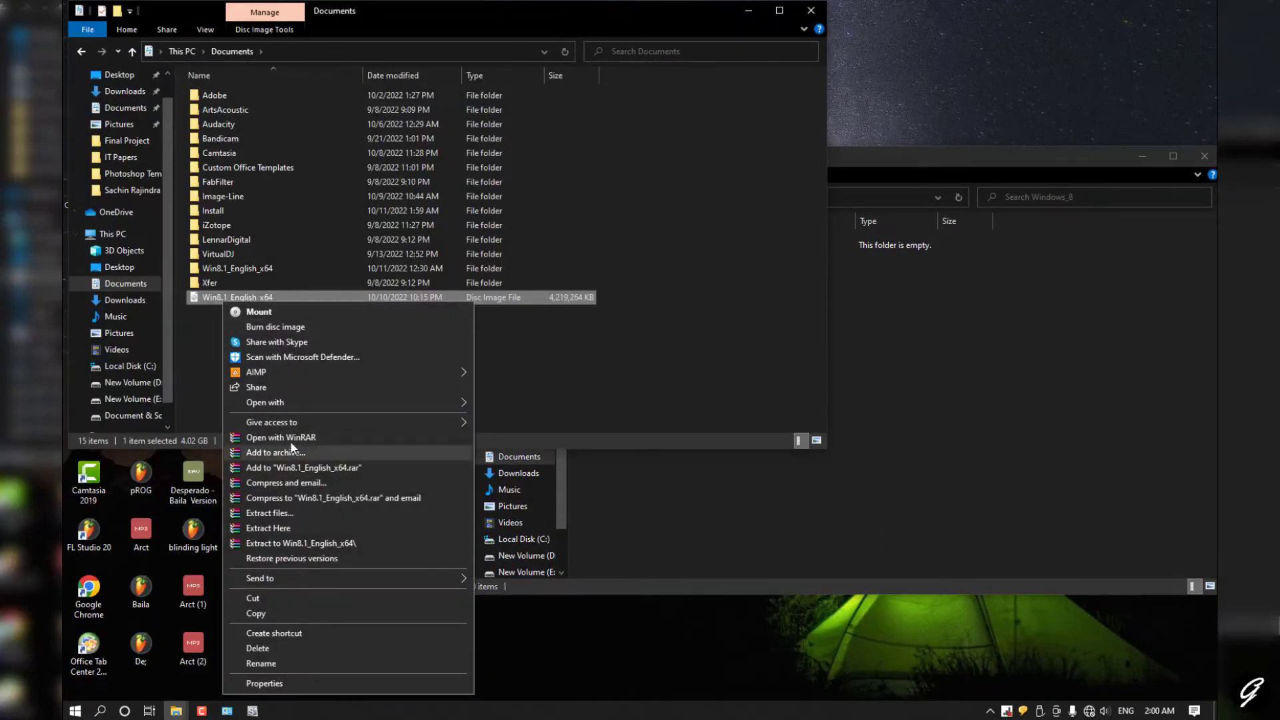
{"action": "left_click", "coordinate": [297, 512]}
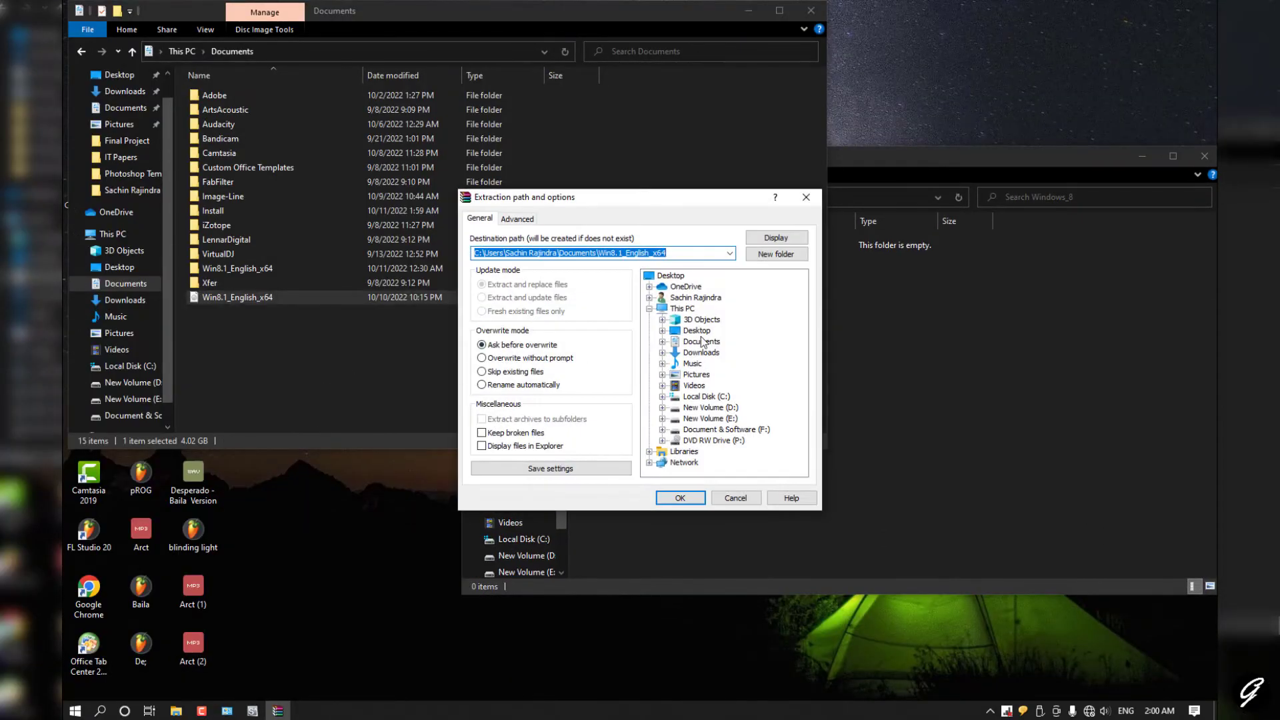
{"action": "left_click", "coordinate": [663, 342]}
{"action": "left_click", "coordinate": [705, 408]}
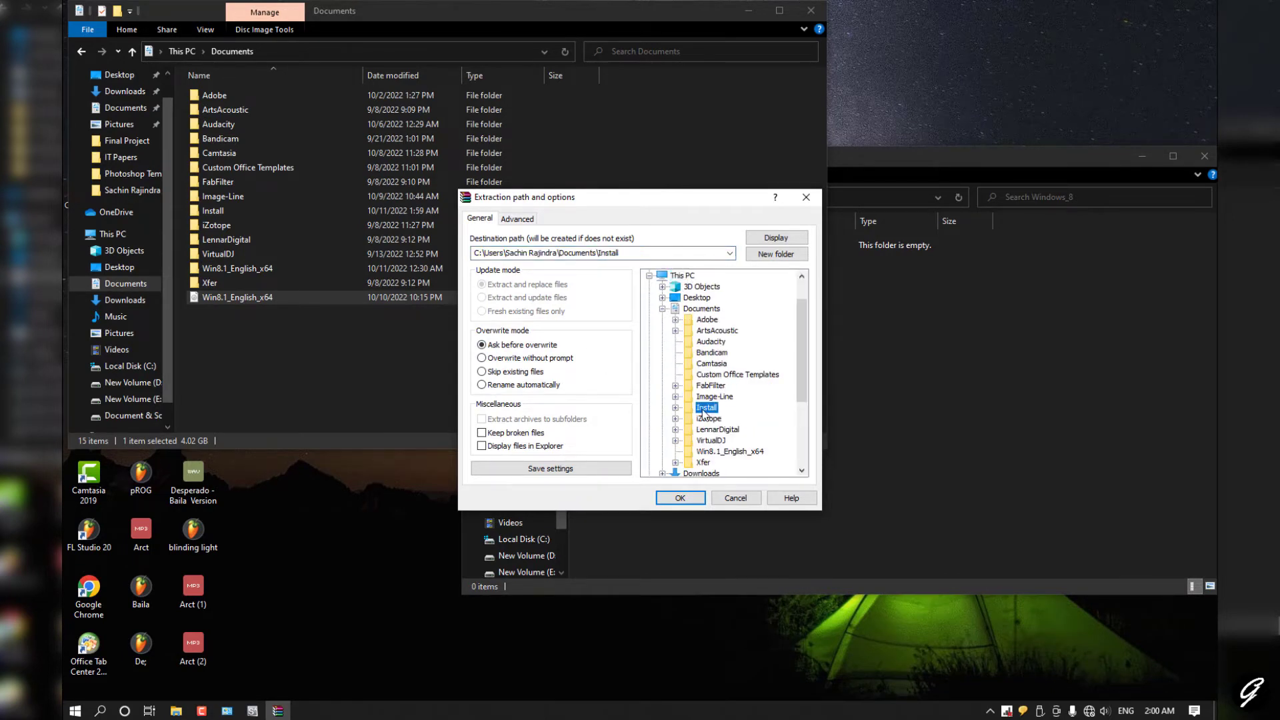
{"action": "double_click", "coordinate": [697, 415]}
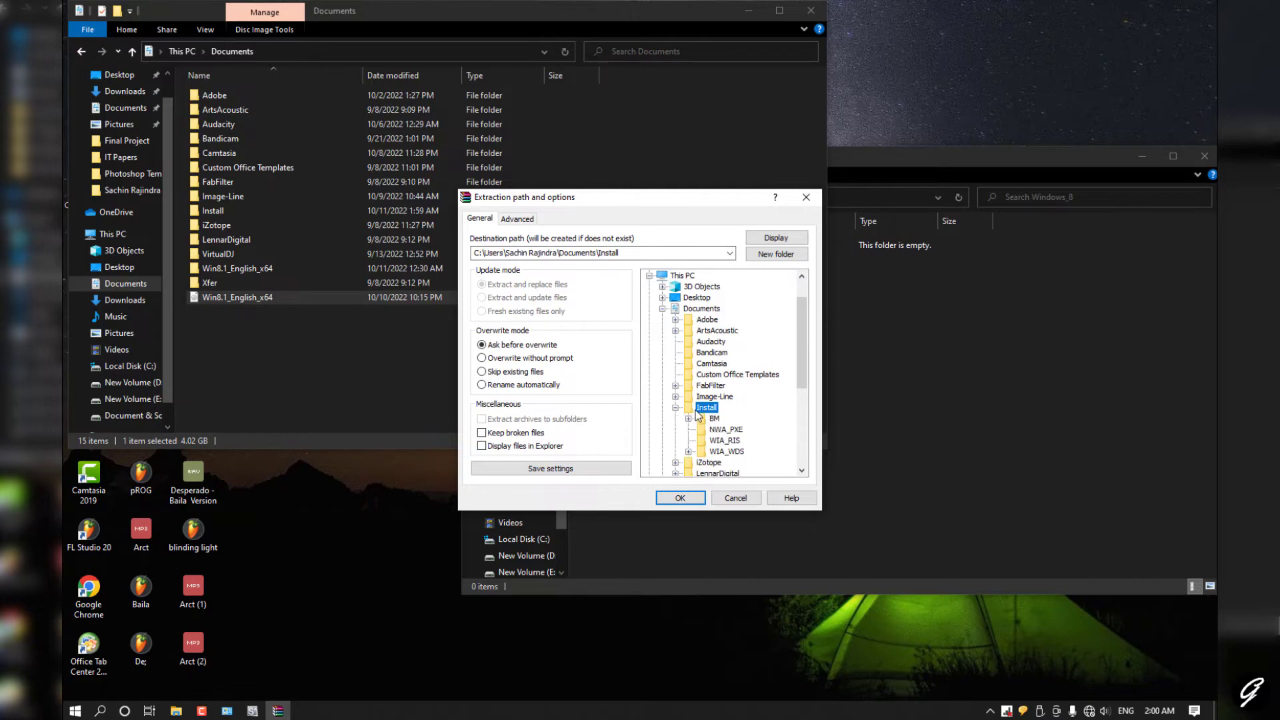
{"action": "double_click", "coordinate": [727, 451]}
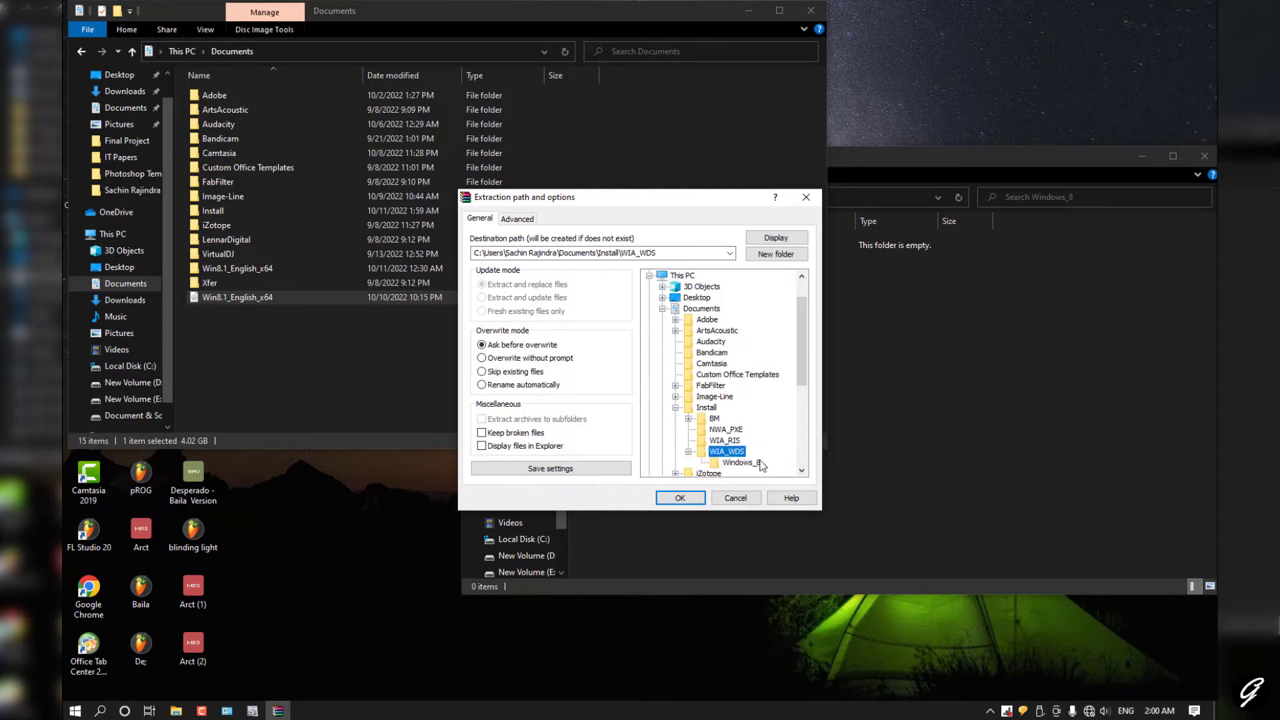
{"action": "left_click", "coordinate": [741, 462]}
{"action": "left_click", "coordinate": [700, 495]}
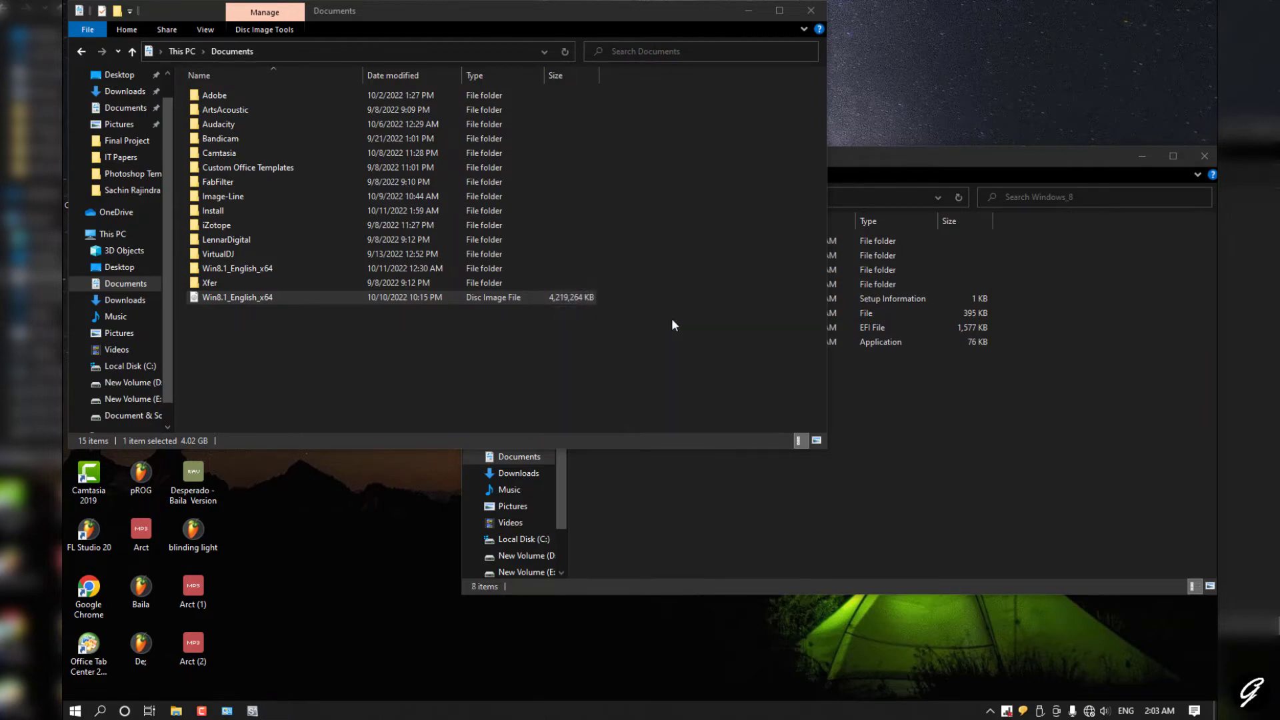
Step: Go up to the Install folder and open the Sharing properties of WIA_WDS
{"action": "left_click", "coordinate": [849, 482]}
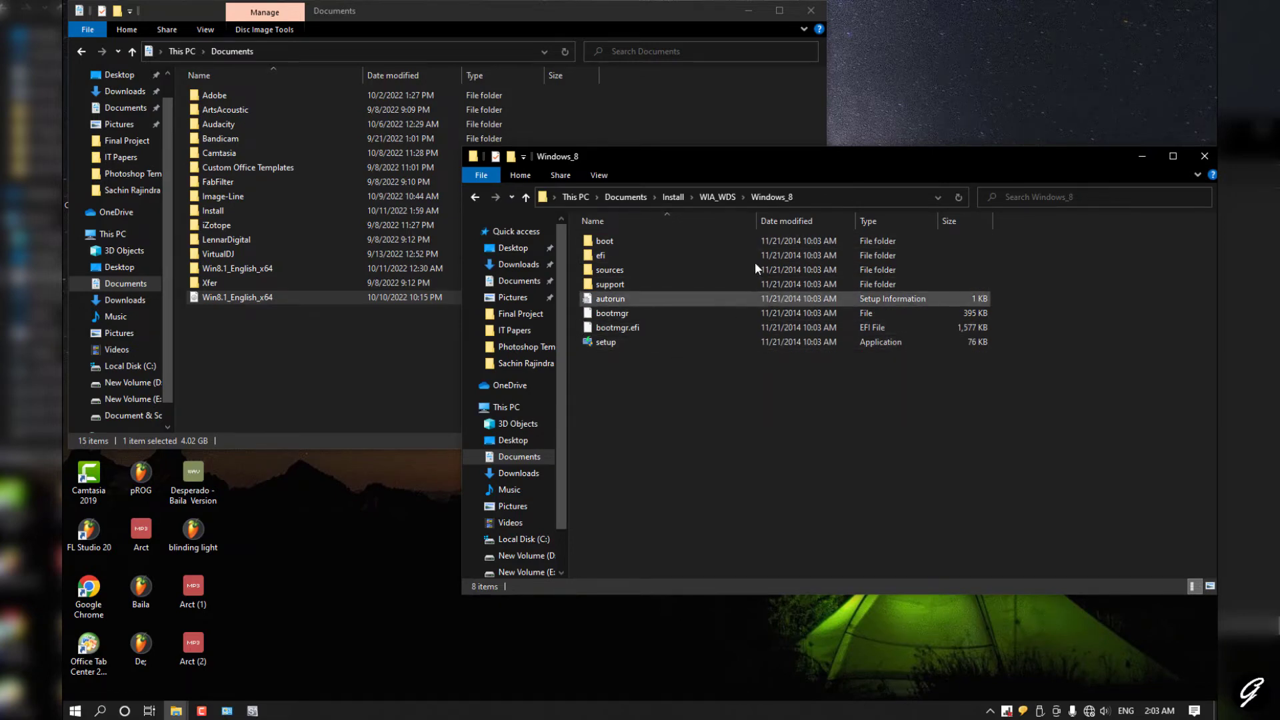
{"action": "left_click", "coordinate": [718, 196]}
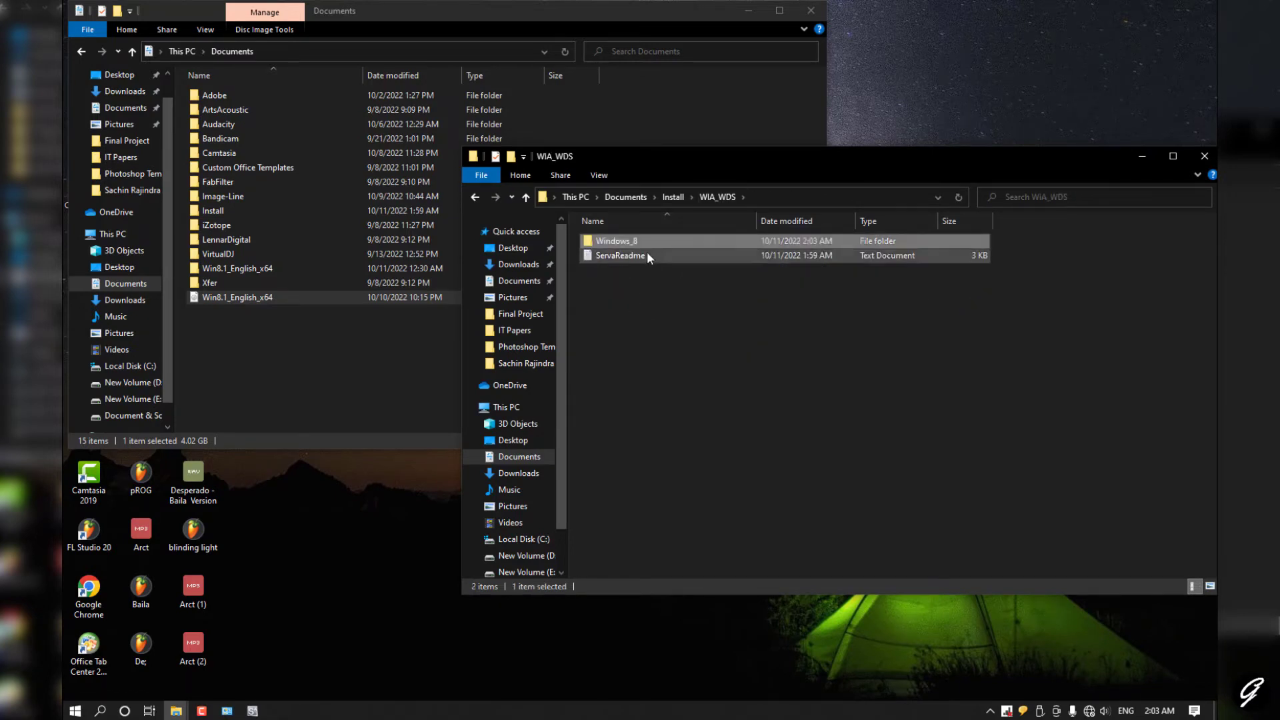
{"action": "left_click", "coordinate": [672, 197]}
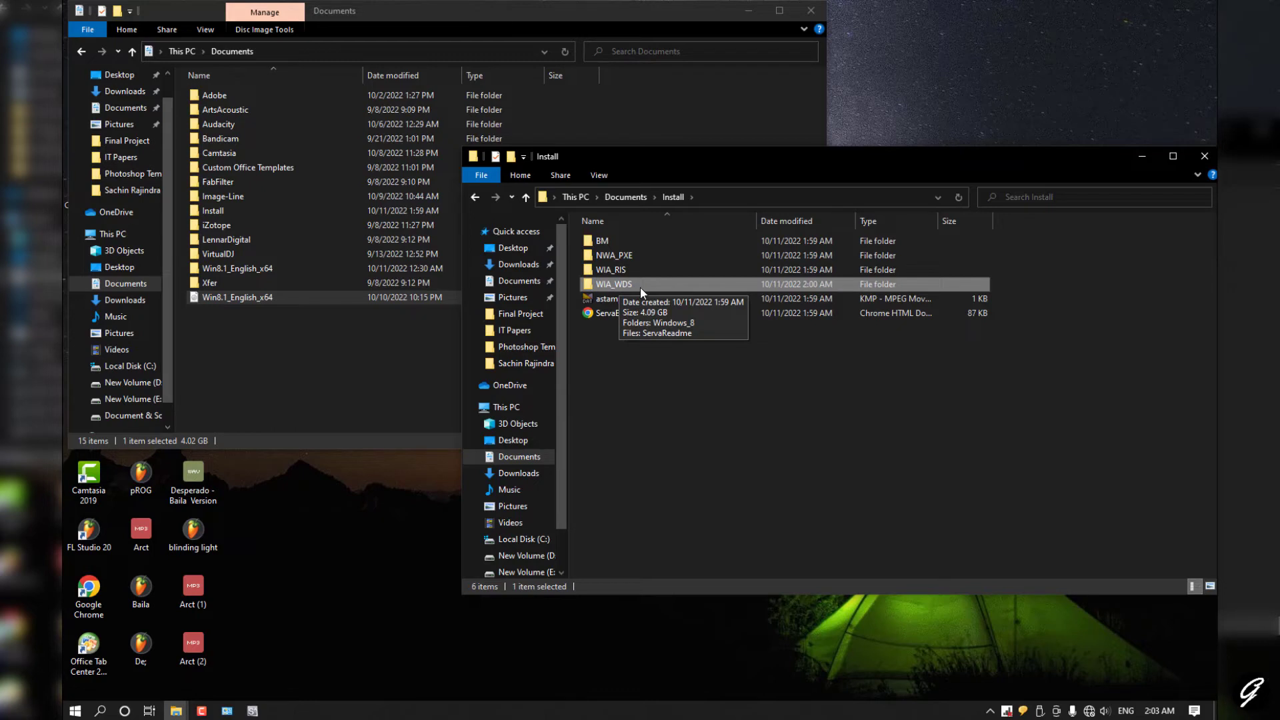
{"action": "right_click", "coordinate": [634, 289]}
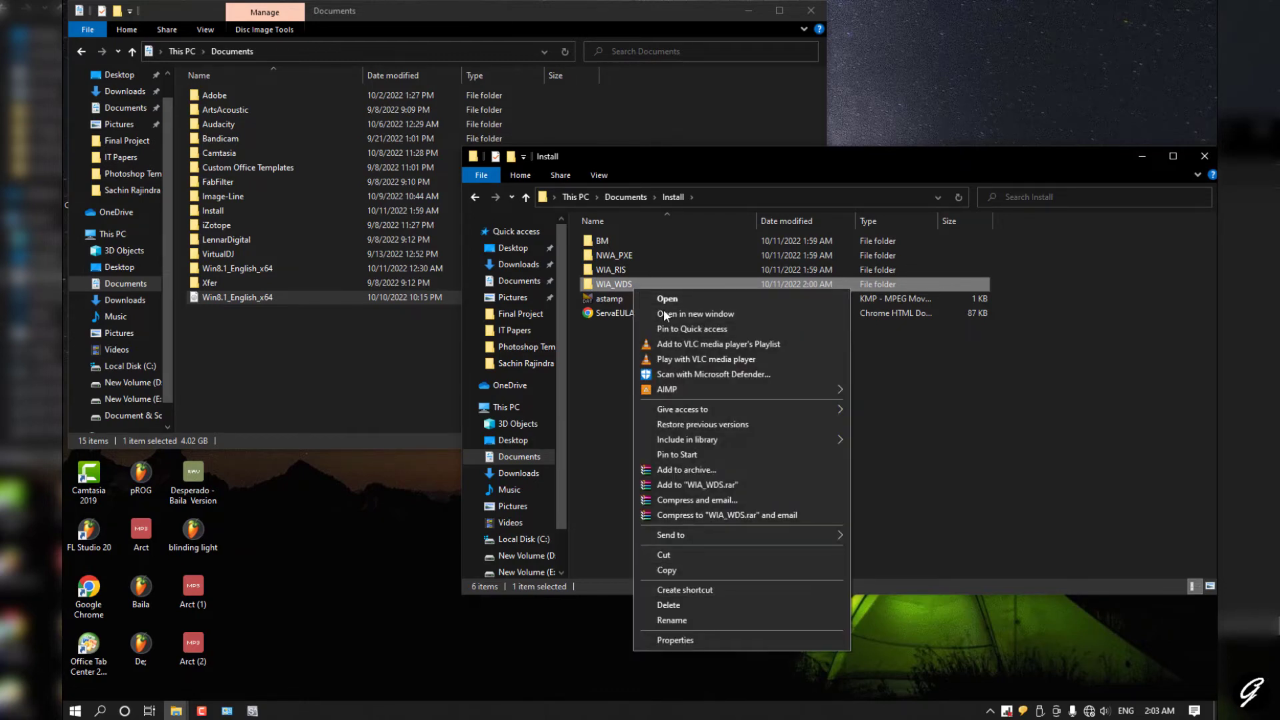
{"action": "left_click", "coordinate": [680, 639]}
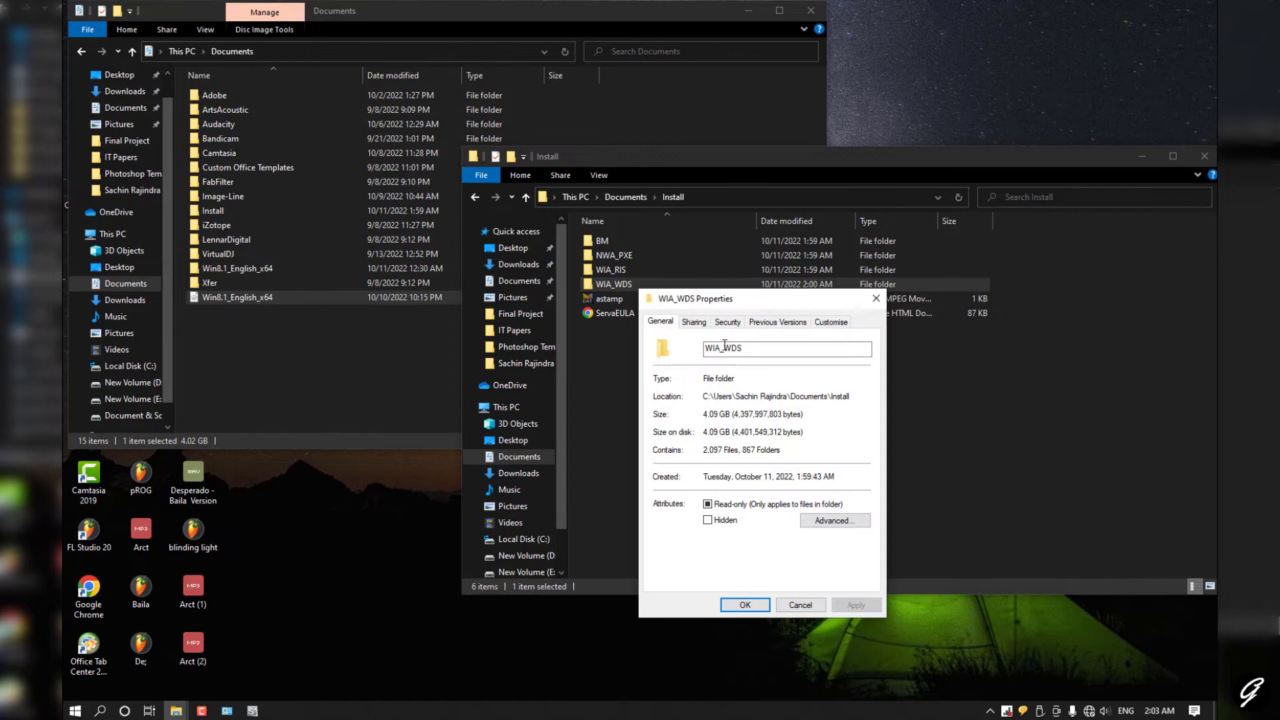
{"action": "left_click", "coordinate": [692, 324]}
{"action": "left_click_drag", "start_coordinate": [714, 305], "coordinate": [639, 260]}
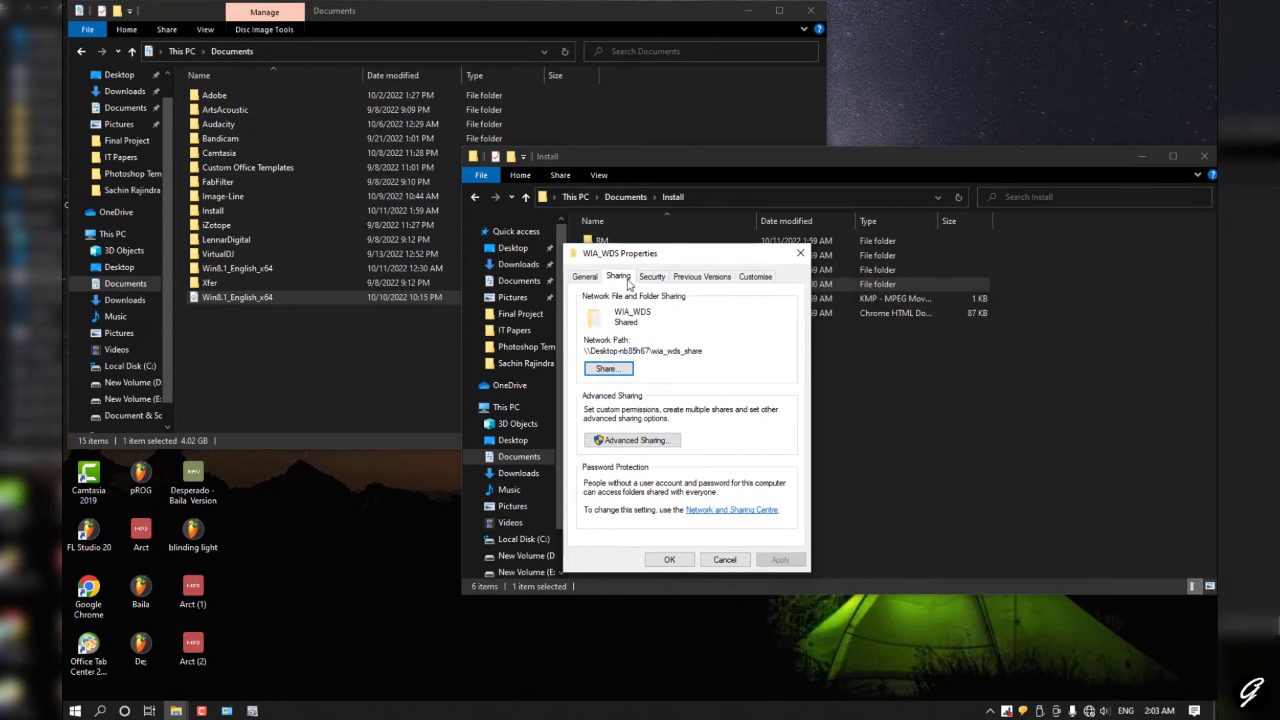
Step: Confirm Advanced Sharing of WIA_WDS as WIA_WDS_SHARE with Everyone allowed Full Control, Change and Read
{"action": "left_click", "coordinate": [632, 440]}
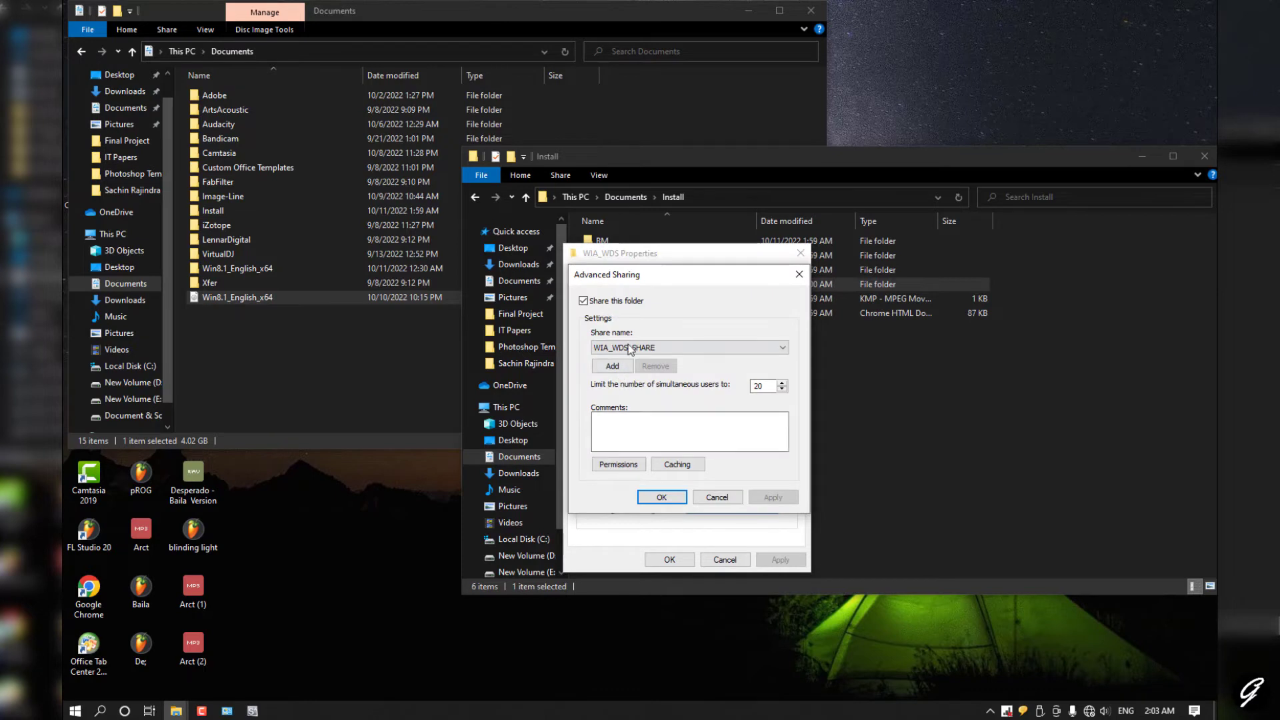
{"action": "left_click", "coordinate": [666, 352]}
{"action": "left_click", "coordinate": [621, 358]}
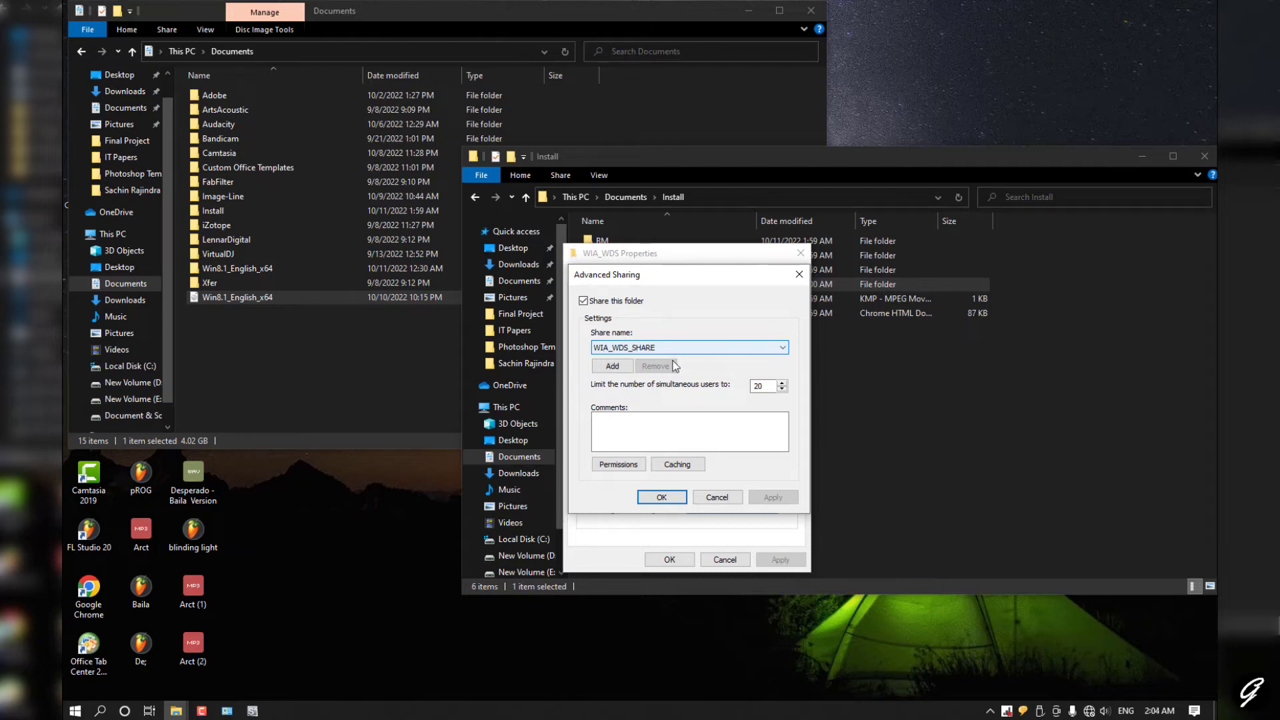
{"action": "left_click", "coordinate": [636, 466]}
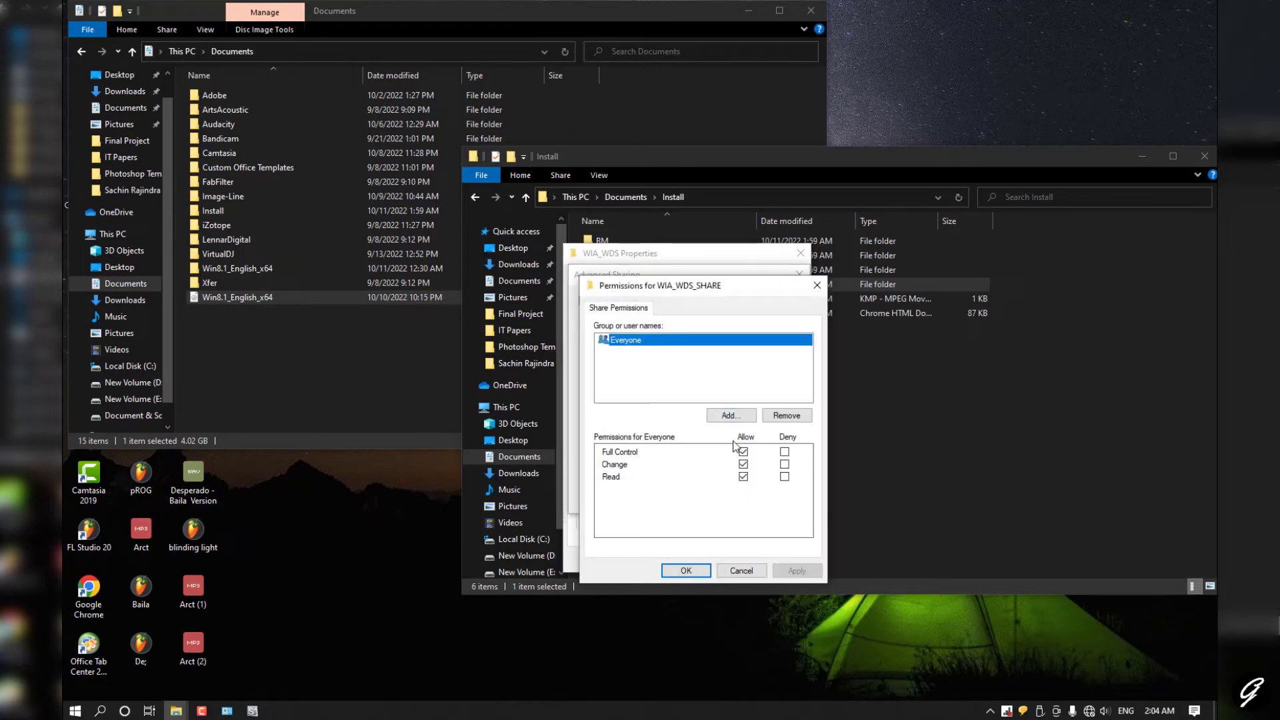
{"action": "left_click", "coordinate": [700, 571]}
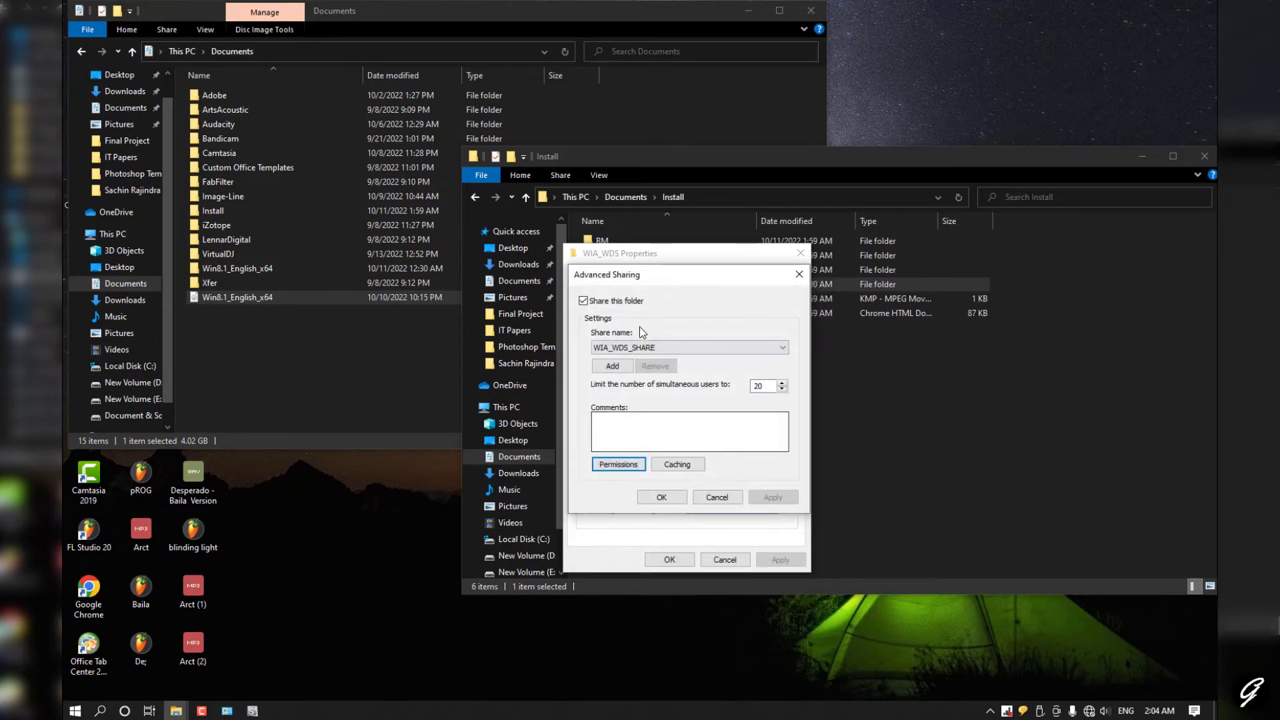
{"action": "left_click", "coordinate": [661, 497]}
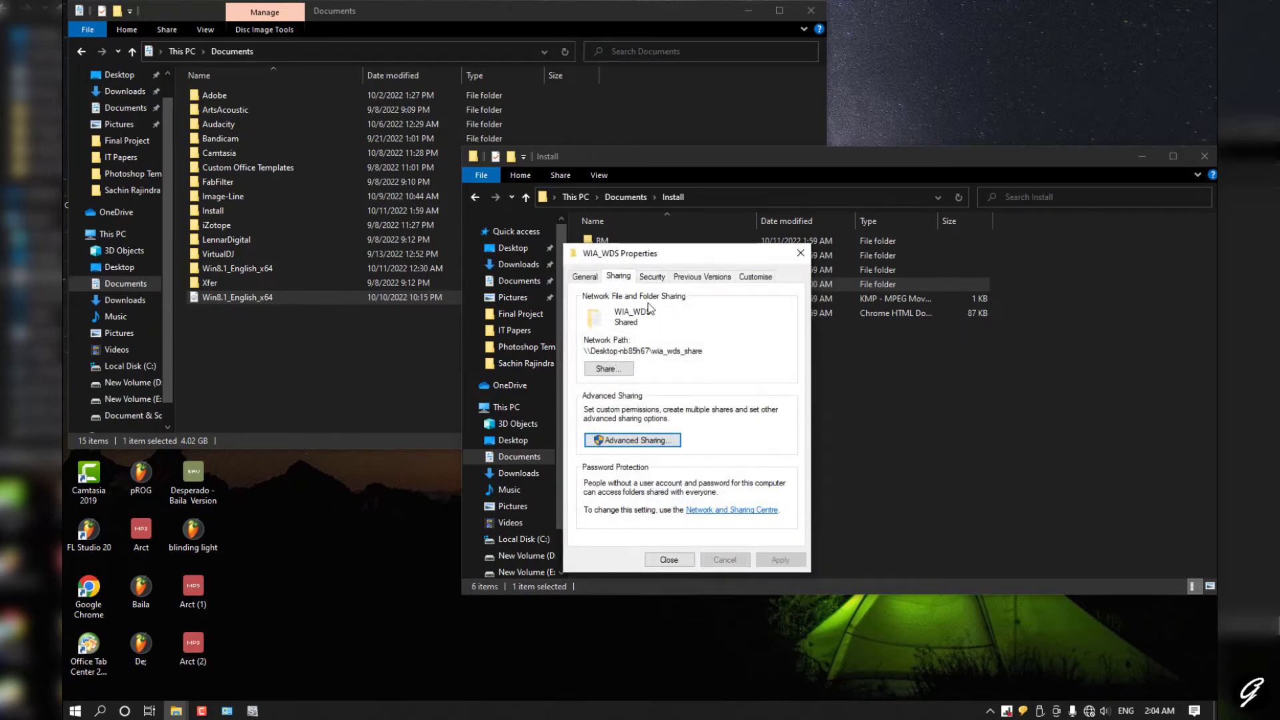
{"action": "left_click", "coordinate": [651, 277]}
Step: Add the Everyone group to WIA_WDS's security permissions
{"action": "left_click", "coordinate": [771, 398]}
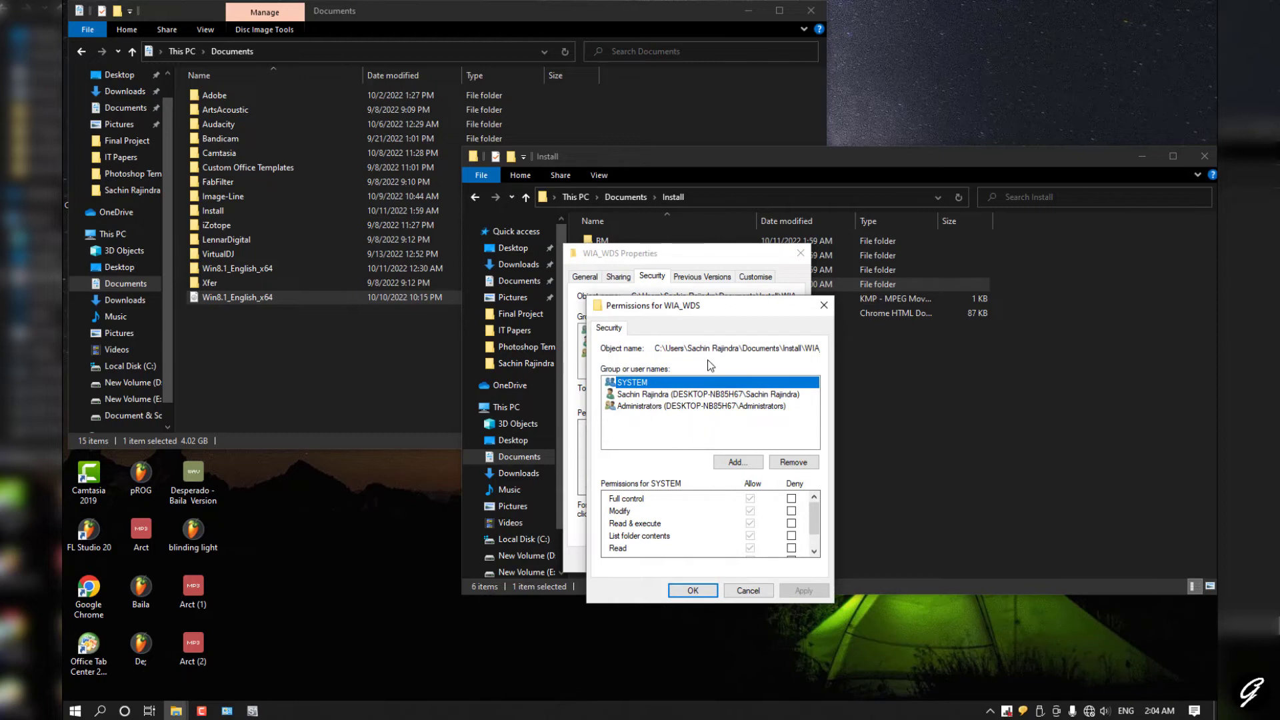
{"action": "left_click_drag", "start_coordinate": [685, 312], "coordinate": [576, 252]}
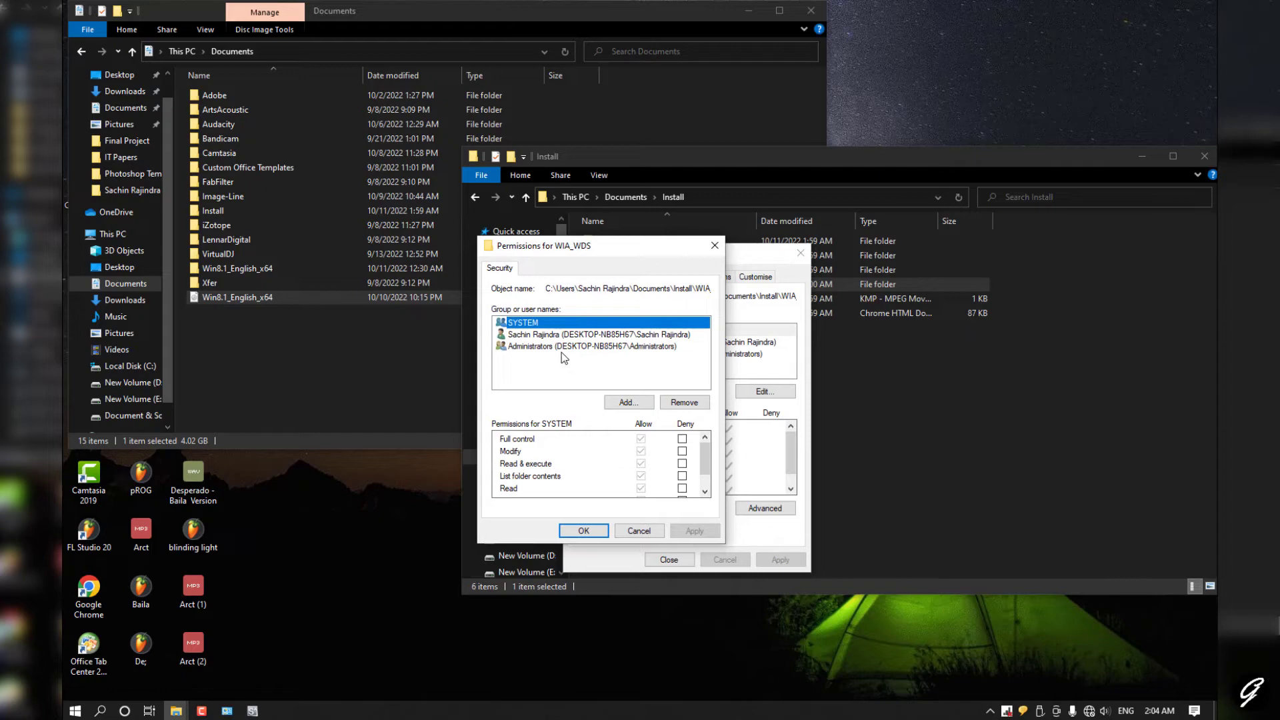
{"action": "left_click", "coordinate": [633, 404]}
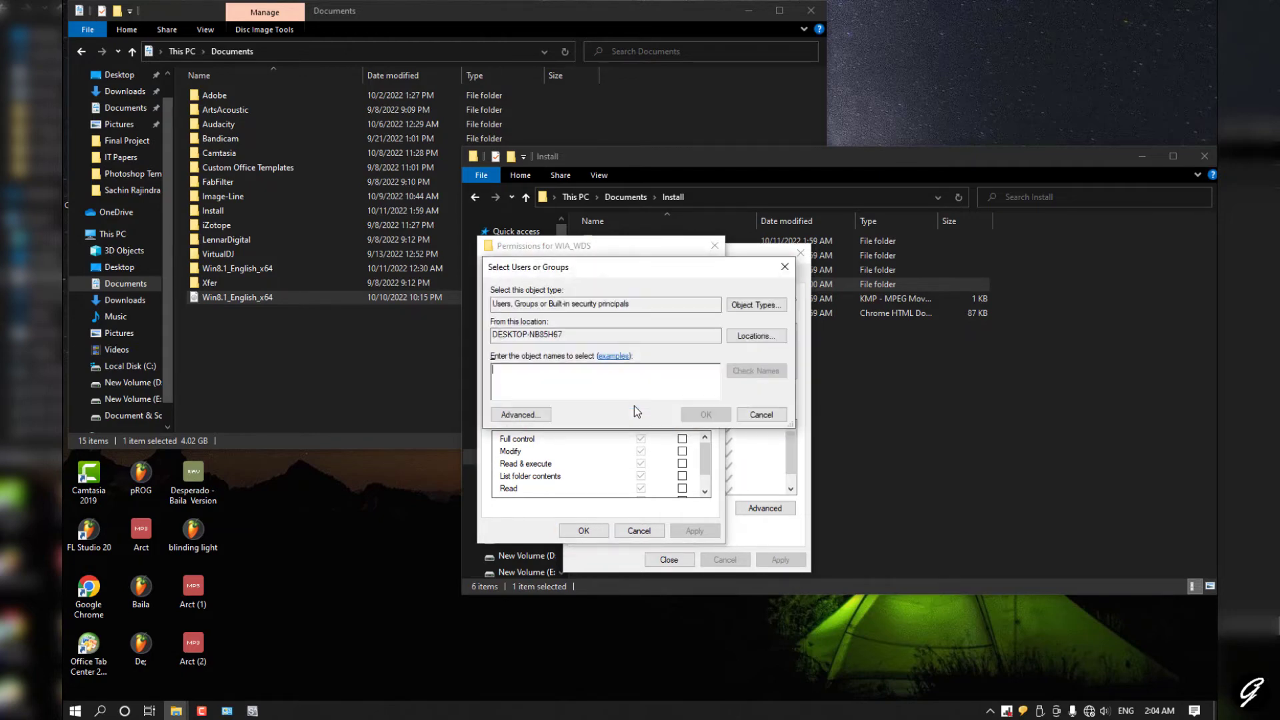
{"action": "left_click", "coordinate": [543, 416]}
{"action": "left_click", "coordinate": [807, 418]}
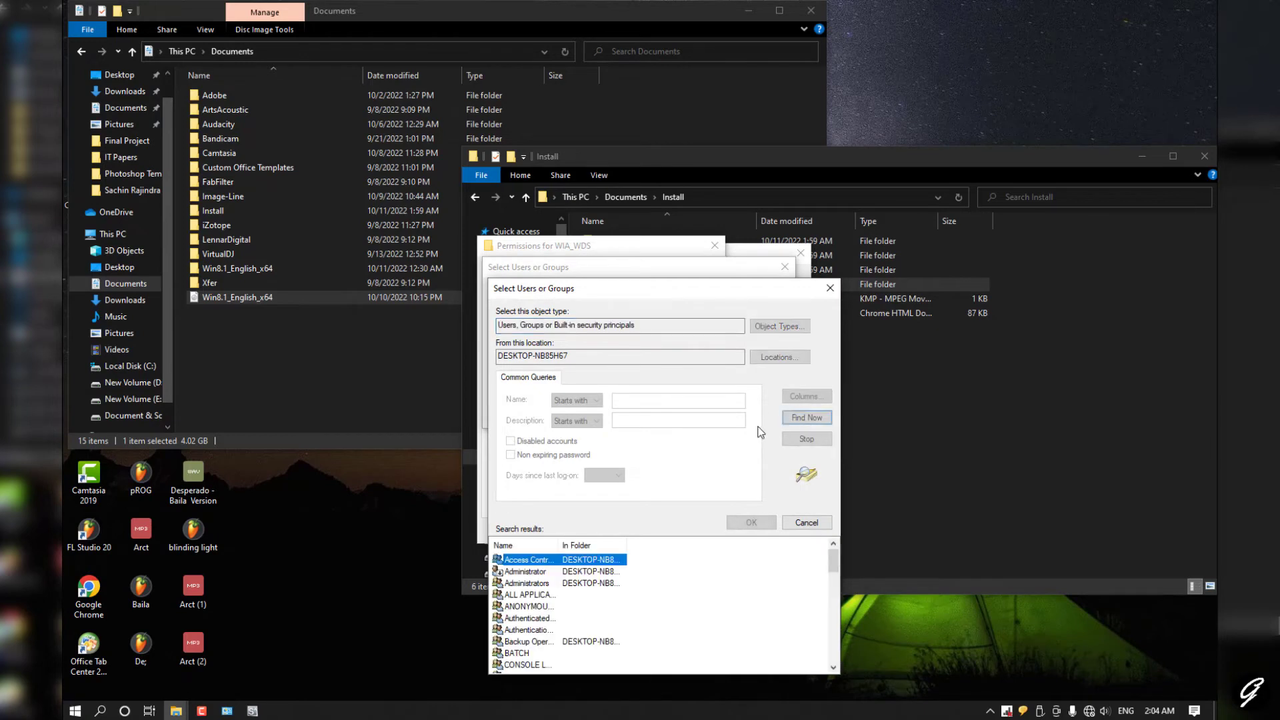
{"action": "scroll", "coordinate": [642, 586], "scroll_direction": "down", "scroll_amount": 5}
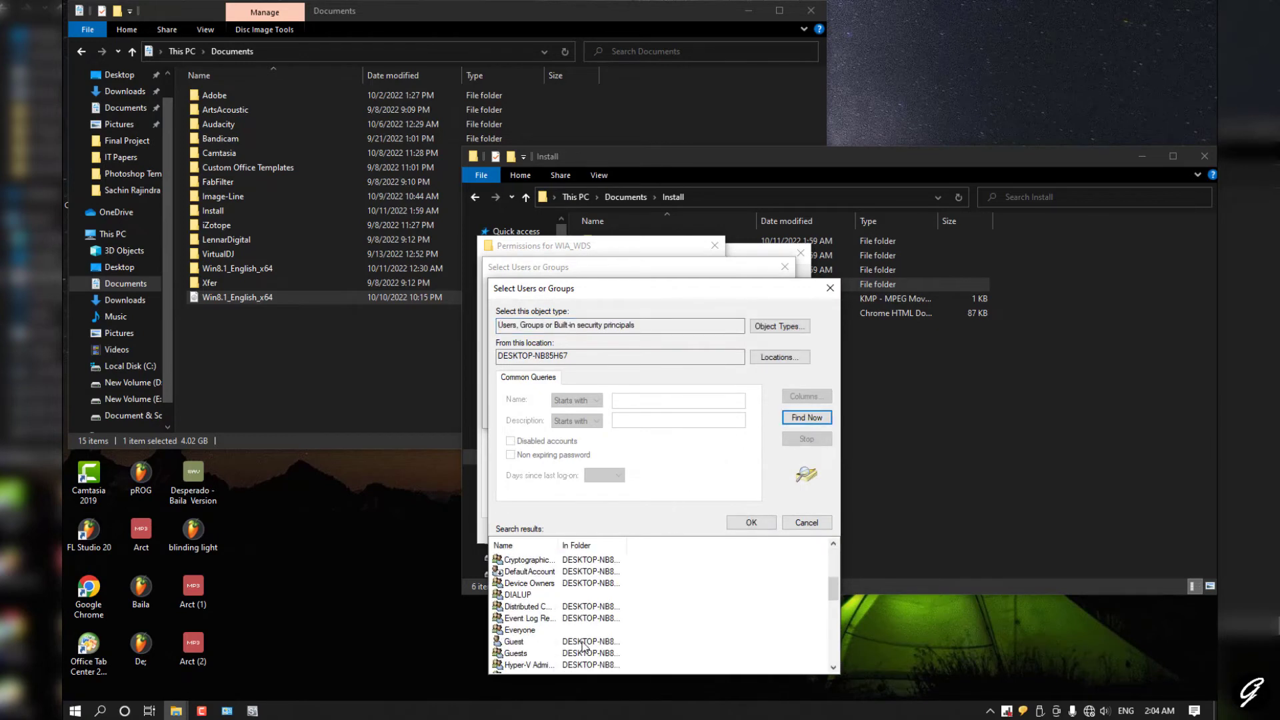
{"action": "left_click", "coordinate": [508, 631]}
{"action": "double_click", "coordinate": [526, 635]}
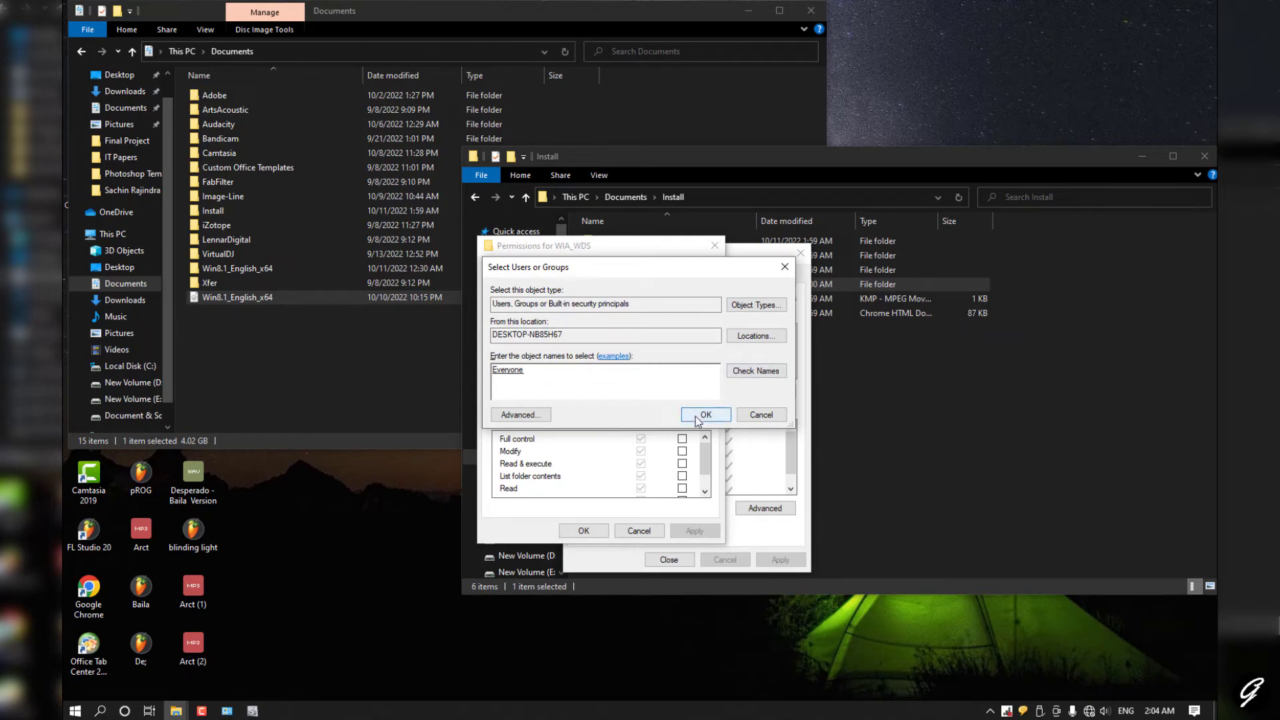
{"action": "left_click", "coordinate": [697, 417]}
Step: Allow Everyone Full control on WIA_WDS and apply the permissions
{"action": "left_click", "coordinate": [641, 438]}
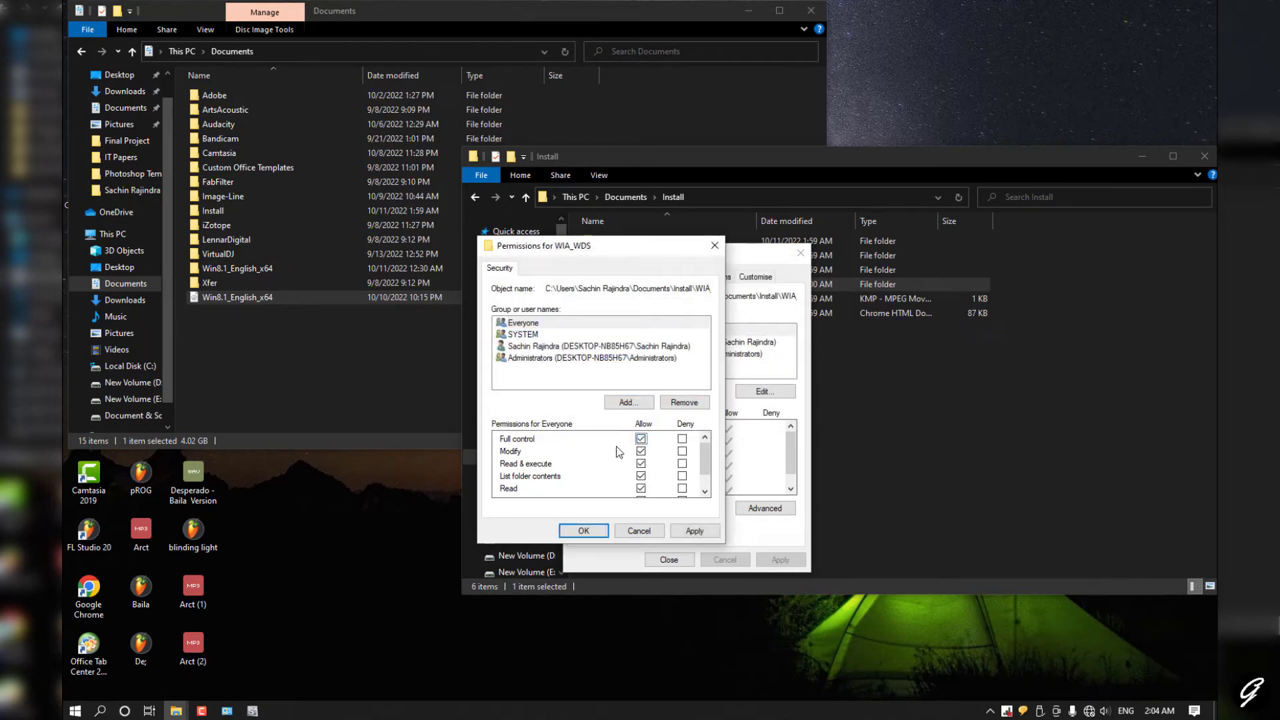
{"action": "left_click", "coordinate": [522, 325]}
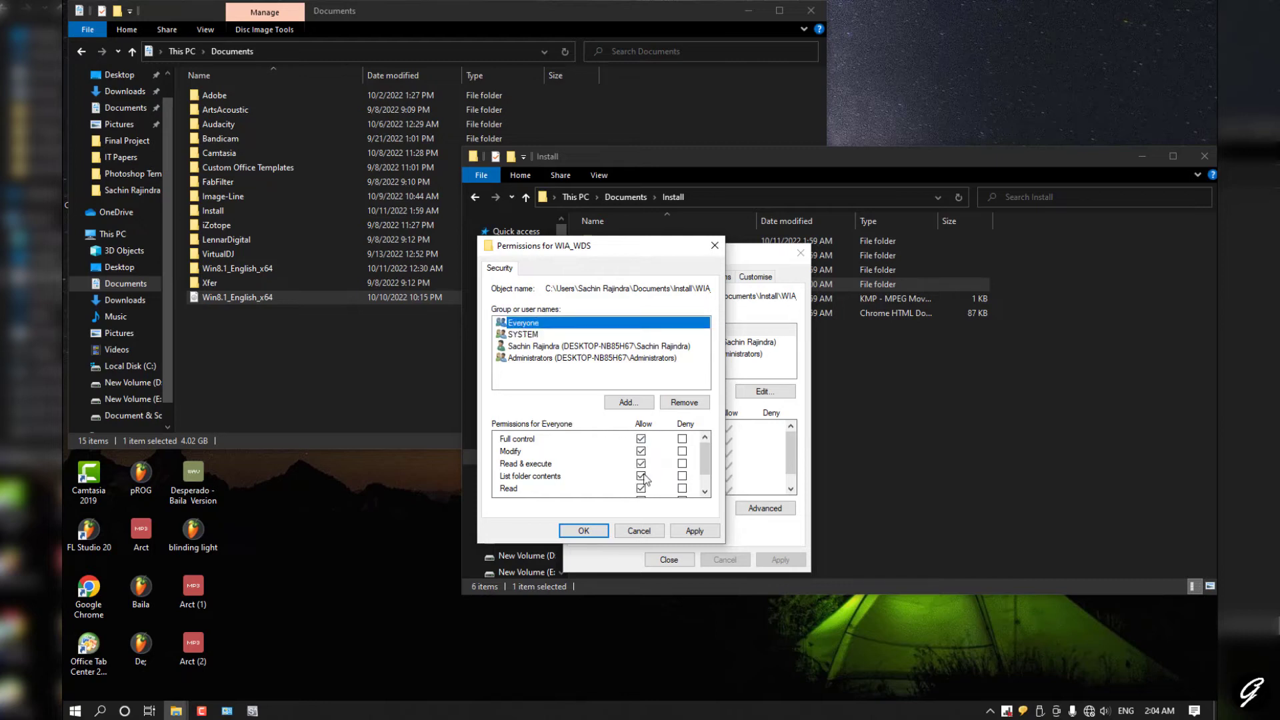
{"action": "left_click", "coordinate": [640, 476]}
{"action": "left_click", "coordinate": [641, 476]}
{"action": "left_click", "coordinate": [690, 531]}
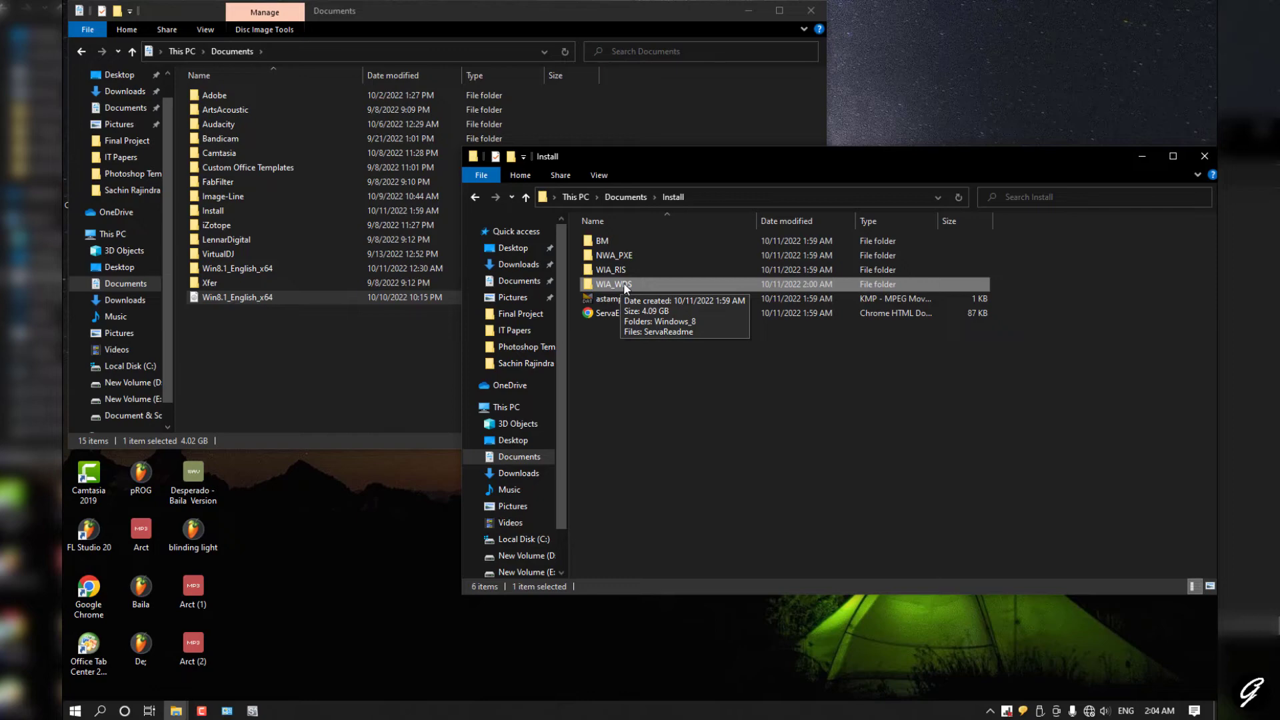
Step: Launch Serva64 from Downloads\Serva_Community_v4.6.0 and dismiss the community-use notice
{"action": "left_click", "coordinate": [252, 710]}
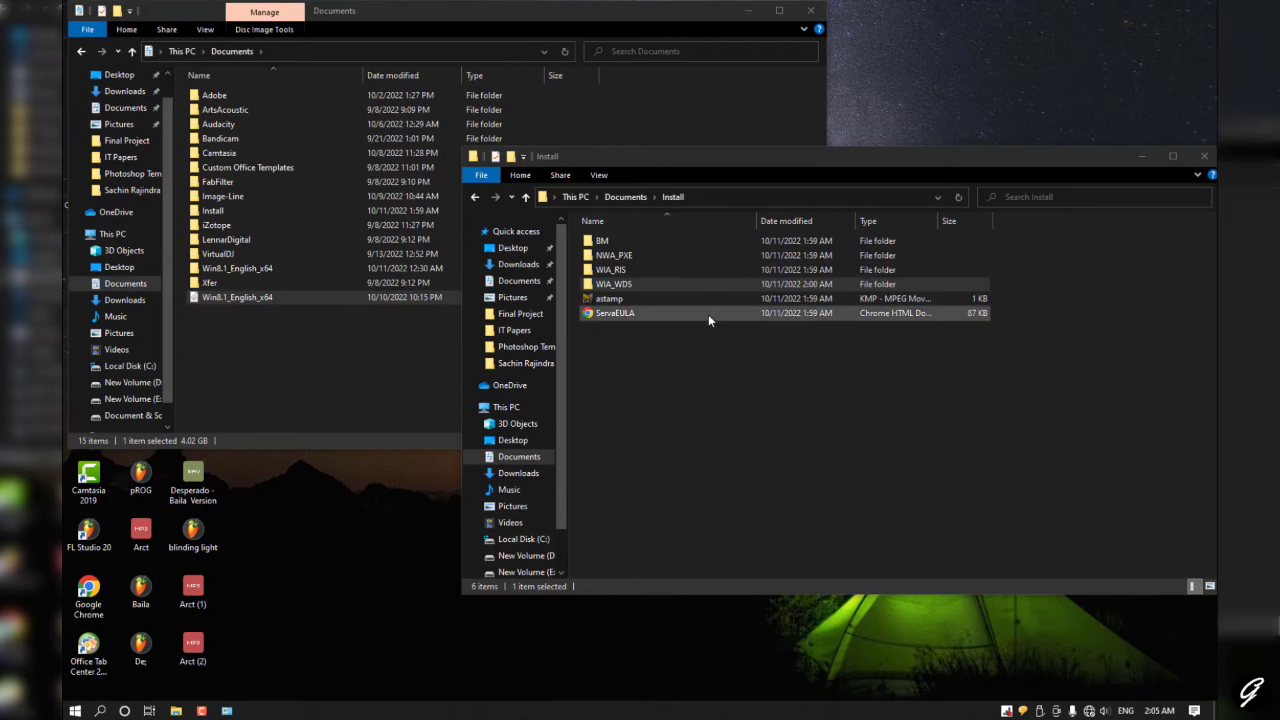
{"action": "left_click", "coordinate": [623, 349]}
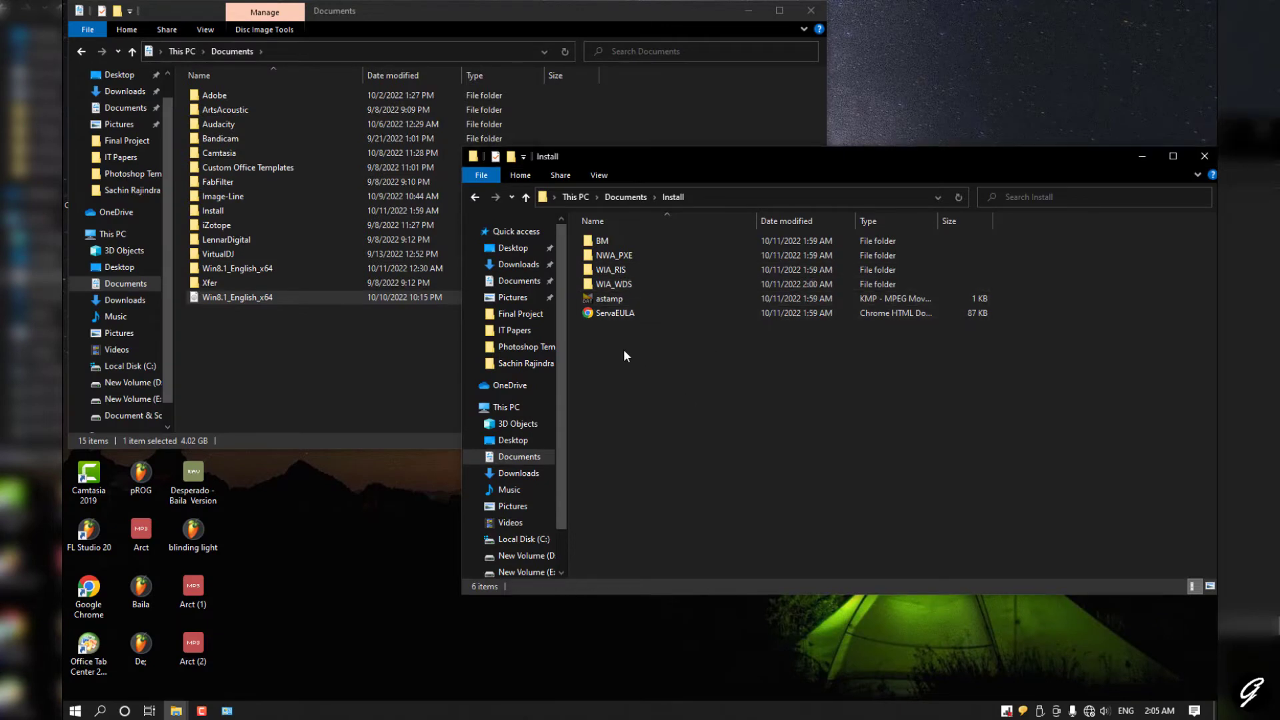
{"action": "left_click", "coordinate": [519, 265]}
{"action": "double_click", "coordinate": [767, 289]}
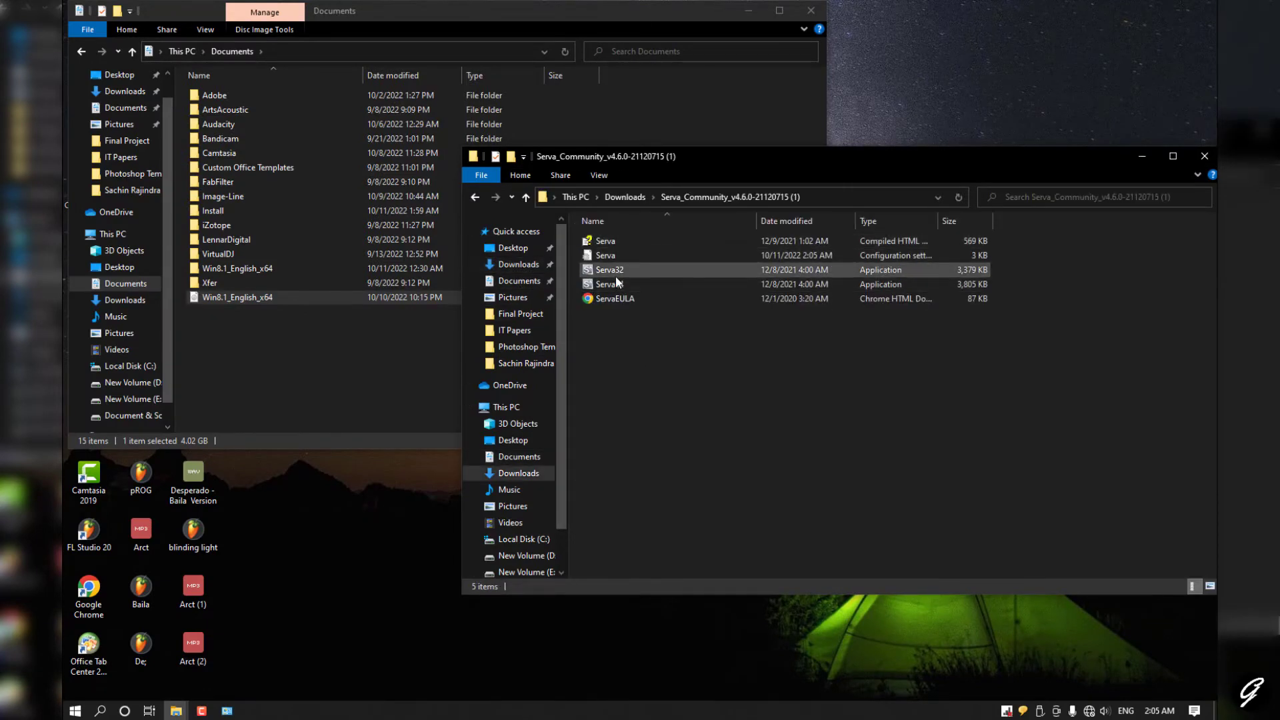
{"action": "double_click", "coordinate": [617, 283]}
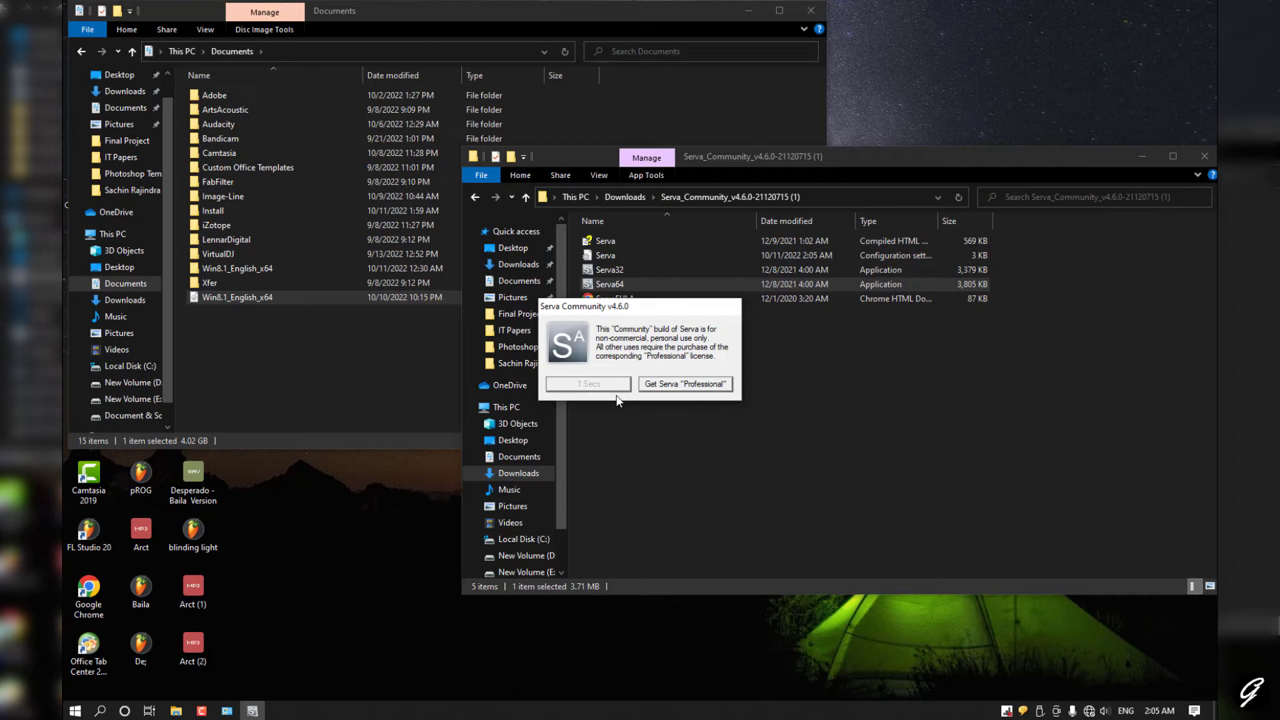
{"action": "left_click", "coordinate": [598, 383]}
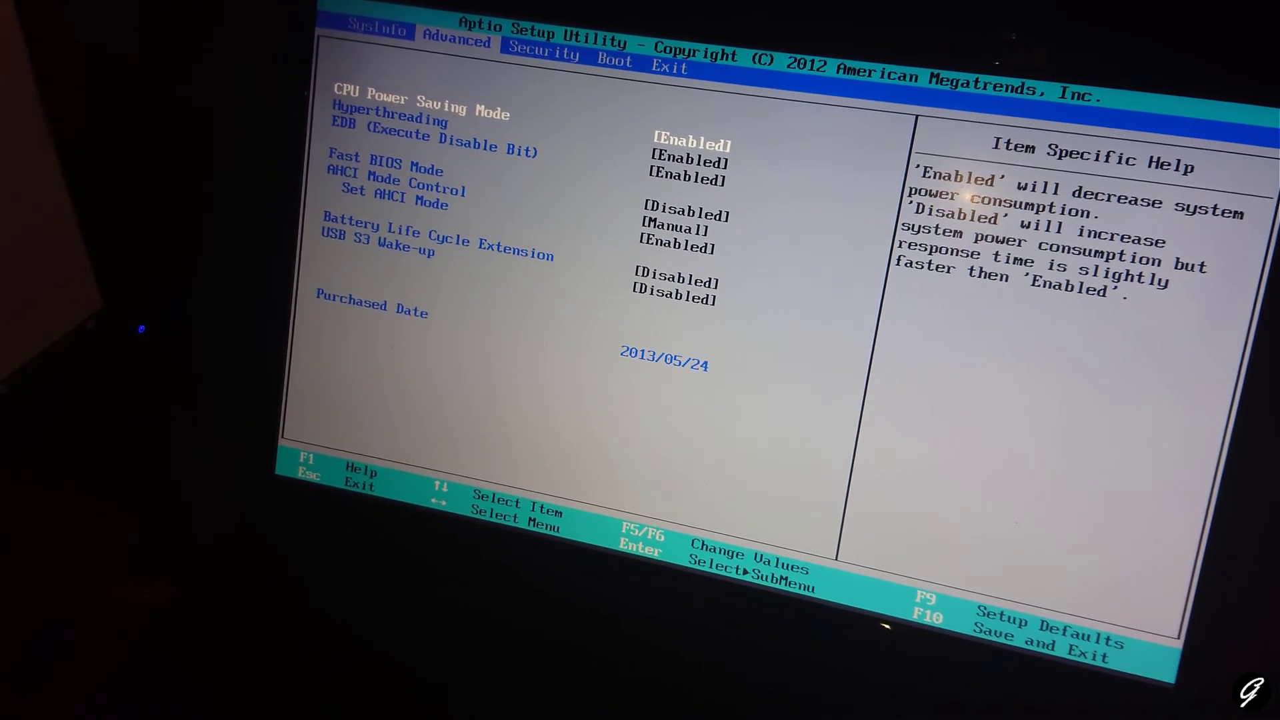
Step: In Aptio Setup, enable PXE OPROM on the Boot page, then move to the Exit page
{"action": "key", "text": "Right"}
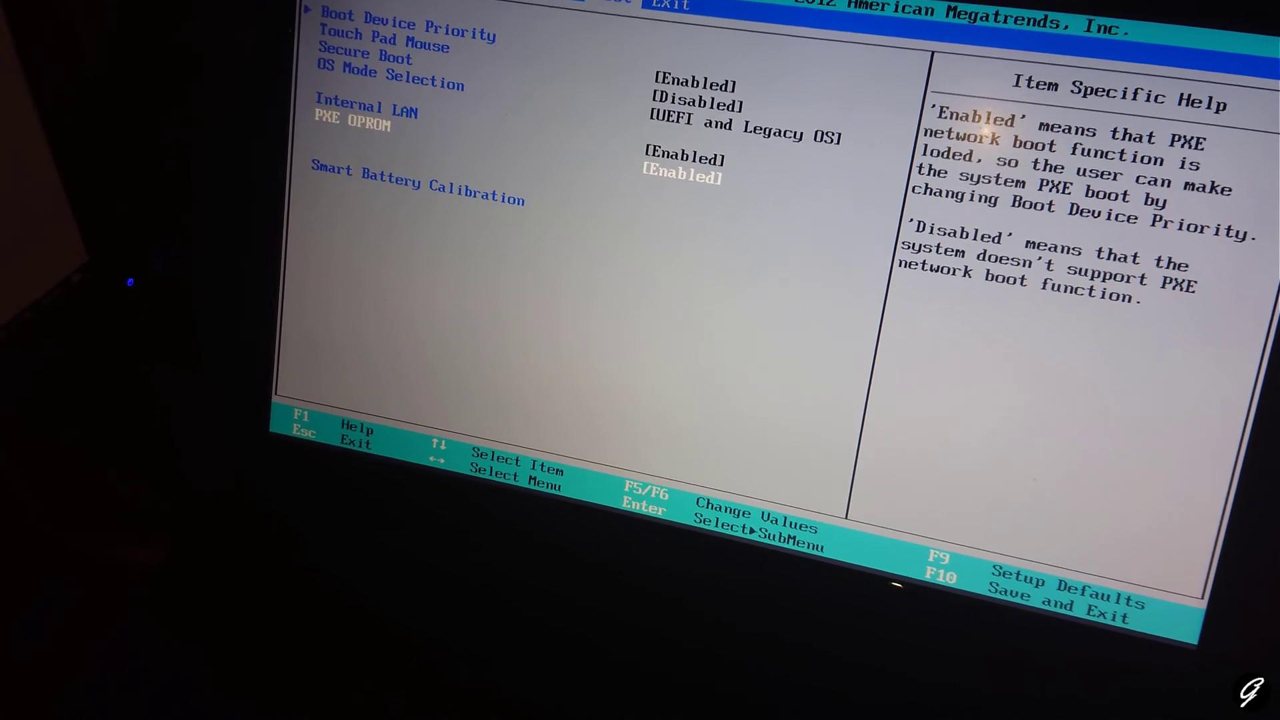
{"action": "key", "text": "Return"}
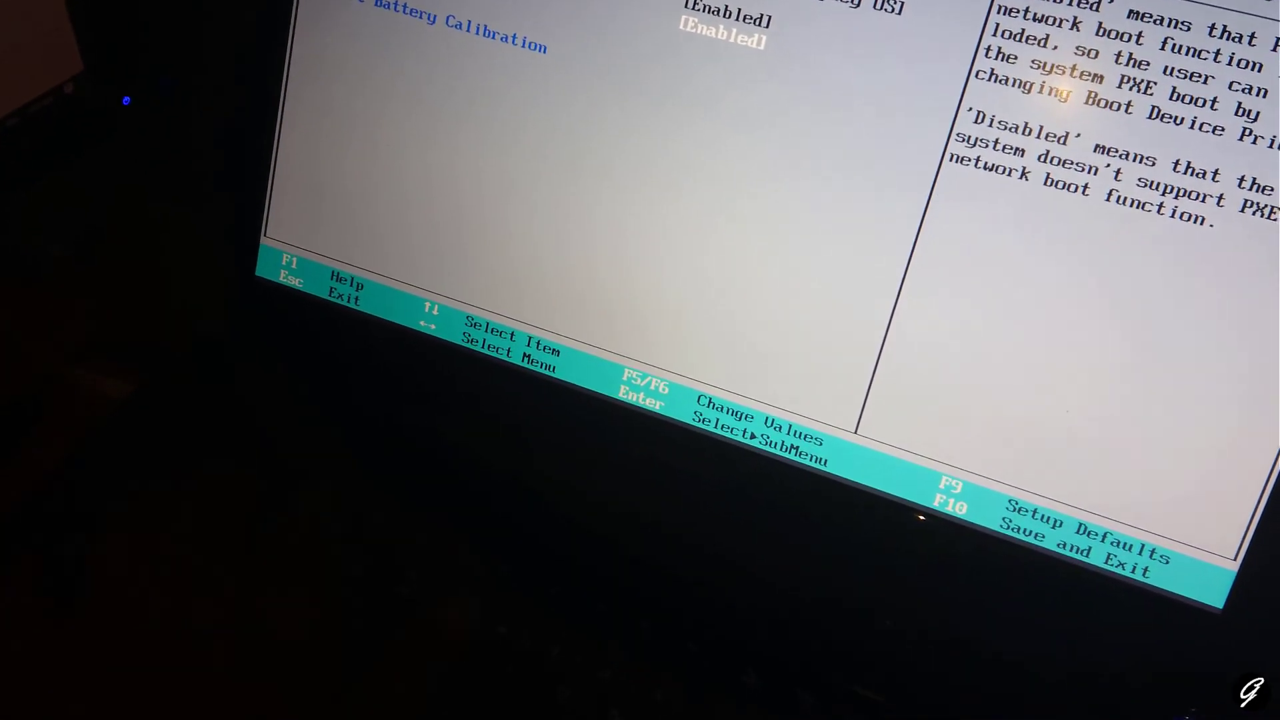
{"action": "key", "text": "Right"}
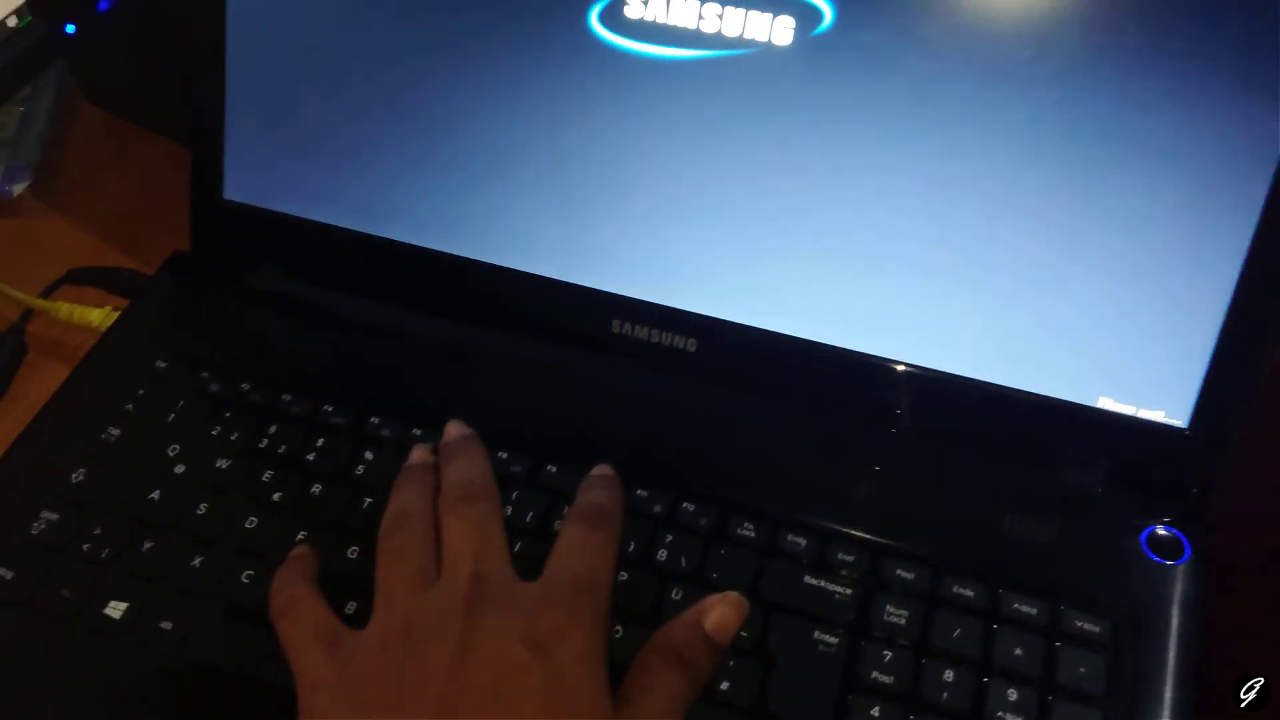
Step: Bring up the boot device menu with F10 to network-boot the laptop from Serva
{"action": "key", "text": "F10"}
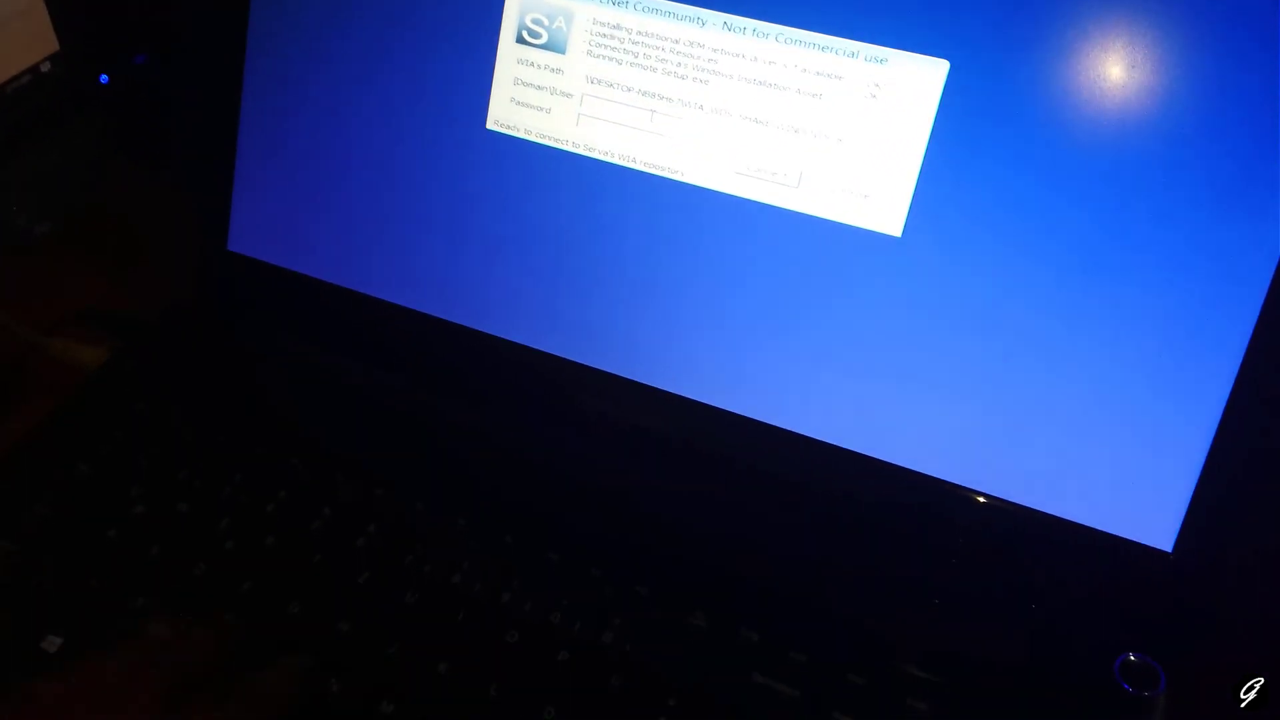
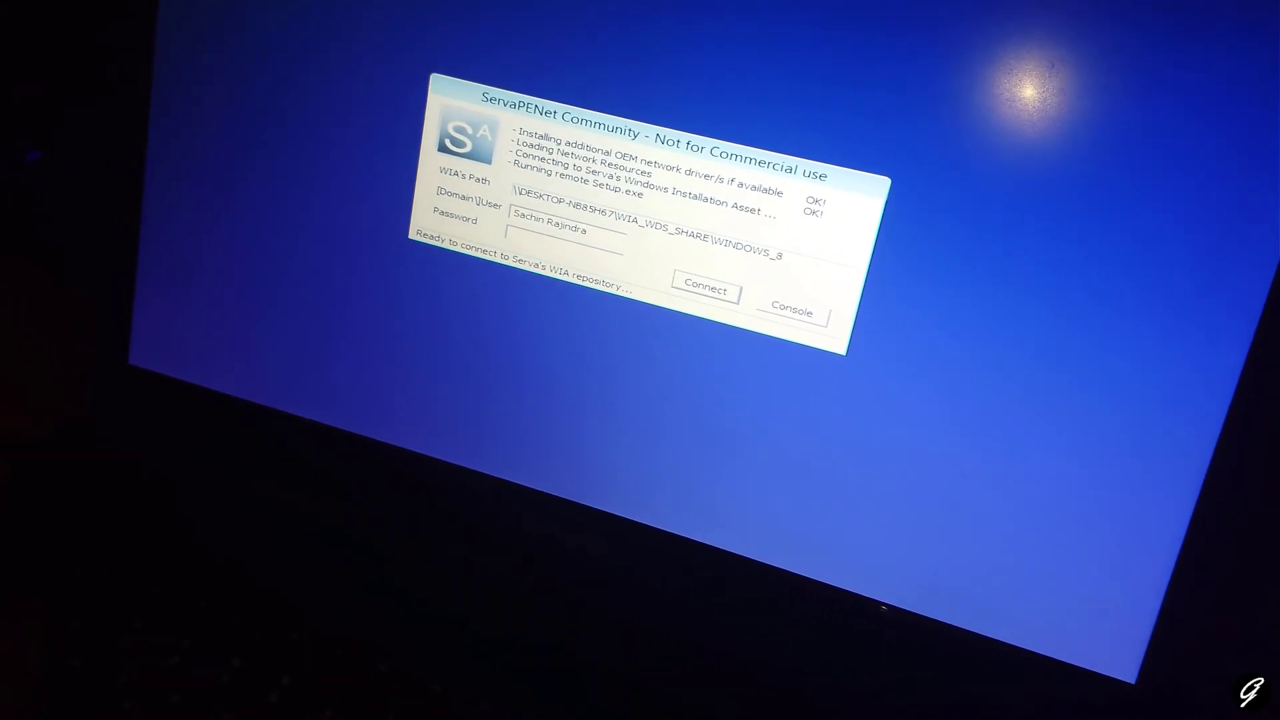
Step: Enter the server account's user name and password in the ServaPENet connection dialog
{"action": "key", "text": "Tab"}
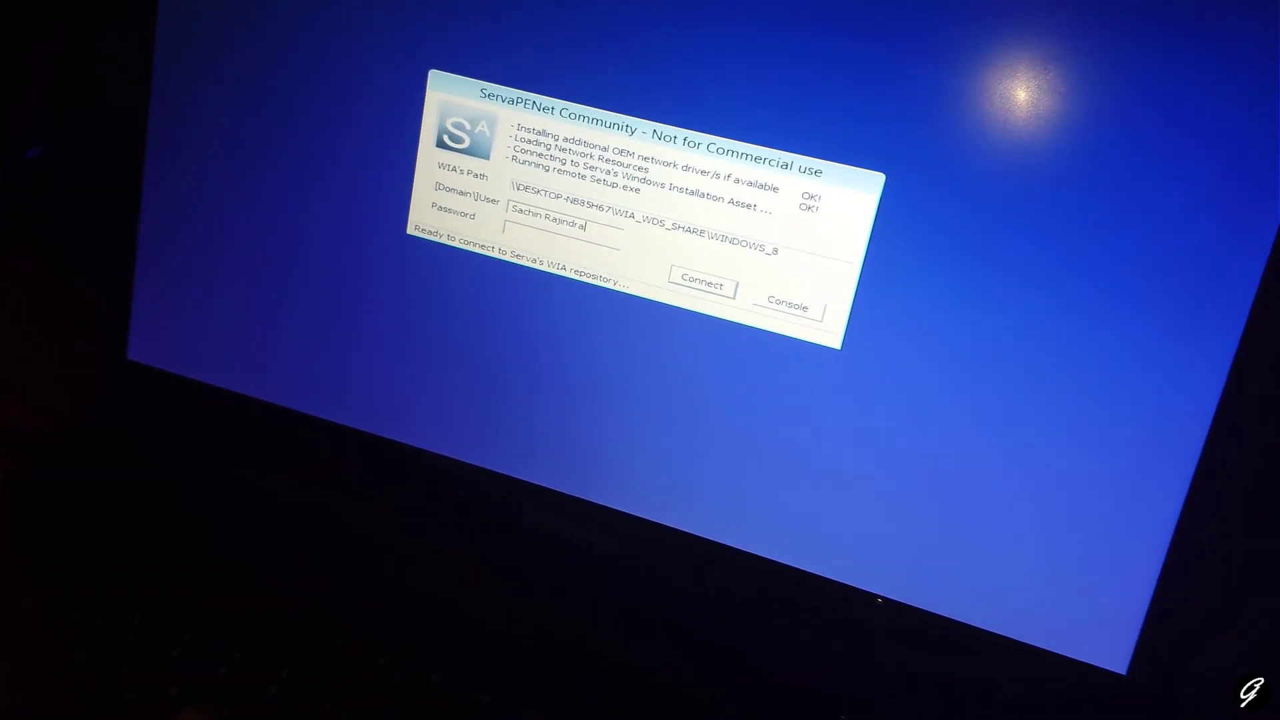
{"action": "type", "text": "***"}
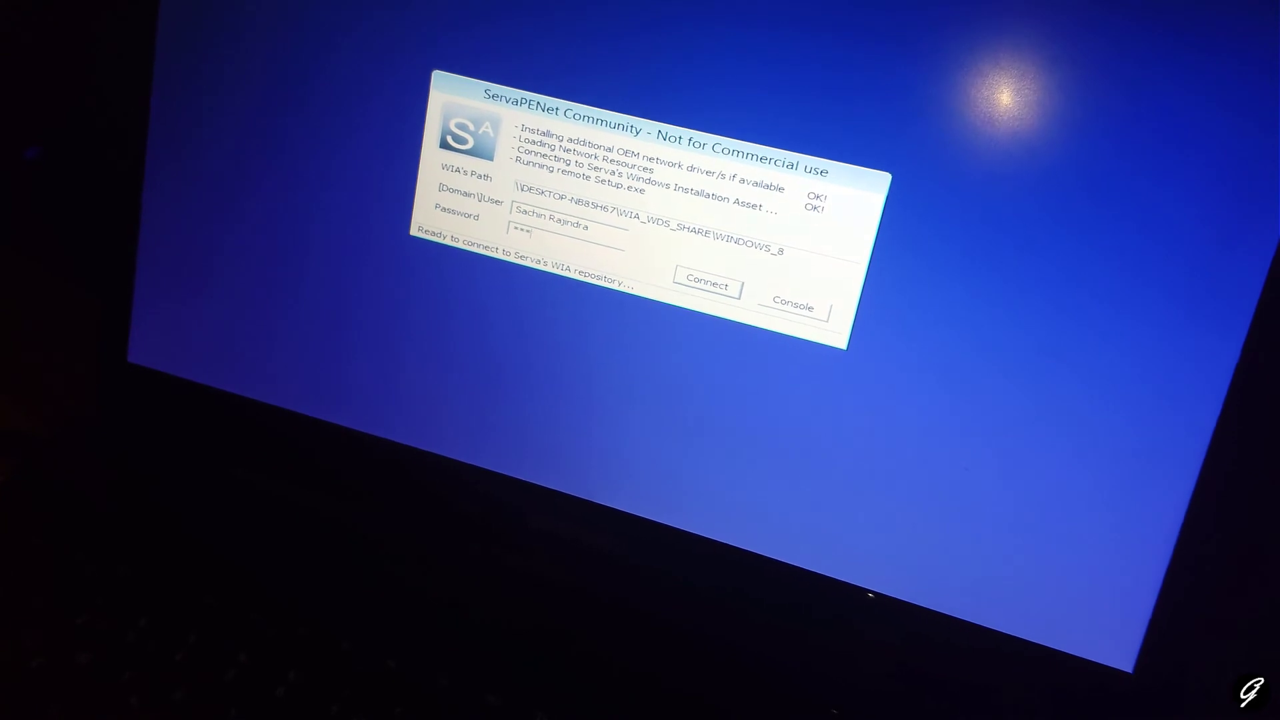
{"action": "type", "text": "*****"}
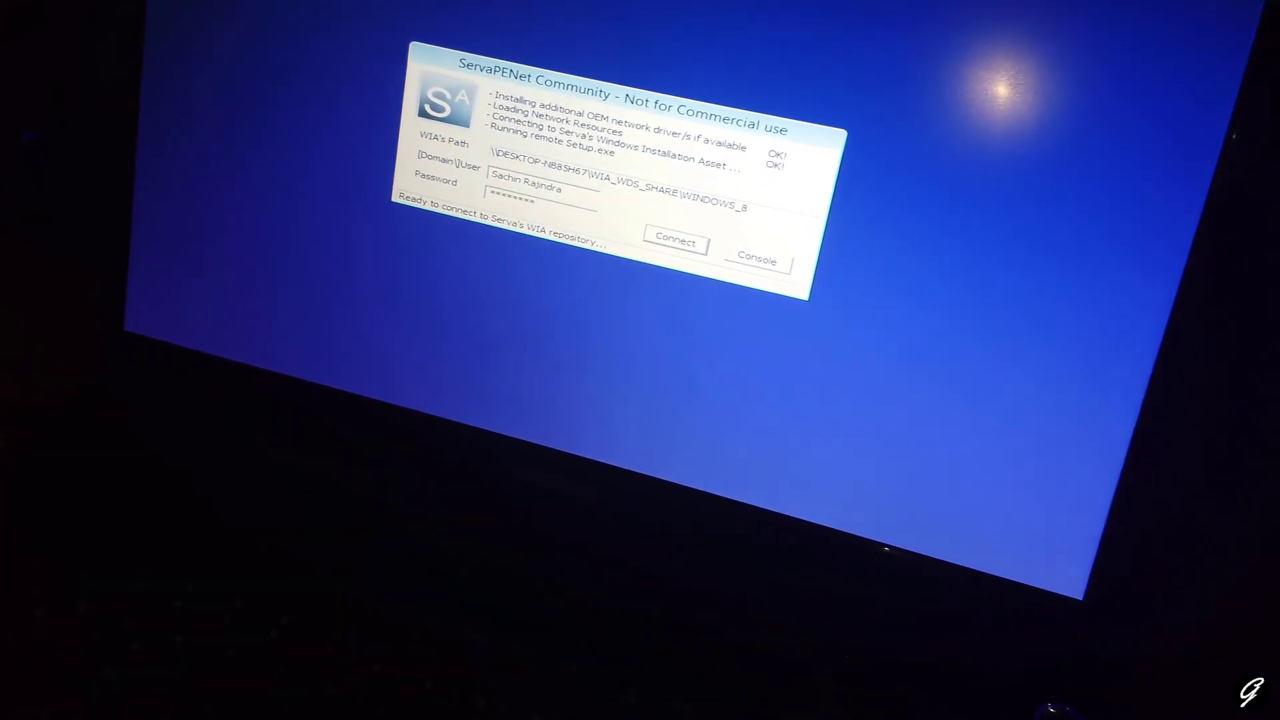